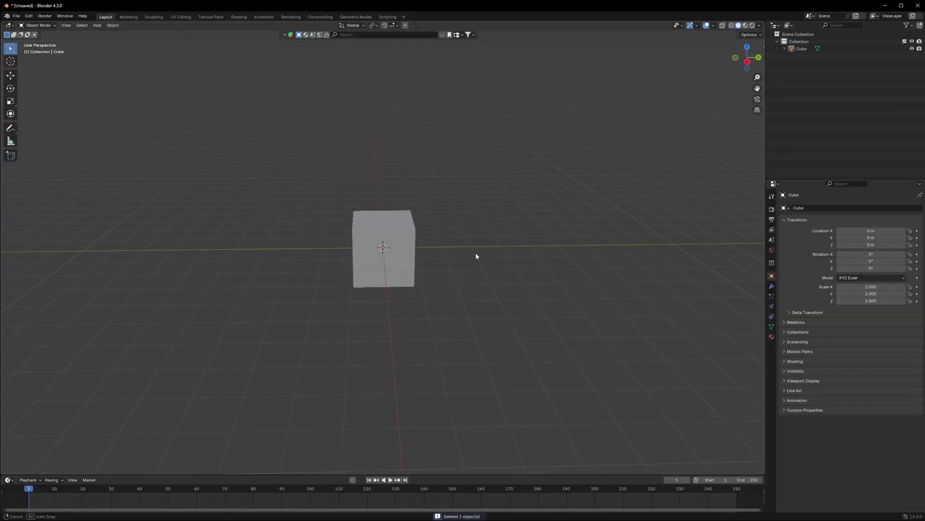
- Add a Subdivision Surface modifier to the default cube
middle_click_drag(476, 256, 458, 255)
left_click(359, 236)
middle_click_drag(355, 235, 389, 237)
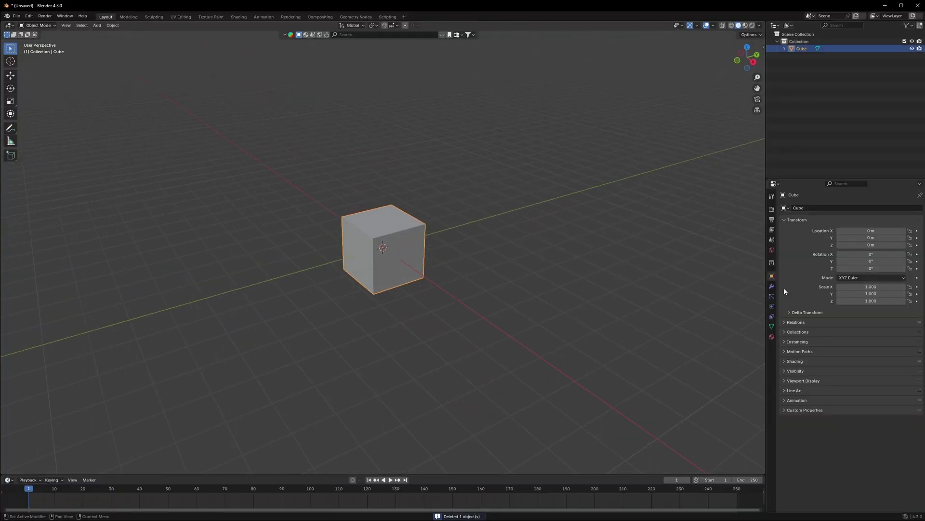
left_click(772, 286)
left_click(824, 207)
left_click(800, 218)
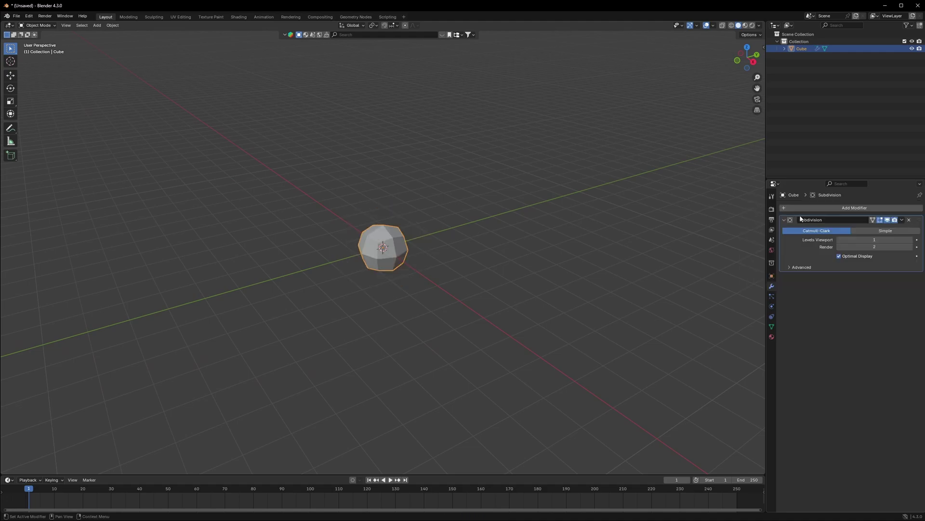
scroll(405, 266, "up", 4)
- Delete the cube and add an ico sphere mesh in its place
key("x")
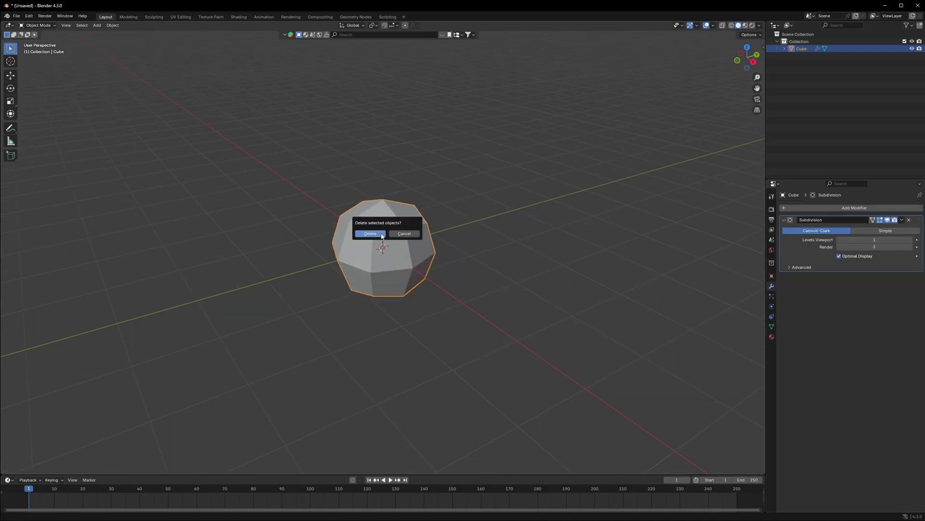
left_click(380, 234)
key("shift+a")
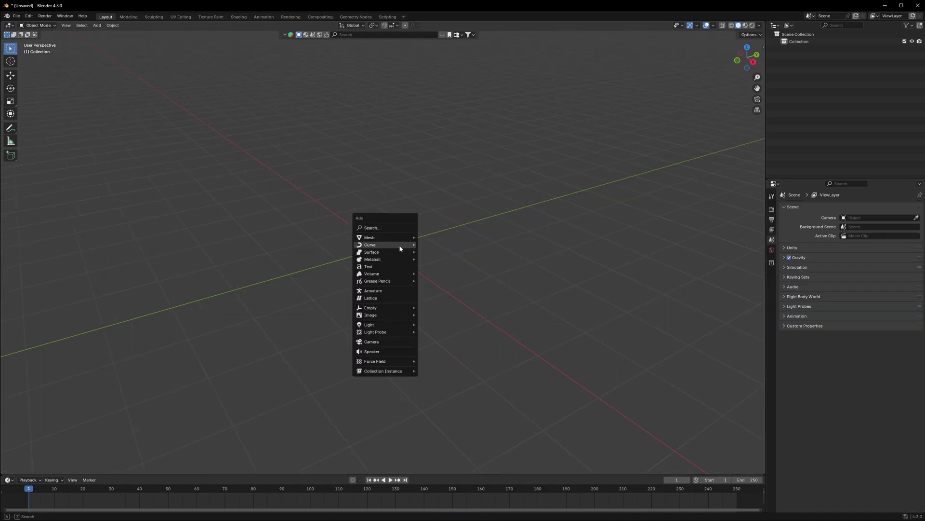
mouse_move(399, 238)
left_click(447, 266)
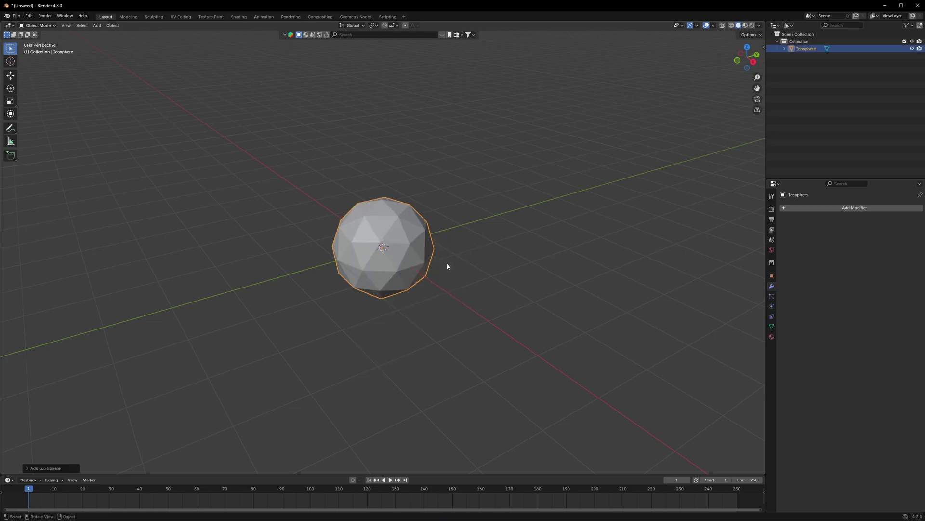
- Set the ico sphere's subdivisions to 4 and shade it smooth
left_click(44, 468)
left_click(118, 397)
left_click(118, 397)
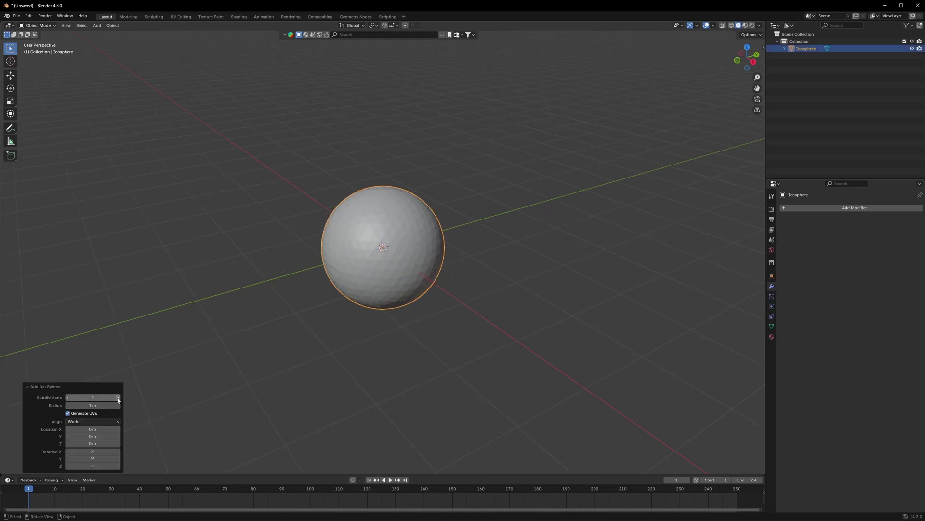
right_click(395, 230)
left_click(395, 229)
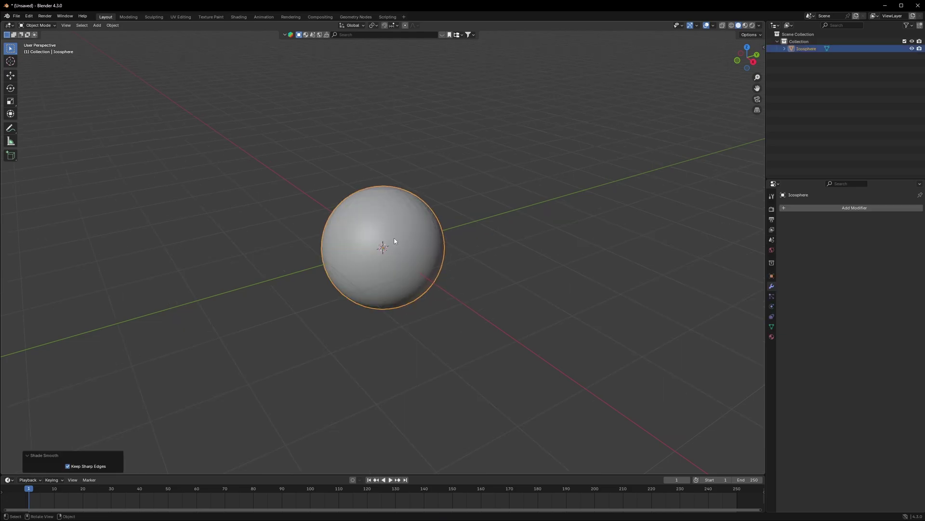
- Add a plane mesh at the world origin, in the same place as the ico sphere
left_click(469, 218)
key("shift+a")
mouse_move(470, 218)
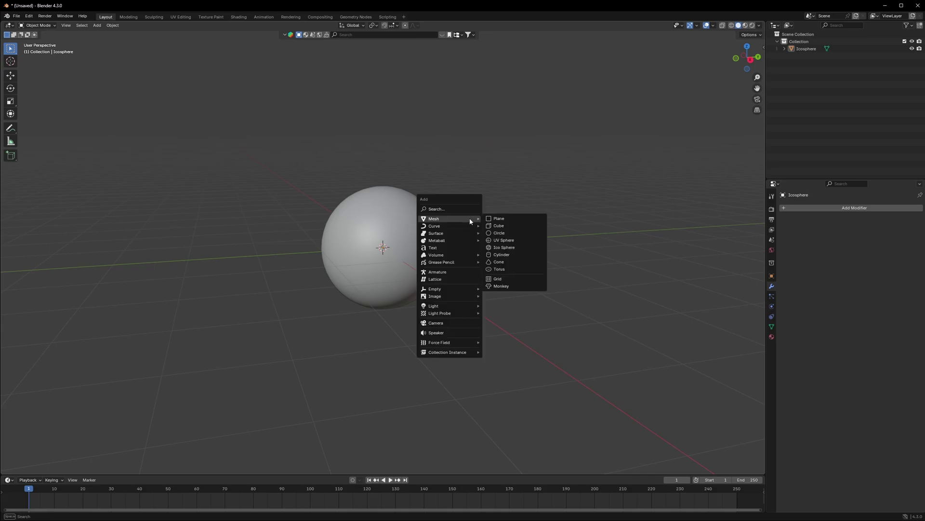
left_click(500, 218)
left_click_drag(559, 129, 194, 400)
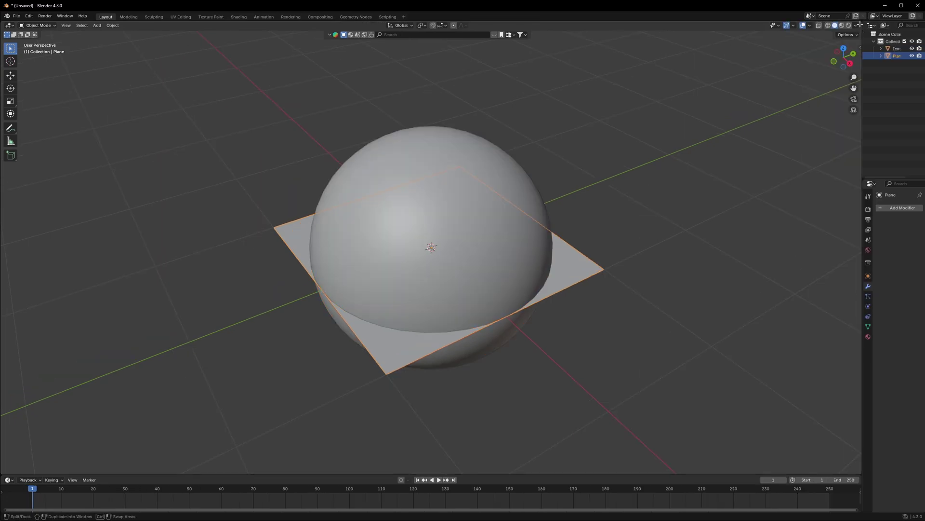
- Split the 3D viewport into two side-by-side areas and turn the new one into a Geometry Node Editor with the plane selected
left_click_drag(860, 23, 446, 62)
left_click(576, 280)
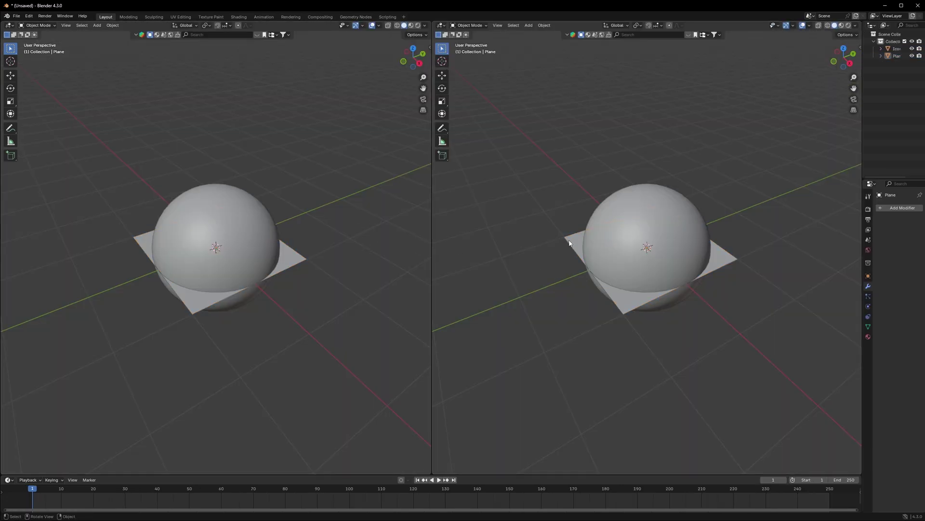
left_click(570, 241)
left_click(441, 25)
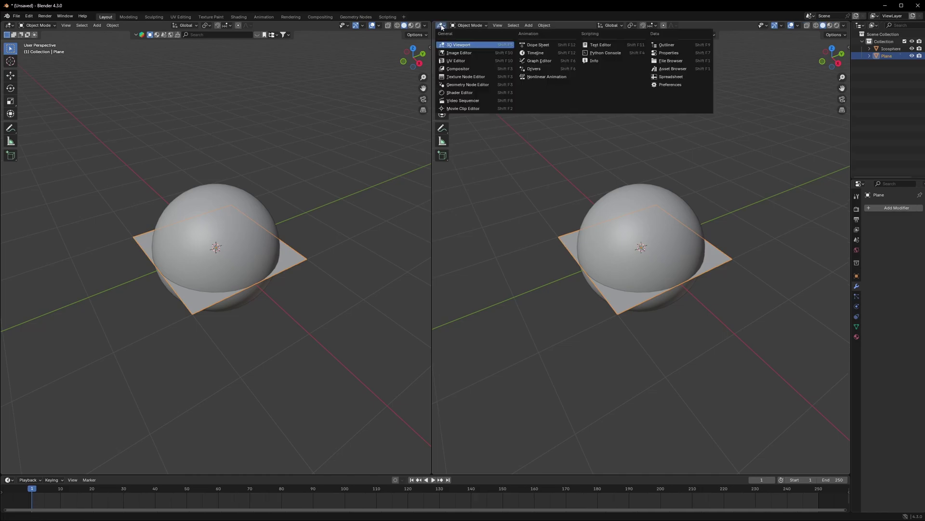
left_click(471, 84)
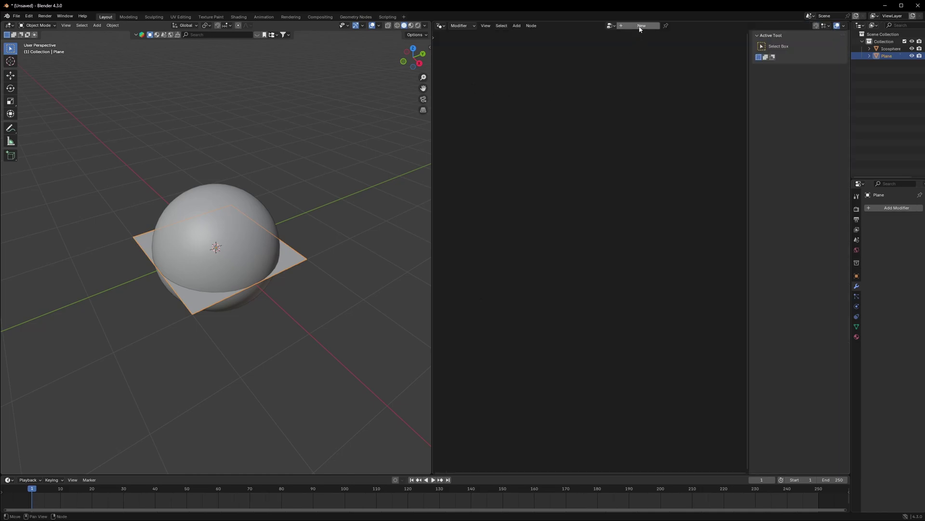
- Create a new geometry node group on the plane and delete its Group Input node
left_click(641, 26)
key("n")
key("Home")
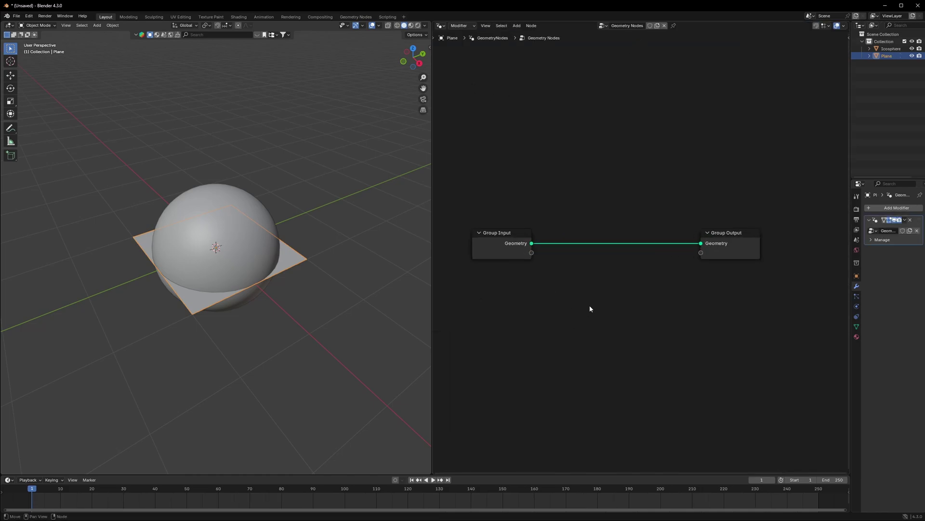
left_click_drag(469, 299, 560, 204)
left_click_drag(567, 194, 475, 319)
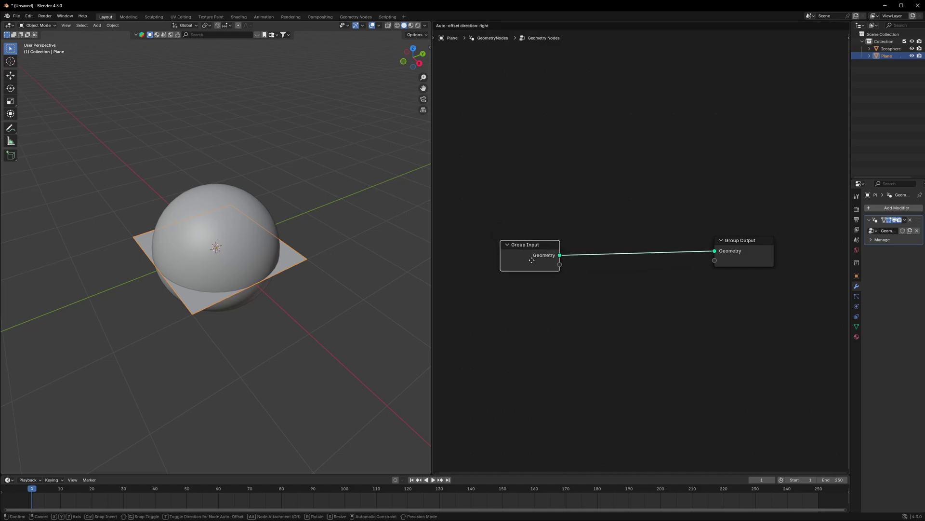
key("x")
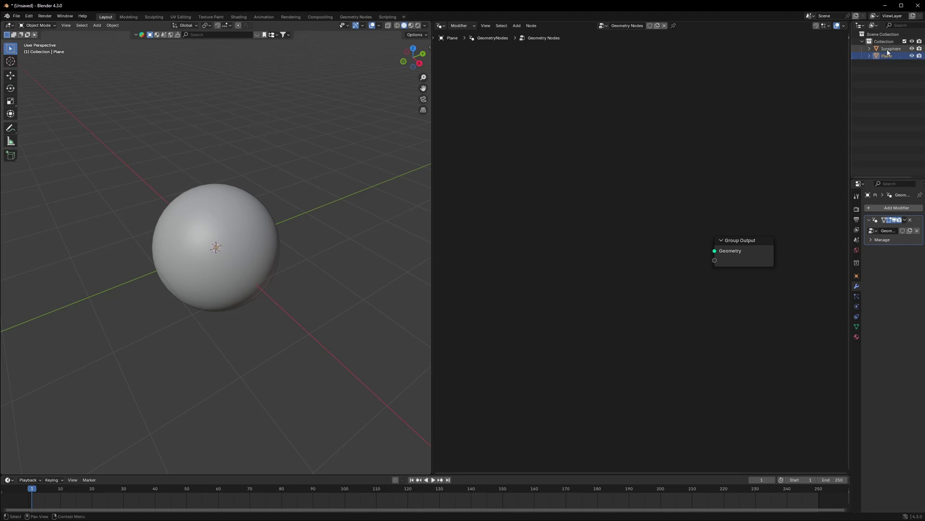
- Bring the Icosphere into the node tree as an Object Info node and connect its Geometry to the Group Output
left_click_drag(888, 52, 698, 115)
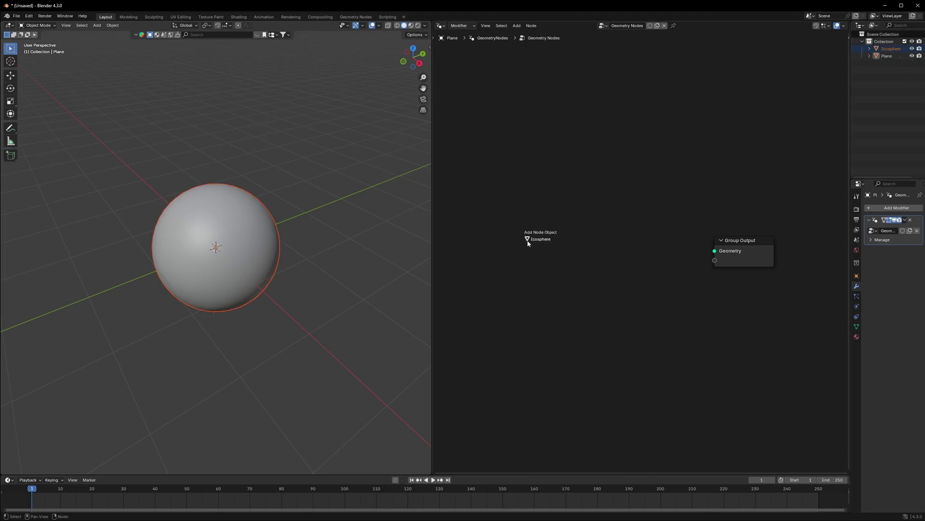
left_click_drag(527, 243, 442, 241)
middle_click_drag(440, 241, 493, 236)
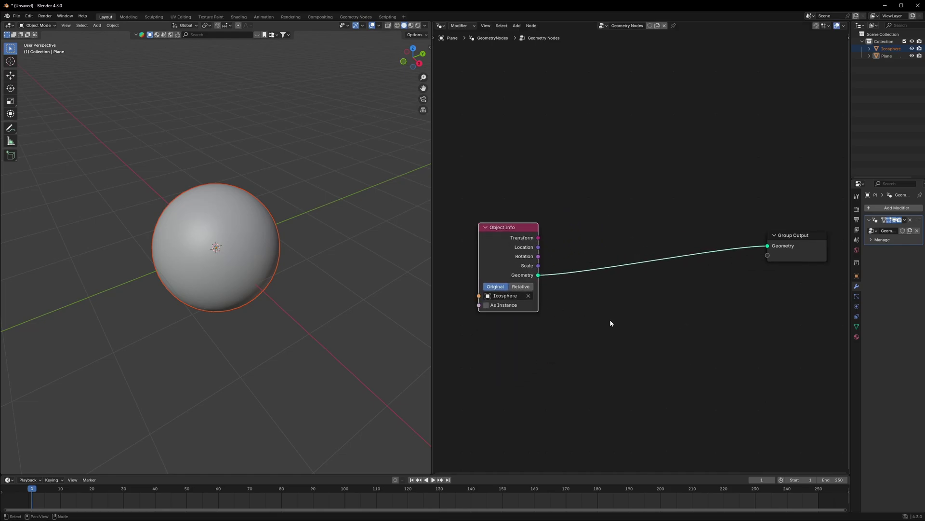
- Insert a Distribute Points on Faces node between Object Info and Group Output, with a density of 1000
key("shift+a")
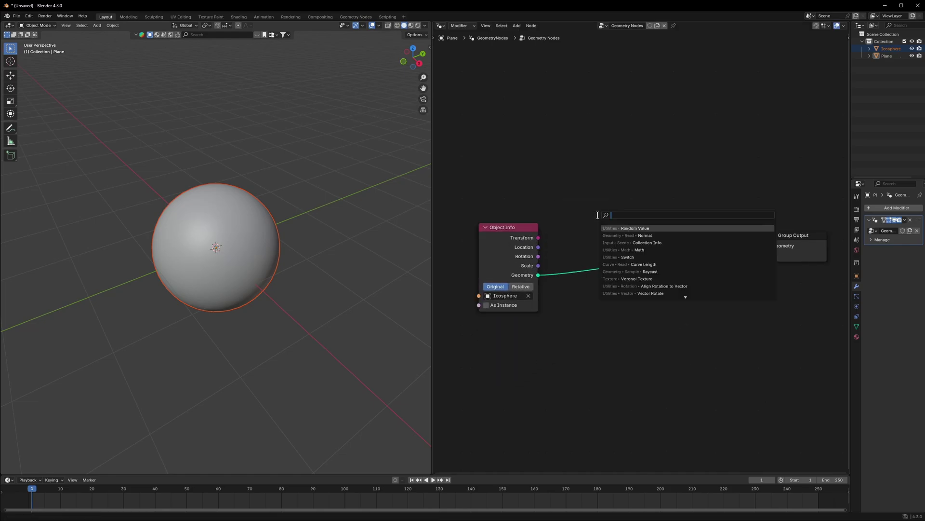
type("dis")
left_click(645, 242)
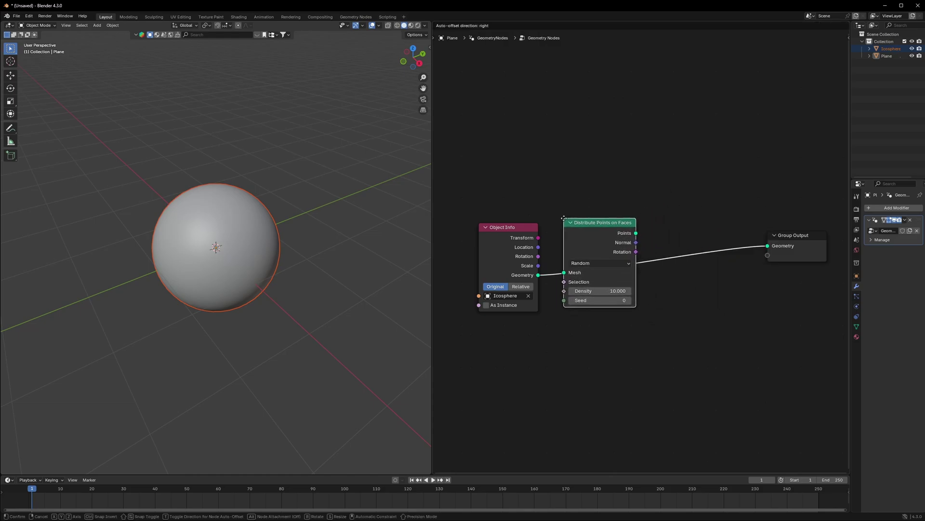
left_click(547, 224)
left_click(590, 296)
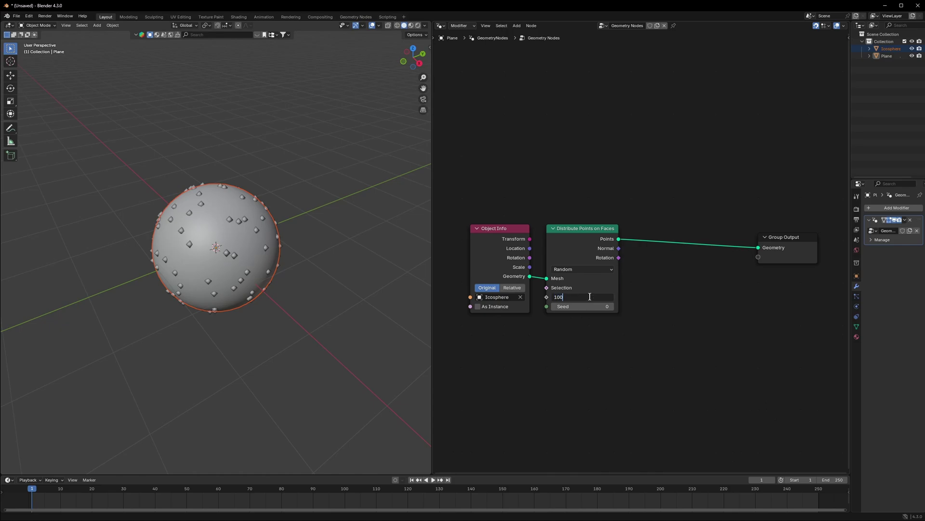
key("Return")
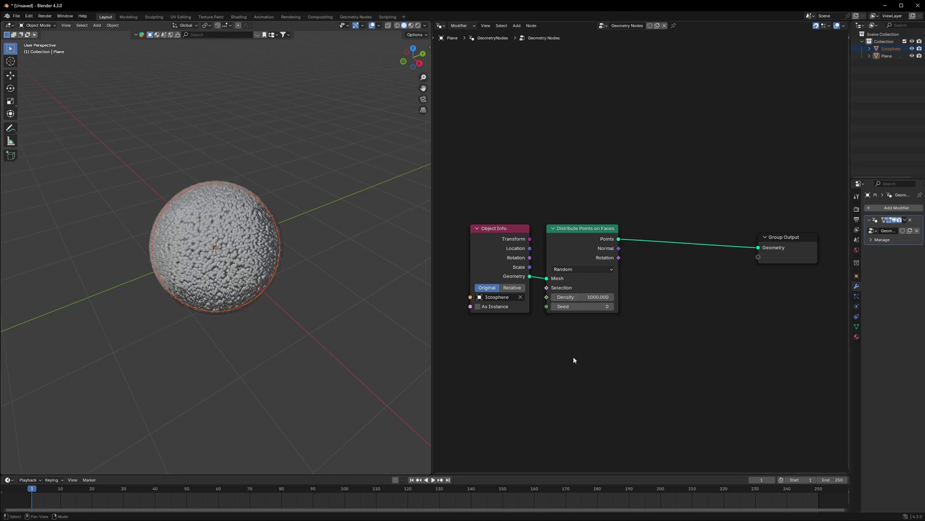
middle_click_drag(253, 257, 313, 236)
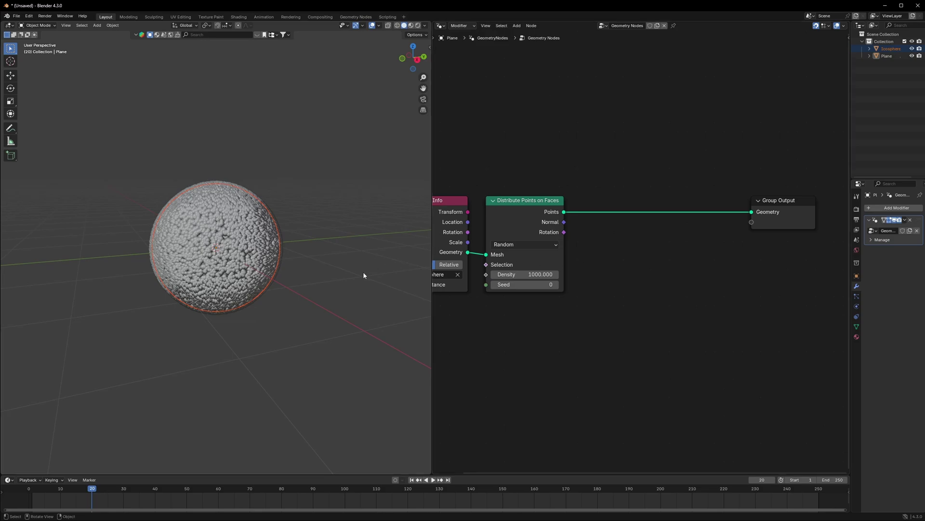
left_click(248, 258)
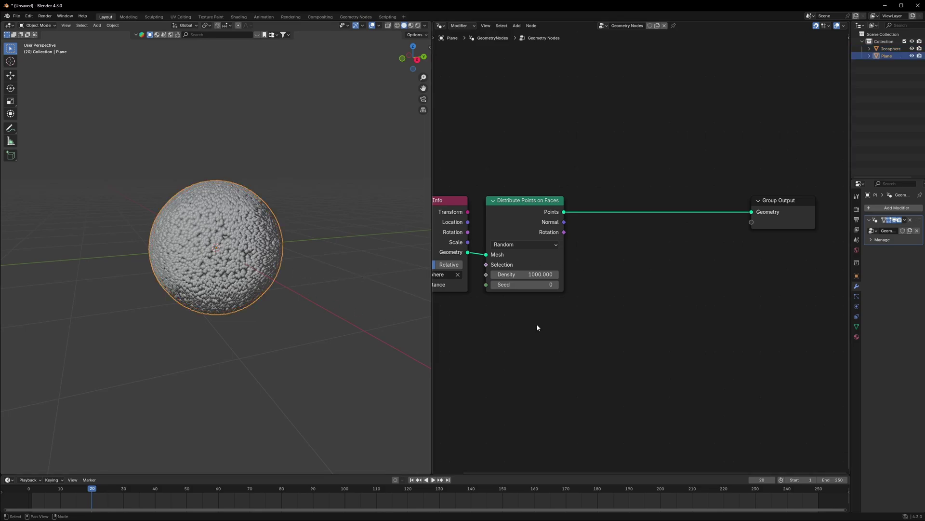
left_click(323, 308)
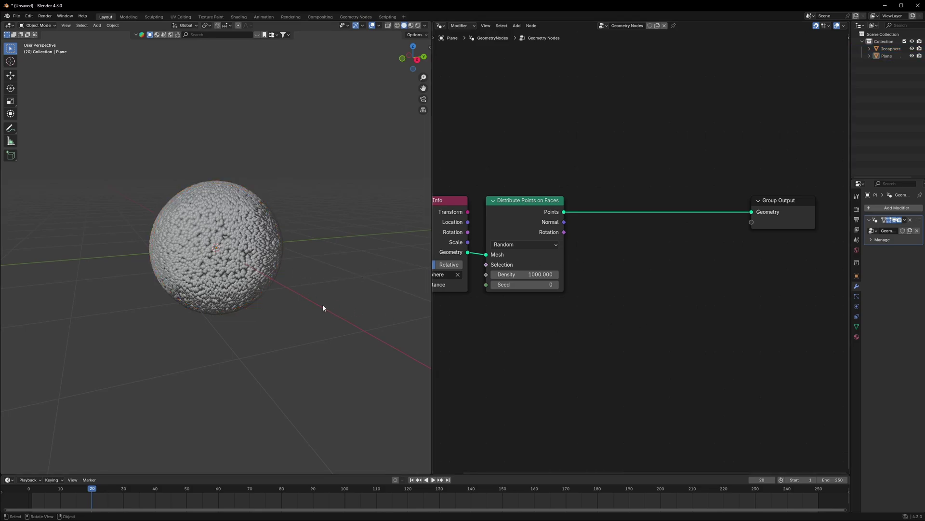
- Add a Simulation zone above the node chain and move the Group Output node farther along to make room
key("shift+a")
type("sim")
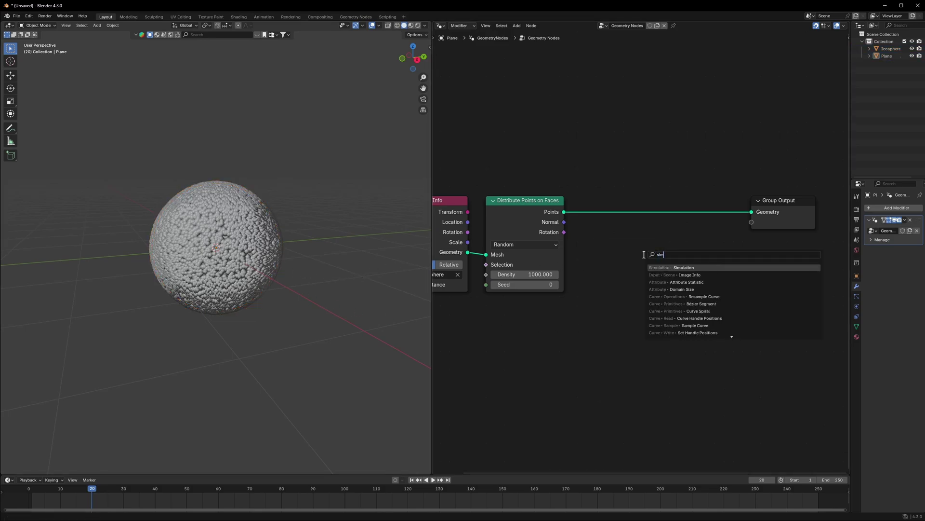
key("Return")
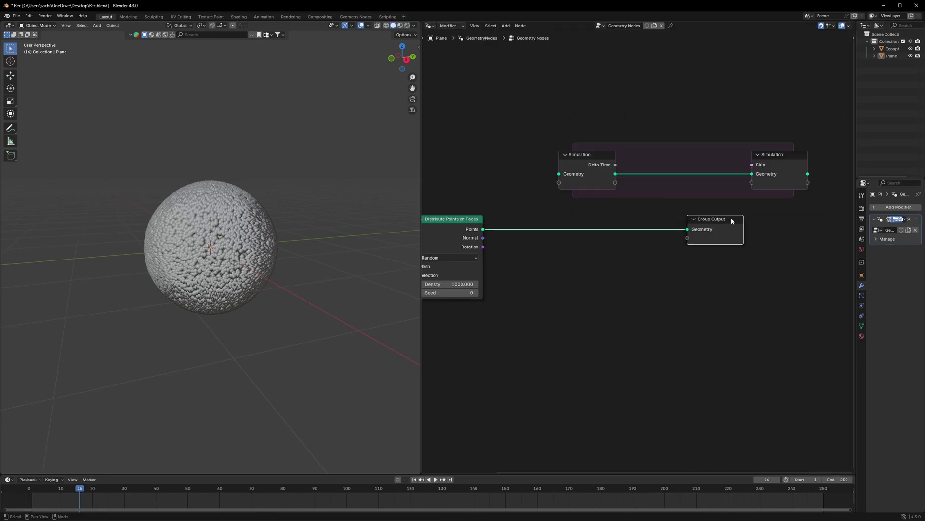
left_click_drag(730, 218, 814, 227)
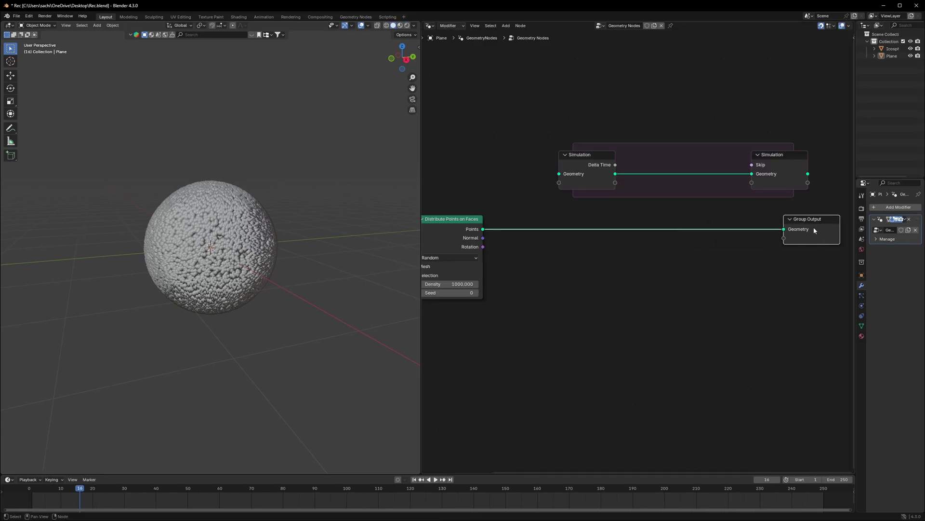
- Cut the link from Distribute Points on Faces to Group Output and connect the Simulation zone's output Geometry to the Group Output
middle_click_drag(705, 251, 638, 272)
middle_click_drag(512, 253, 584, 245)
right_click_drag(649, 254, 649, 254, "ctrl")
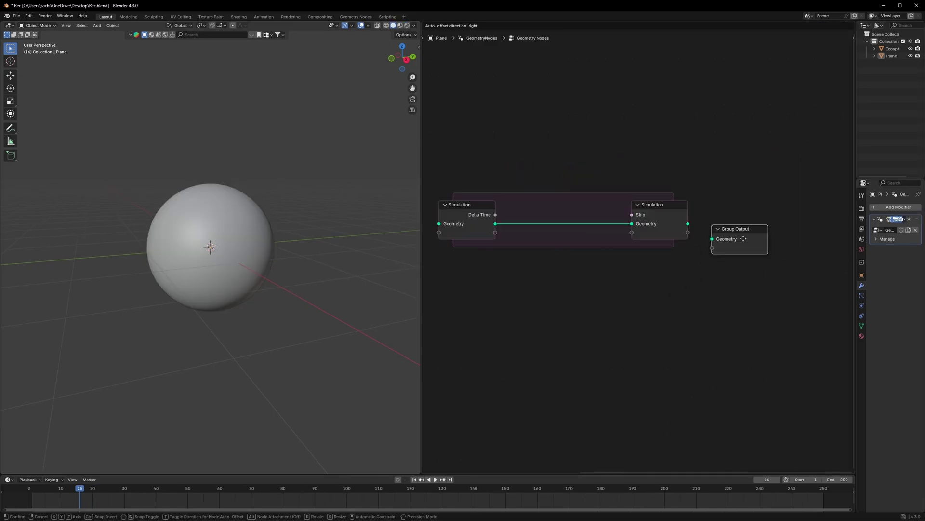
left_click_drag(689, 224, 720, 215)
- Insert a Join Geometry node inside the Simulation zone and connect the Points of Distribute Points on Faces to it
middle_click_drag(514, 283, 673, 258)
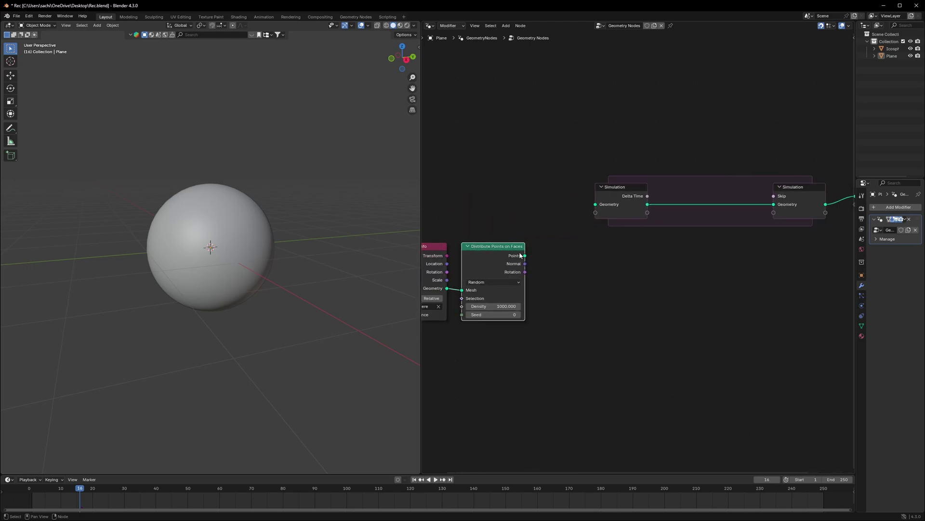
scroll(471, 256, "up", 1)
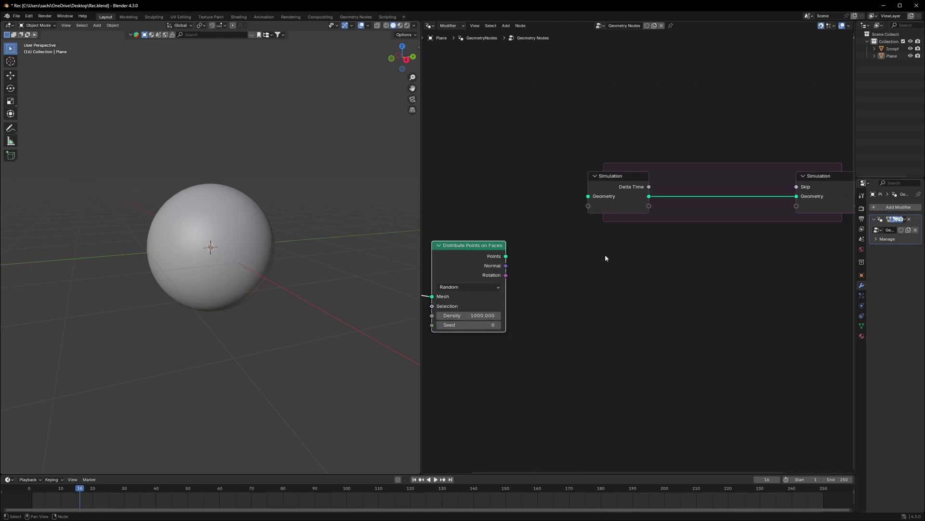
key("shift+a")
type("join")
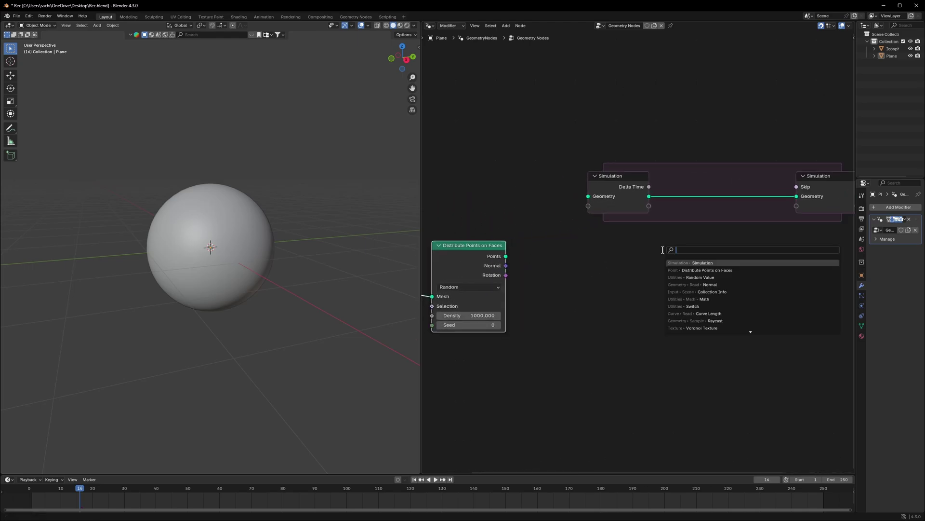
key("Return")
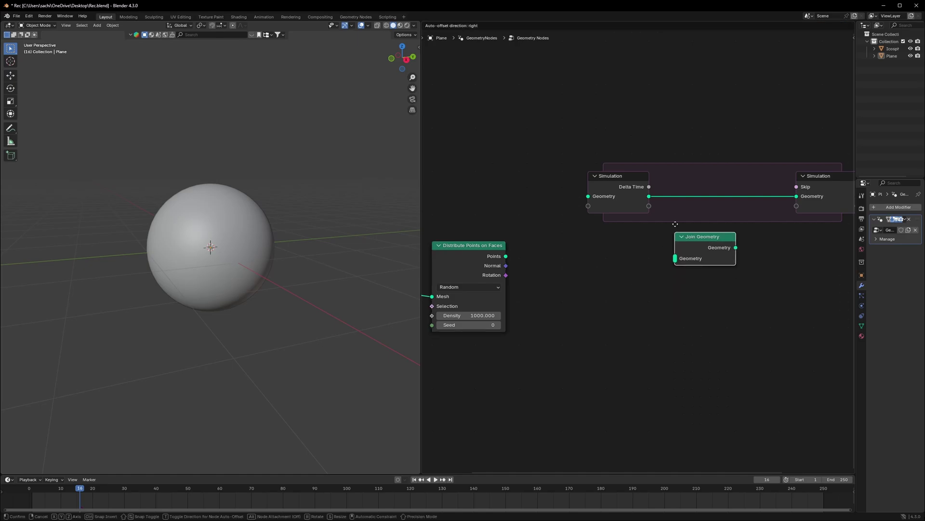
left_click(654, 202)
left_click_drag(506, 257, 667, 209)
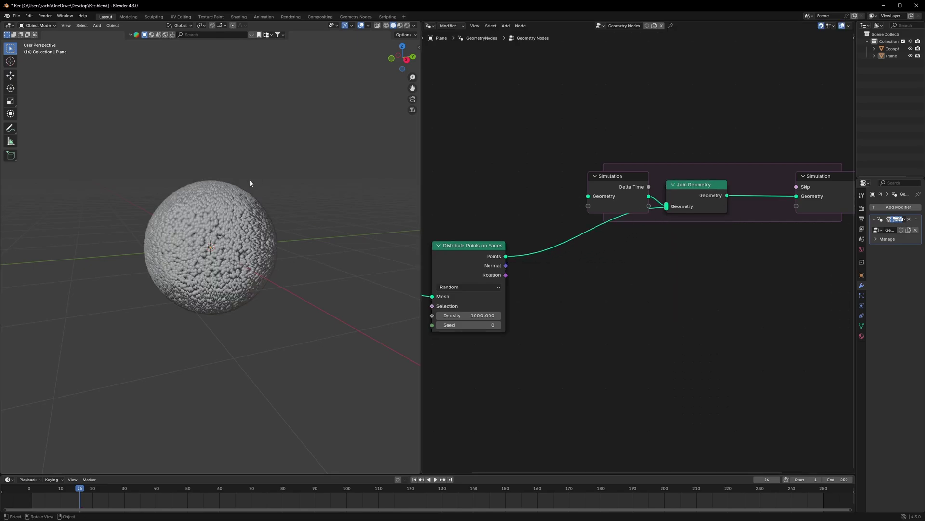
- Play the simulation from the first frame to check the points on the sphere, and stop playback
key("shift+Left")
key("space")
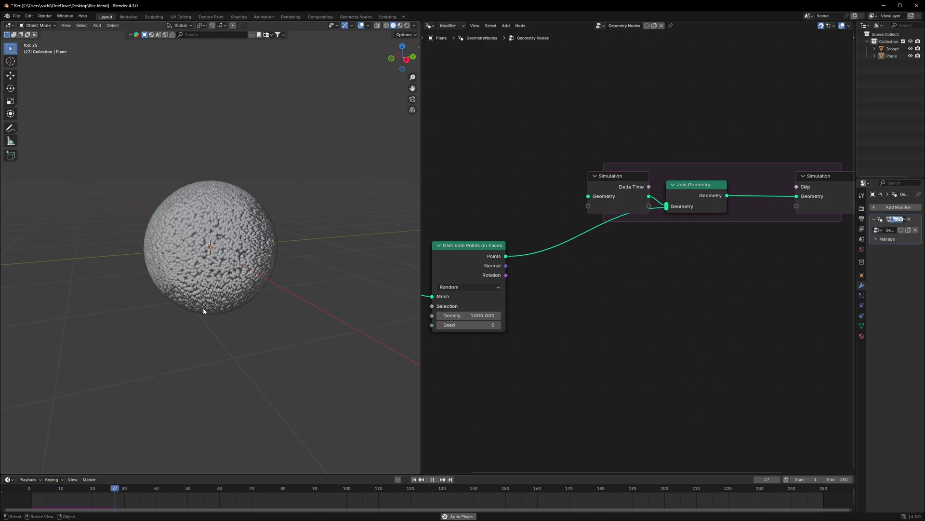
key("space")
key("shift+a")
type("po")
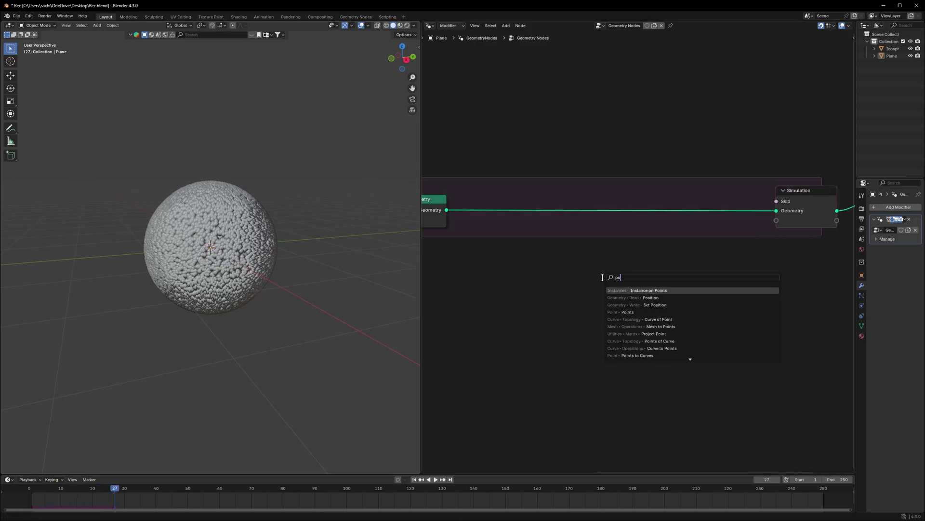
key("Escape")
- Insert a Set Position node between Join Geometry and the Simulation zone's output
key("shift+a")
type("set")
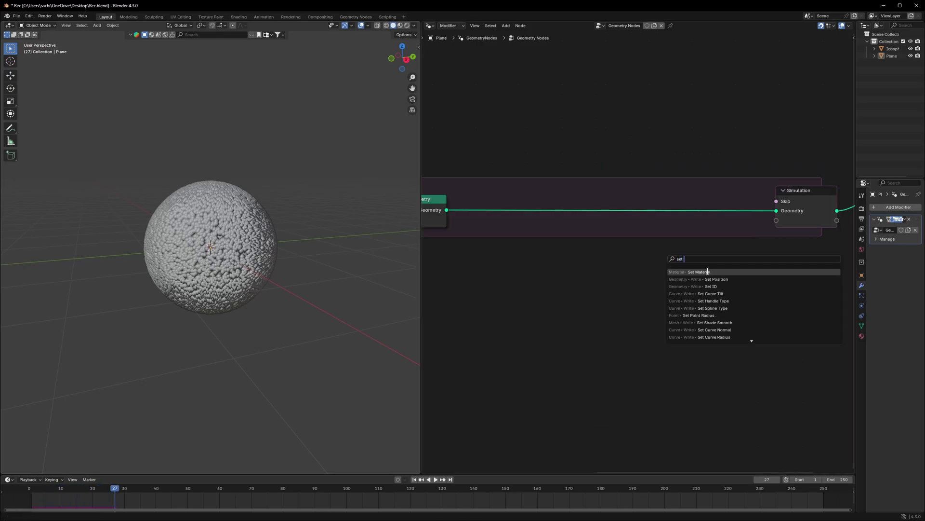
left_click(710, 279)
left_click(691, 187)
- Insert a Store Named Attribute node between Join Geometry and Set Position
key("shift+a")
left_click(623, 276)
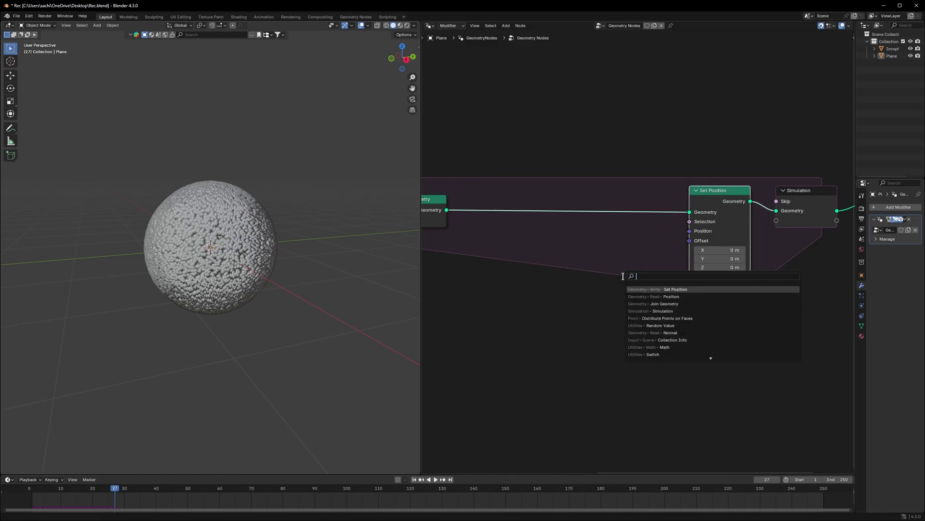
type("store")
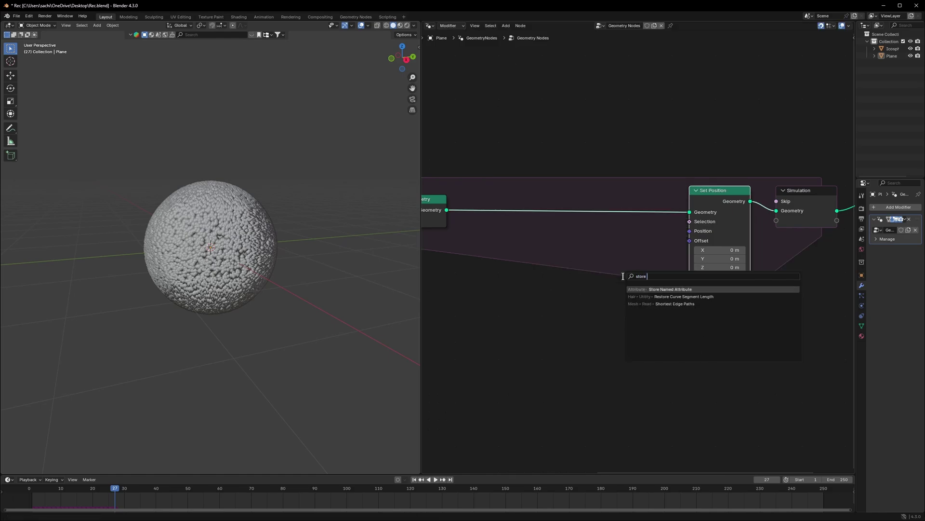
key("Return")
left_click(554, 193)
- Add a Named Attribute node and place it below the Set Position node
key("shift+a")
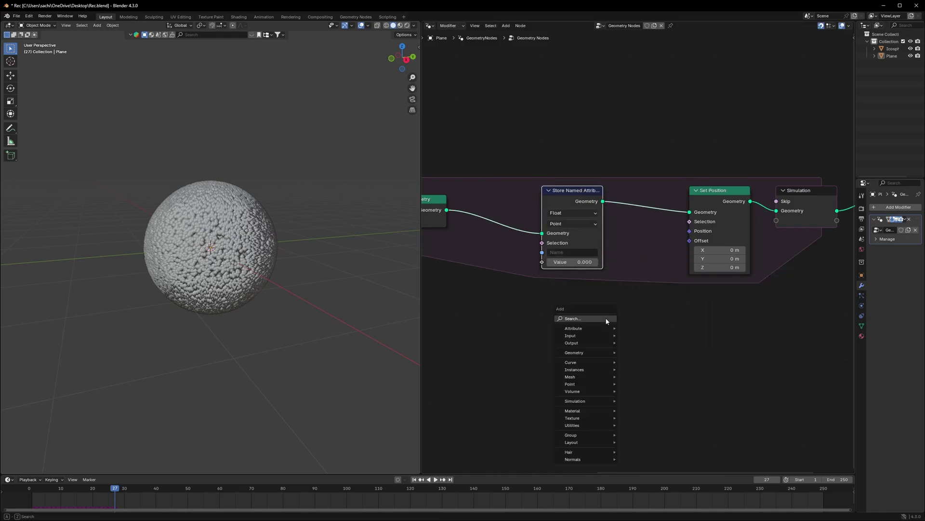
left_click(605, 319)
type("name")
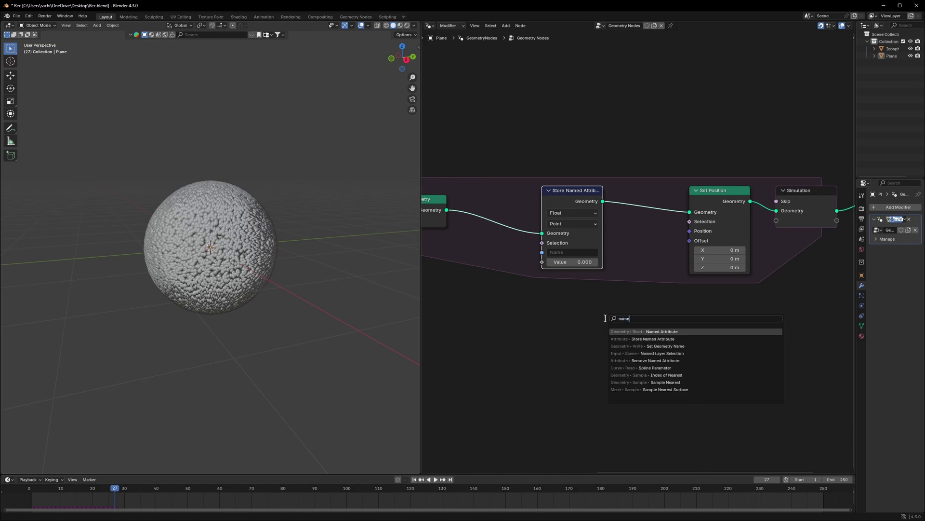
key("Return")
left_click(691, 295)
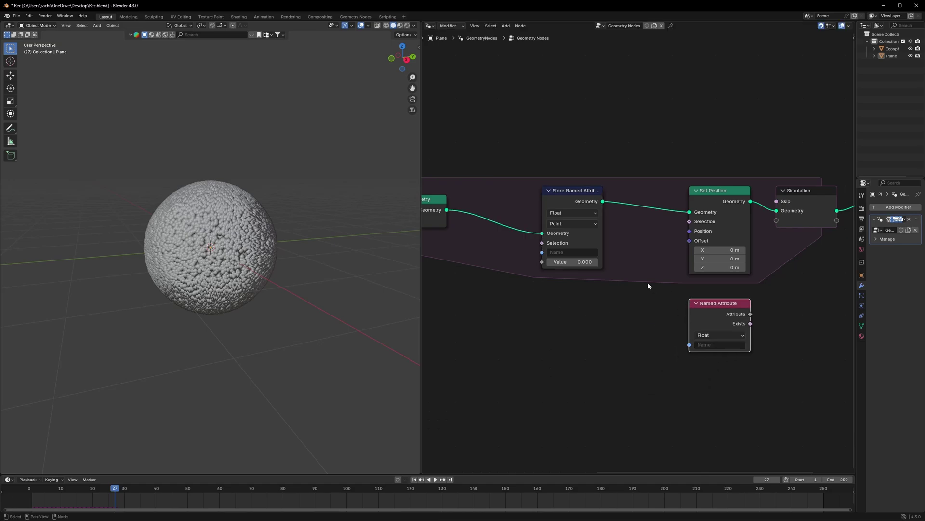
- Name the attribute S in both the Store Named Attribute and the Named Attribute node
left_click(579, 252)
key("Escape")
middle_click_drag(609, 320, 644, 321)
left_click(594, 250)
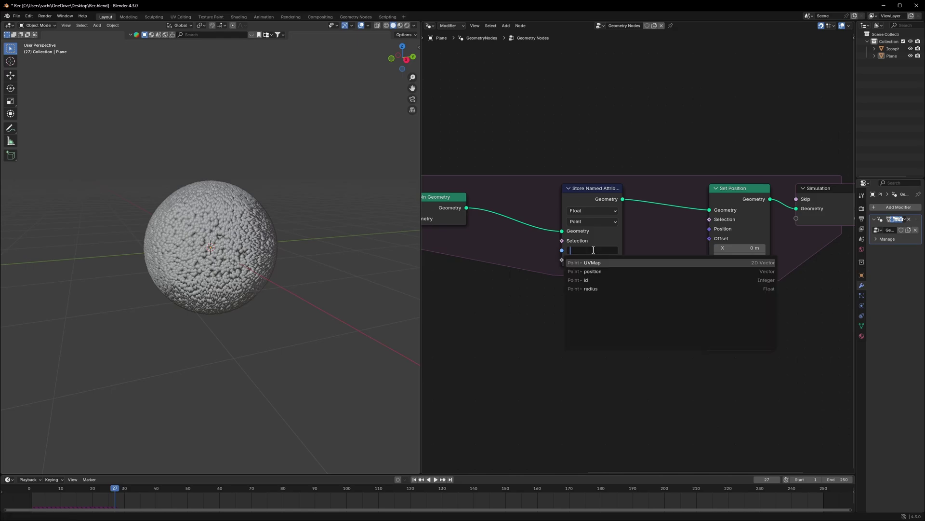
type("S")
key("Return")
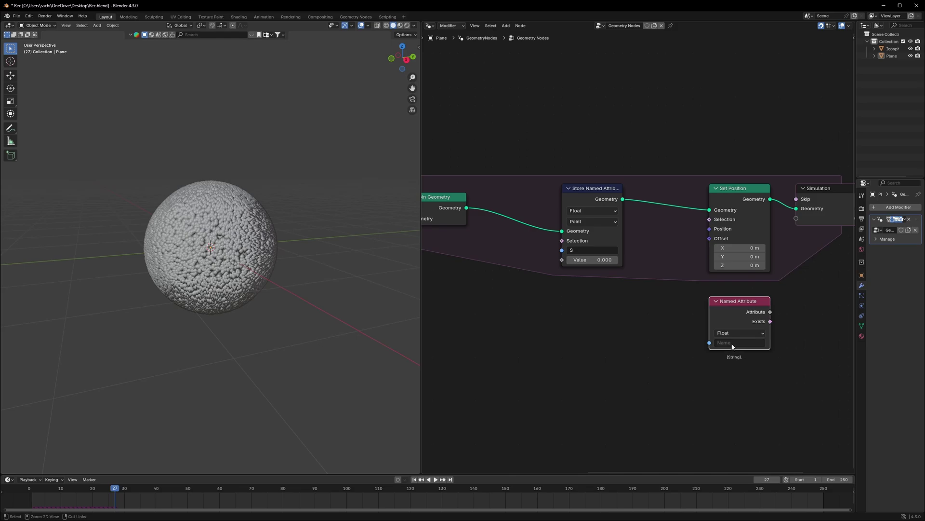
left_click(770, 314)
left_click_drag(772, 311, 795, 331)
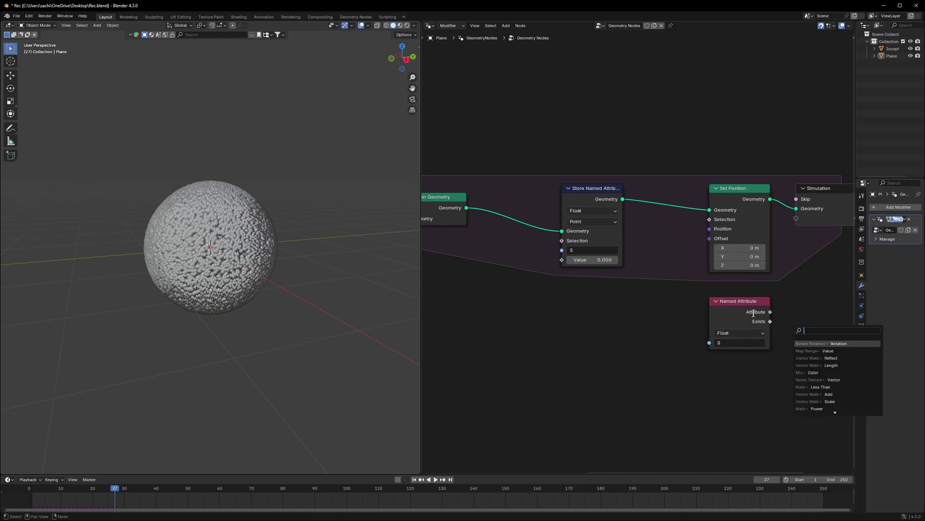
- Store attribute S as a Vector and connect the Named Attribute output to the Offset of Set Position
left_click(591, 211)
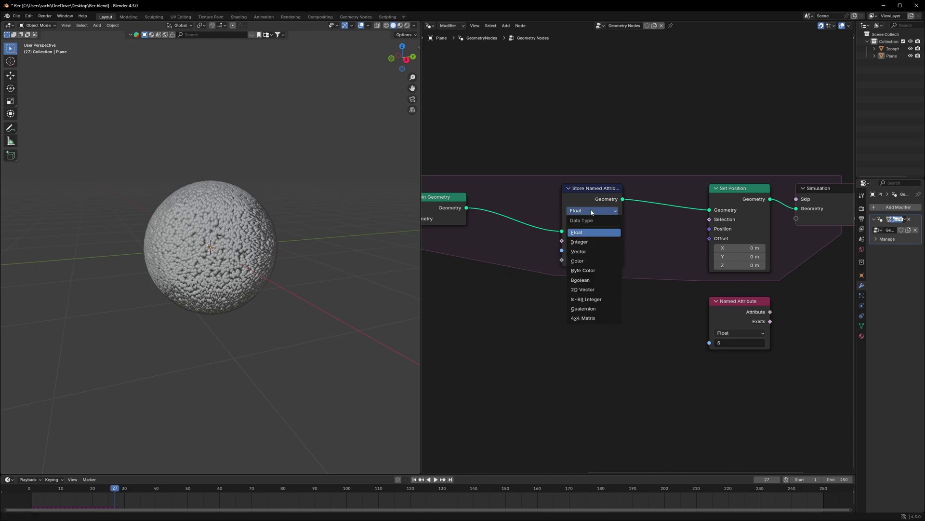
left_click(586, 252)
left_click_drag(771, 312, 710, 240)
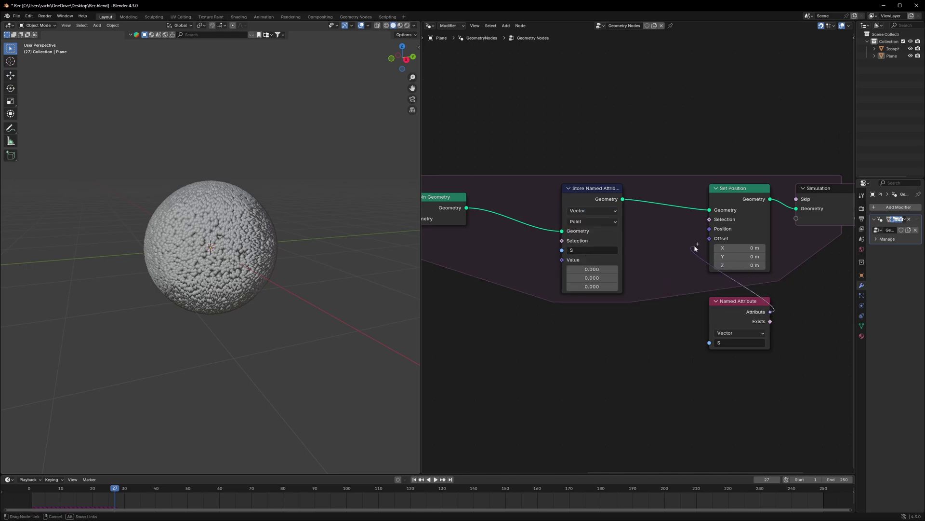
left_click_drag(743, 311, 743, 268)
- Duplicate the Named Attribute node S and place the copy below the Simulation input and Join Geometry nodes
scroll(592, 319, "down", 4)
middle_click_drag(592, 319, 674, 331)
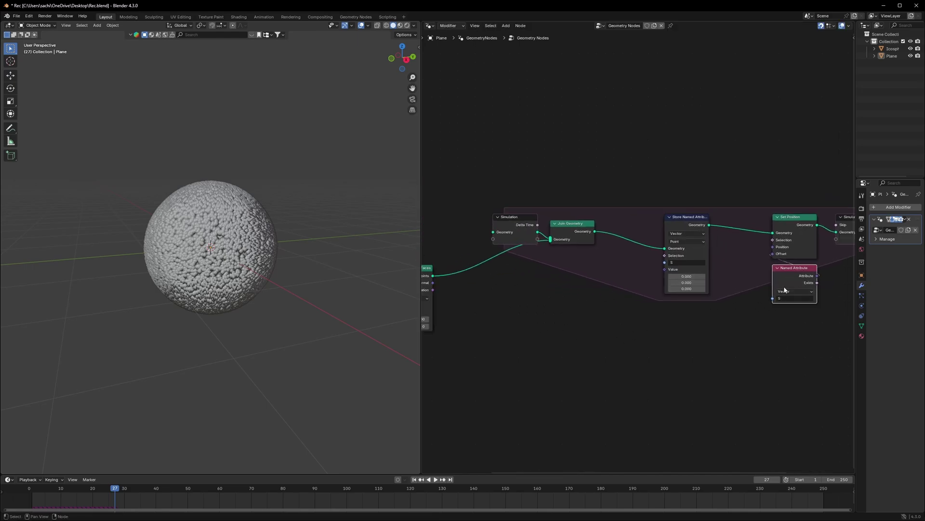
left_click_drag(792, 278, 526, 283)
scroll(532, 293, "up", 2)
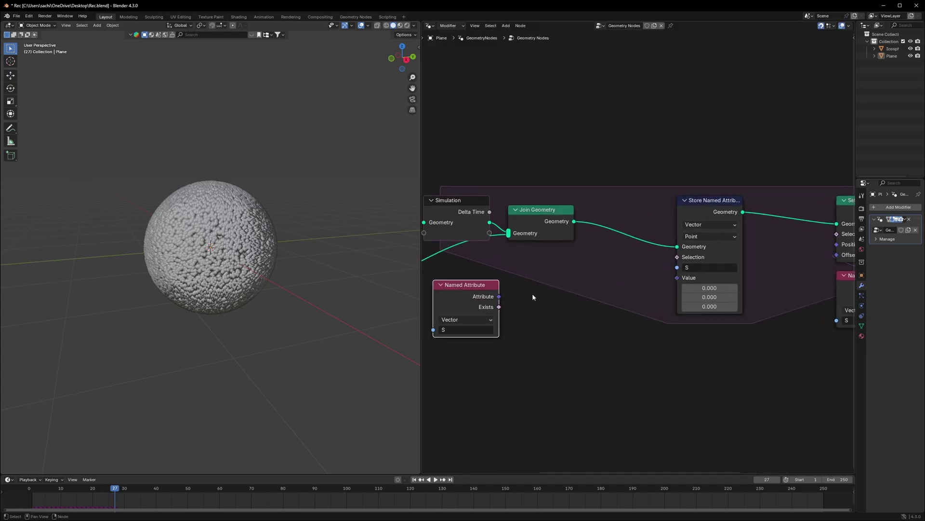
- Add a Vector Math Add node and link it between the copied Named Attribute and the Value of Store Named Attribute
key("shift+a")
type("math")
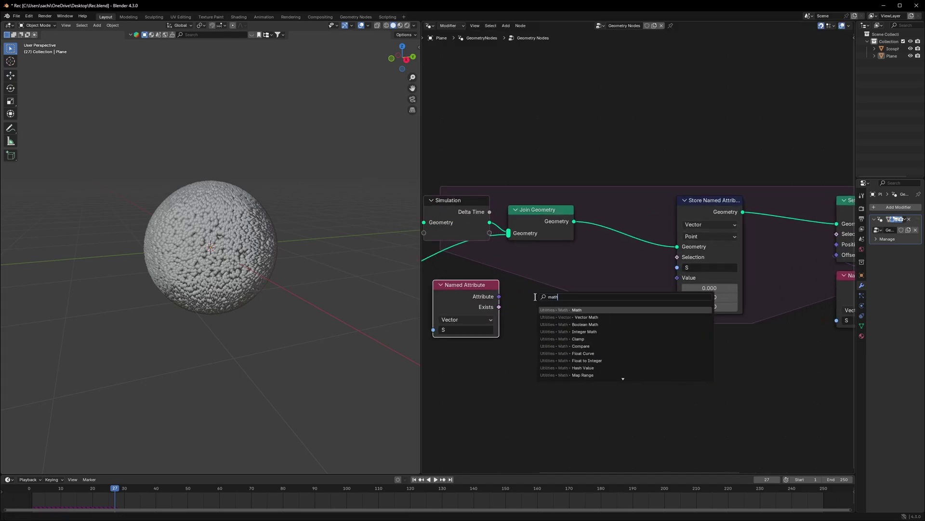
left_click(585, 317)
left_click(544, 275)
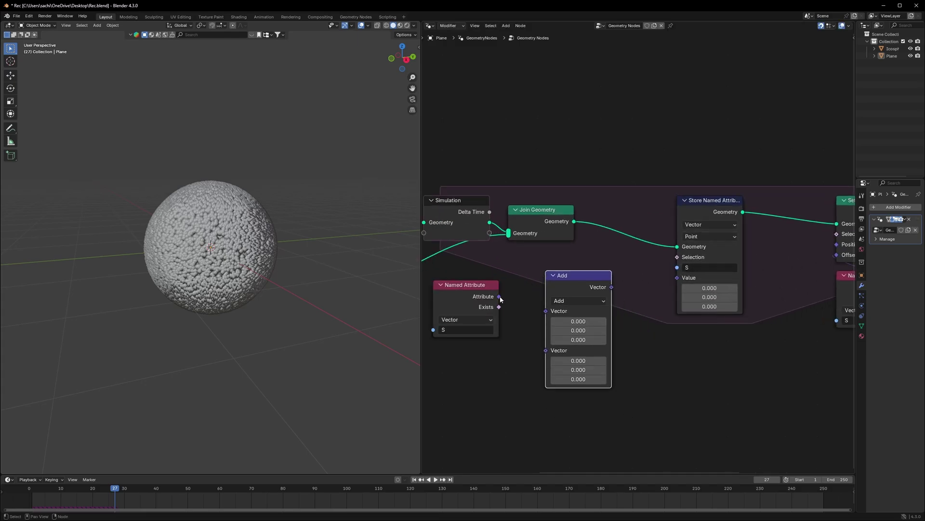
left_click_drag(499, 297, 545, 311)
left_click_drag(612, 287, 672, 279)
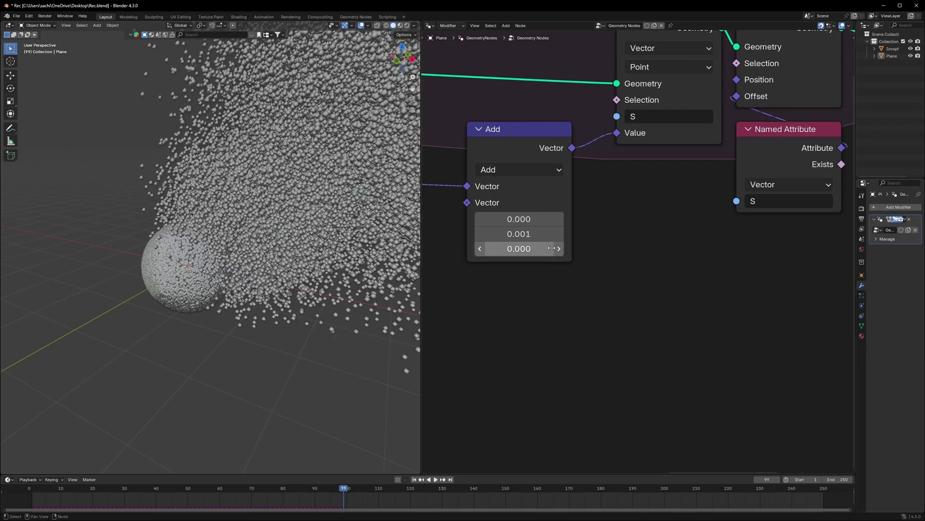
- Set the Y component of the Add node's second vector to 0.001
left_click(531, 235)
key("ctrl+c")
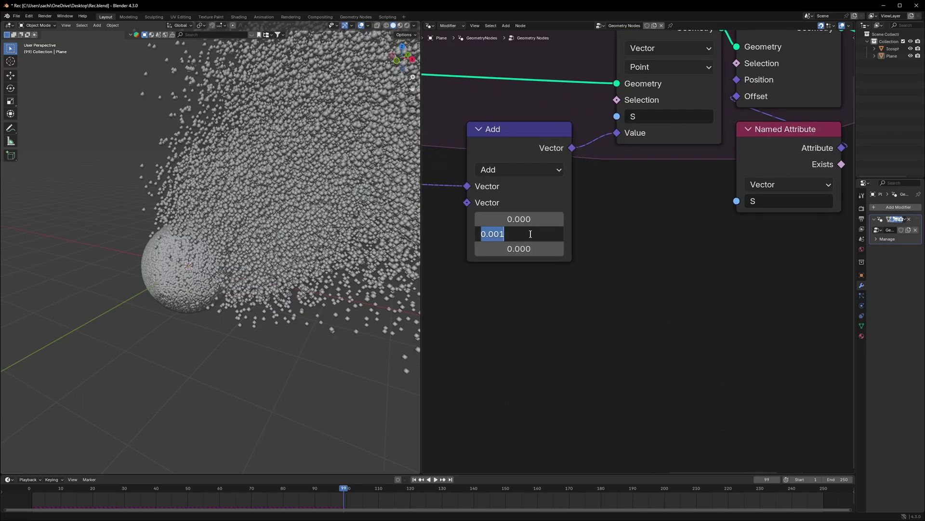
type("0.00")
key("Return")
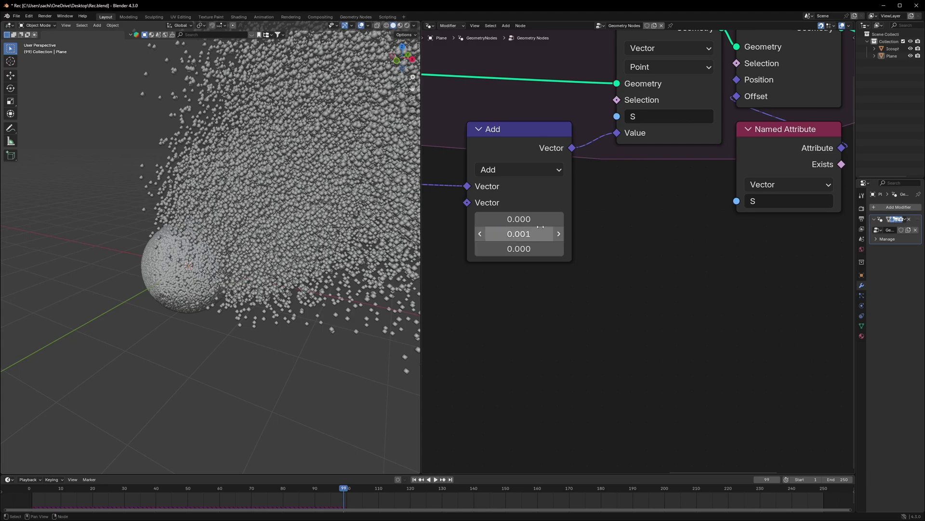
- Play the simulation from the first frame to check how the points move along Y, and stop playback
key("shift+Left")
key("space")
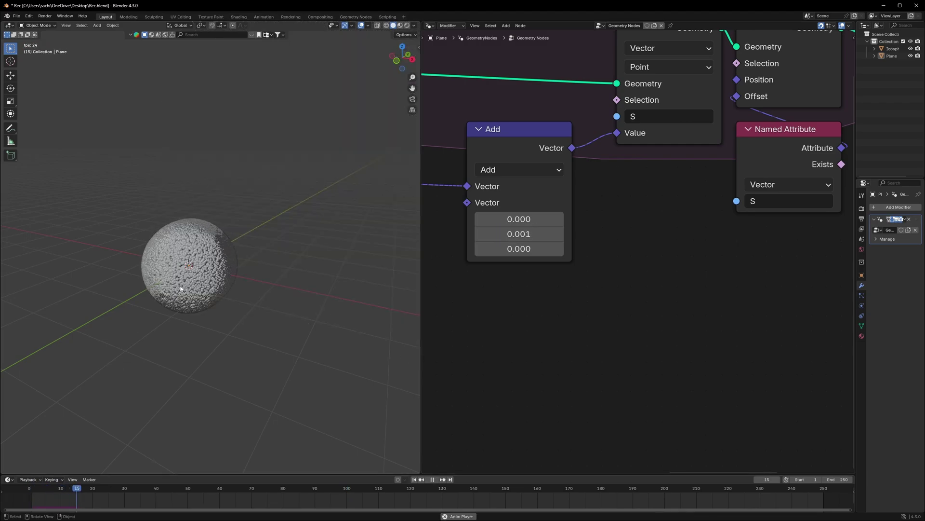
scroll(279, 244, "up", 3)
middle_click_drag(278, 244, 255, 250)
key("space")
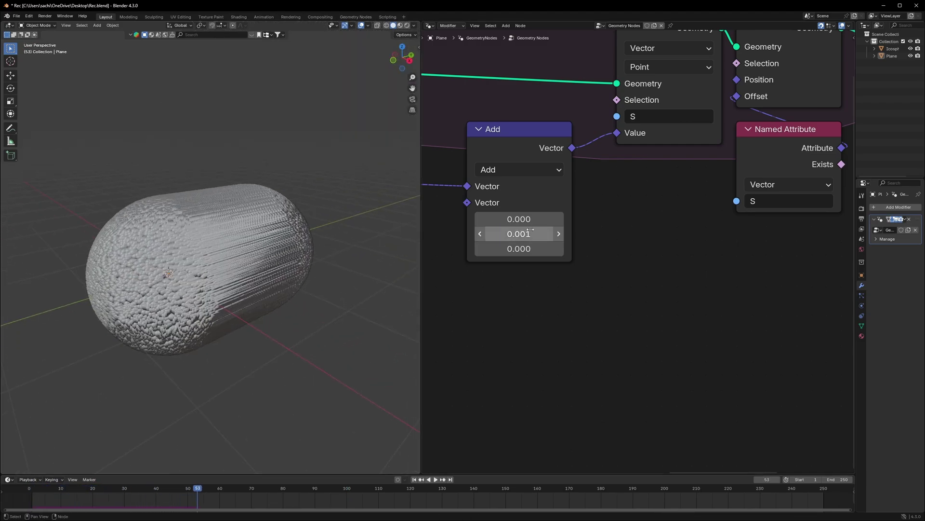
- Set the X component of the Add node's second vector to 0.001 and play the simulation to check the changed direction
key("ctrl+v")
key("space")
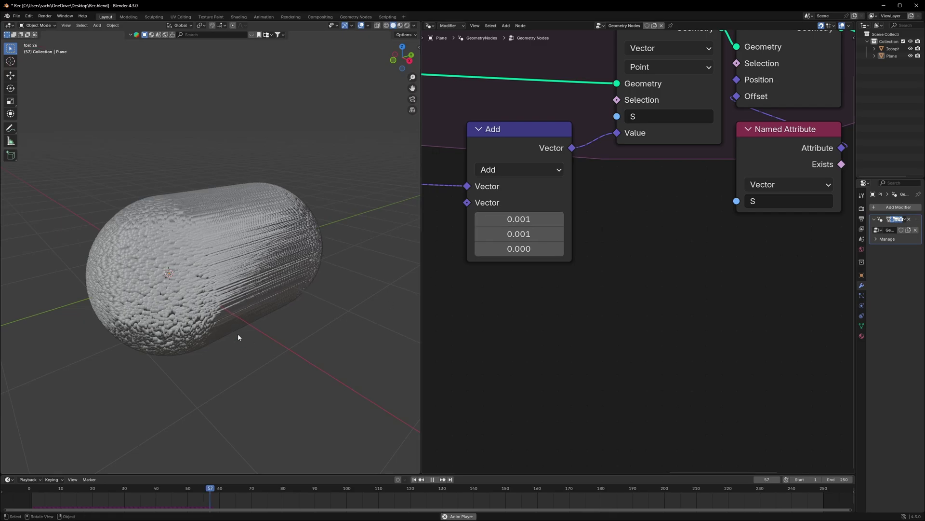
scroll(222, 366, "down", 2)
middle_click_drag(221, 368, 245, 253)
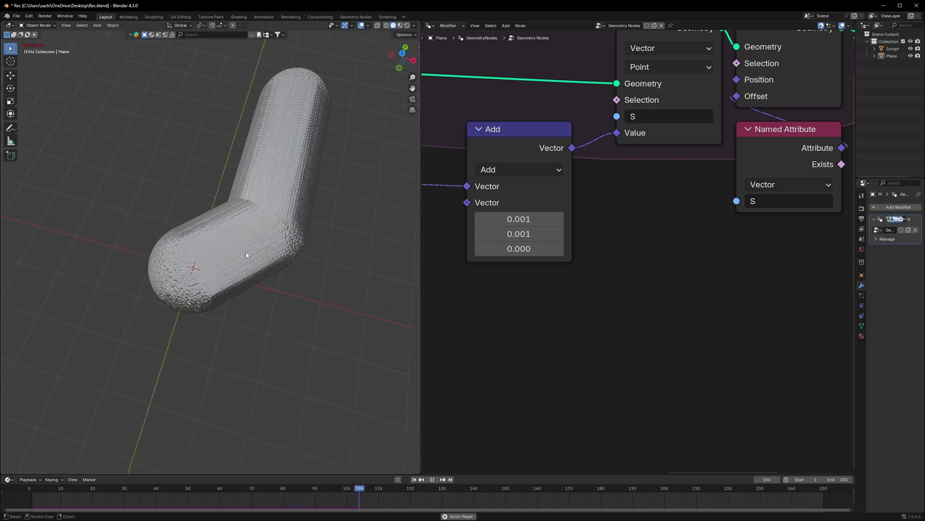
key("space")
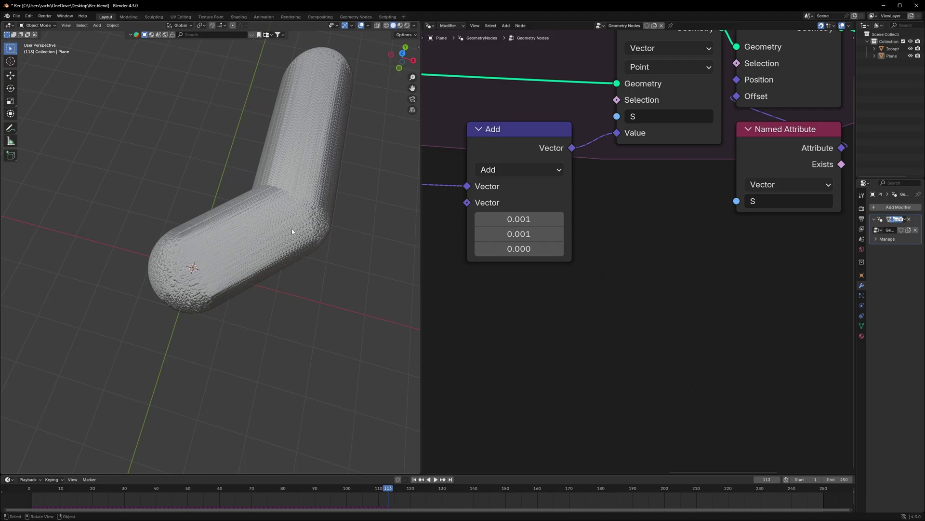
- Add a Random Value node and place it below the Add node
middle_click_drag(347, 279, 448, 293)
middle_click_drag(518, 305, 595, 300)
key("shift+a")
type("rad")
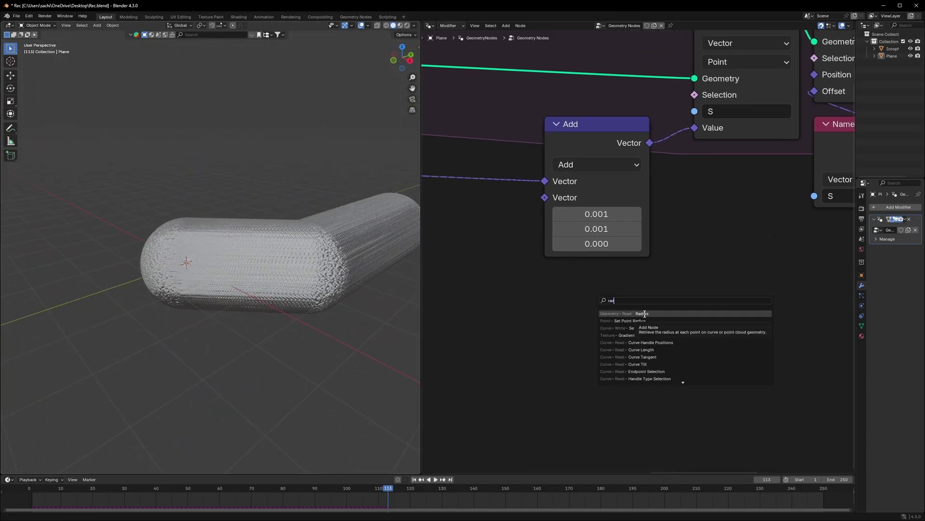
key("BackSpace")
type("n")
key("Return")
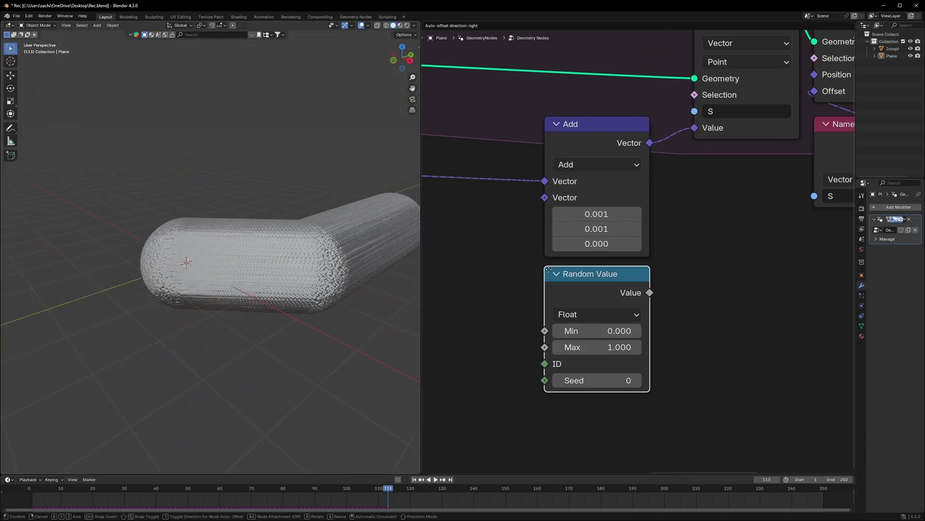
left_click(552, 270)
- Switch the Random Value node to Vector and connect its Value to the Add node's second vector input
left_click(597, 313)
left_click(581, 385)
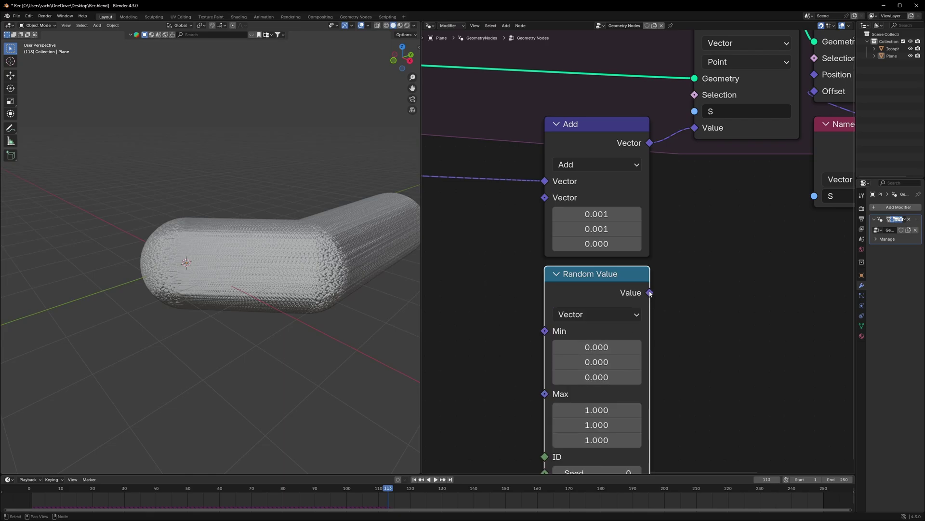
left_click_drag(649, 293, 545, 197)
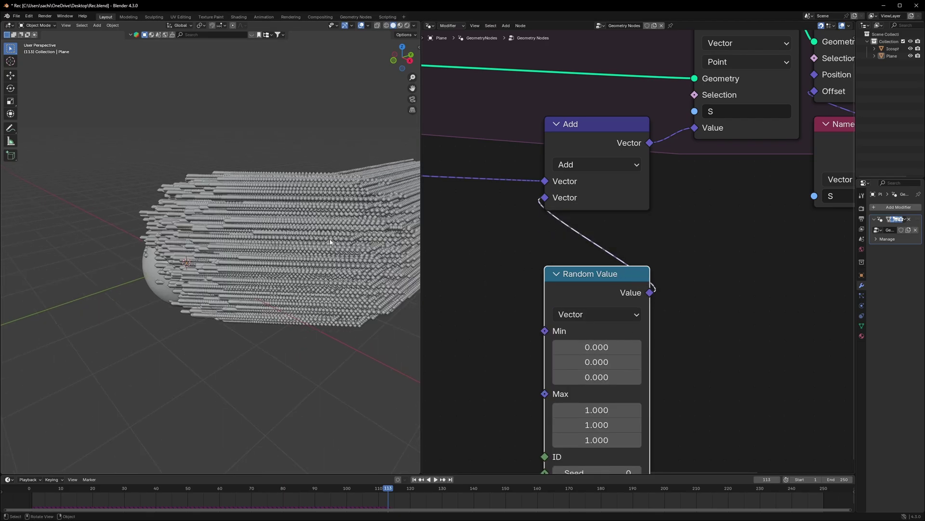
- Set the Random Value node's Max vector to X 0.002, Y 0.007 and Z 0.002
middle_click_drag(677, 331, 669, 215)
scroll(670, 216, "up", 1)
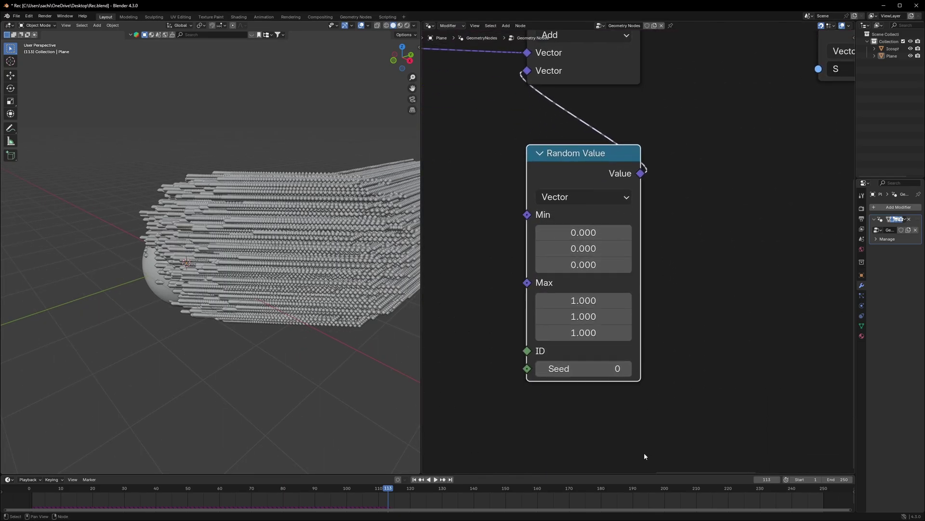
mouse_move(641, 515)
left_click(588, 312)
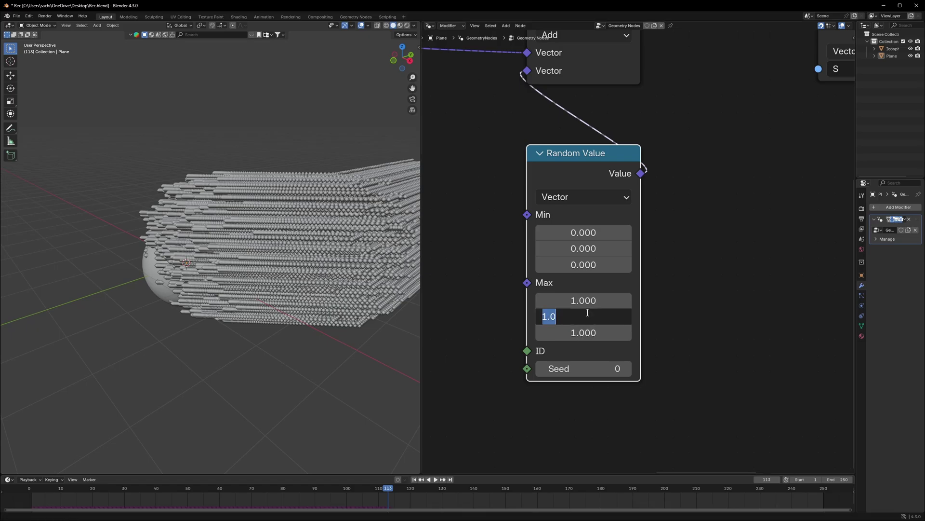
type("0.007")
key("Return")
left_click(584, 333)
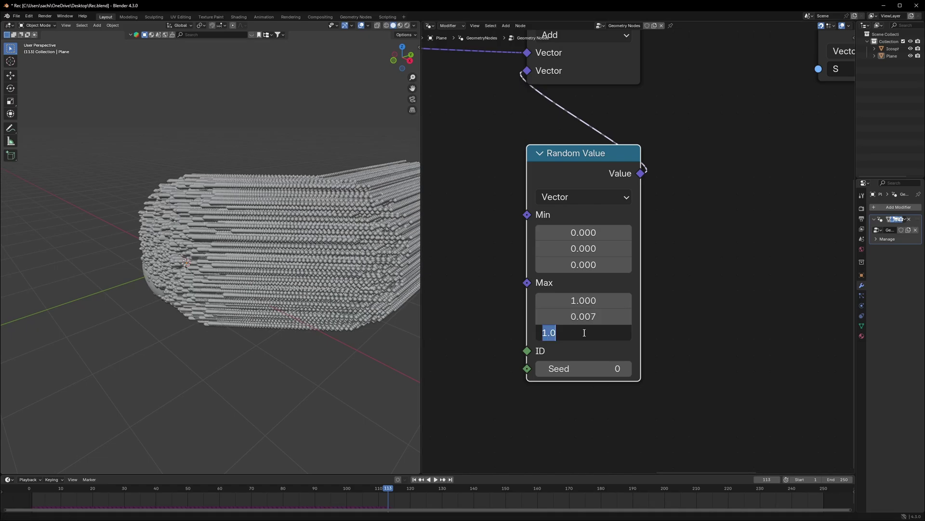
type("0.002")
key("Return")
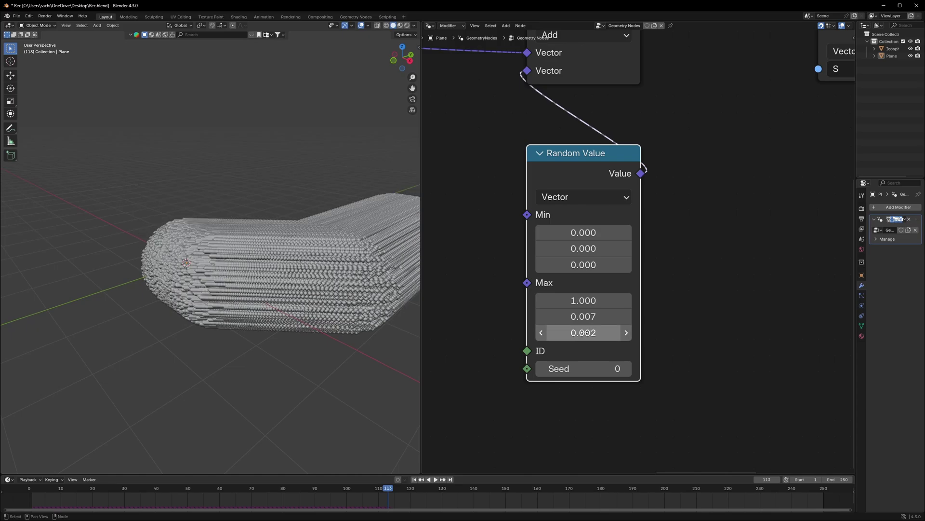
type("0.002")
left_click(667, 306)
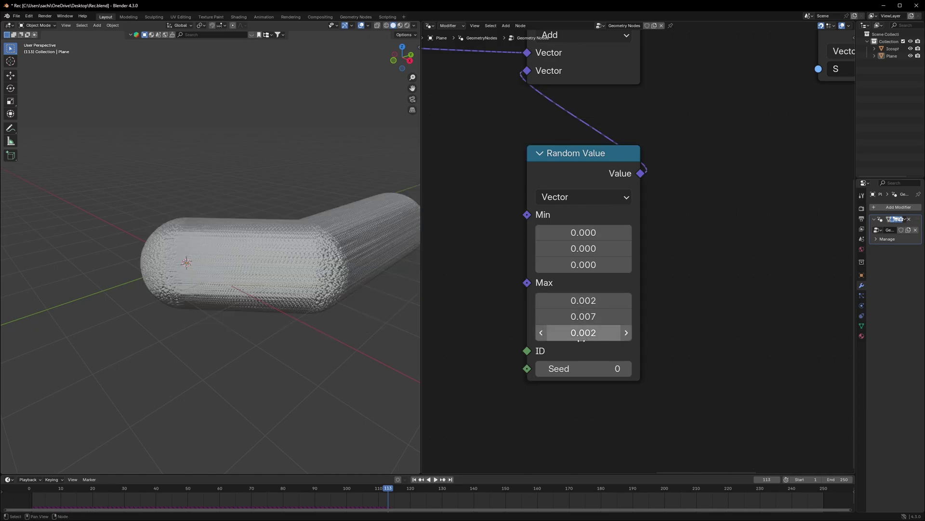
- Set the Y component of the Random Value node's Min vector to 0.004
left_click(589, 248)
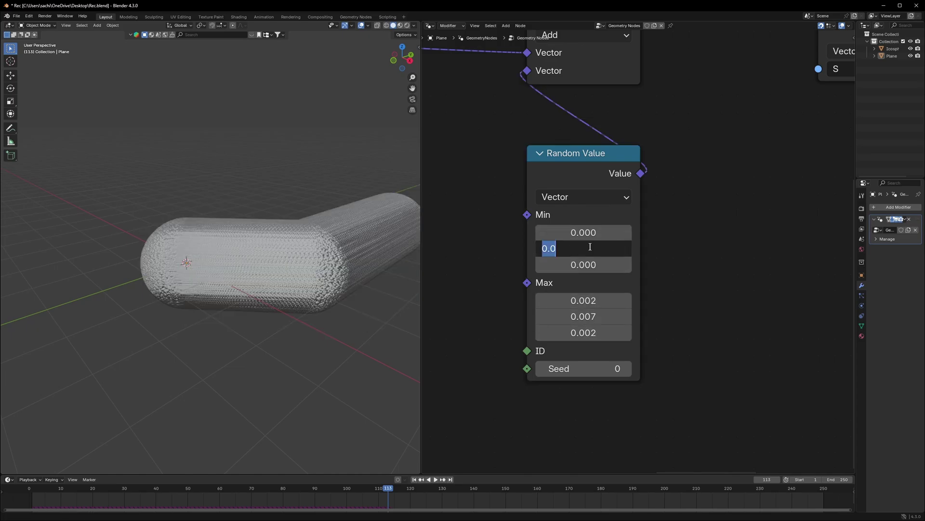
type("04")
key("Return")
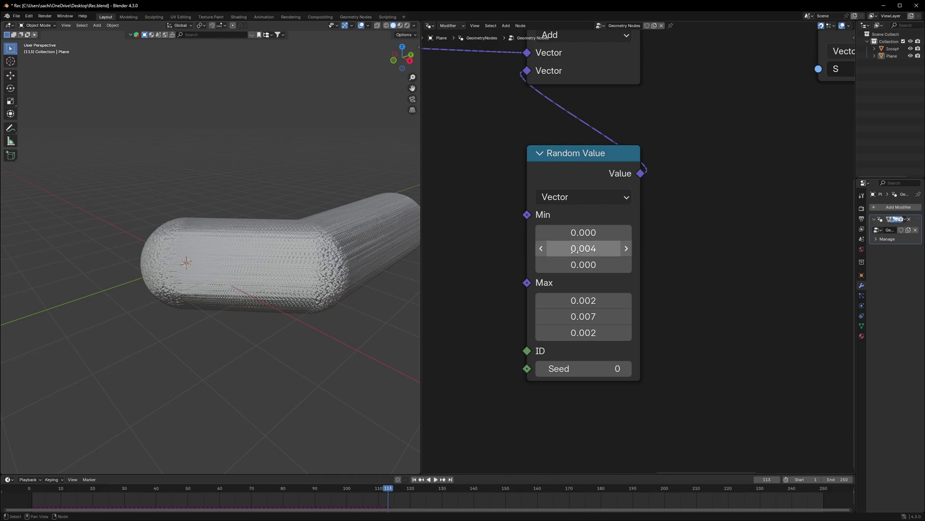
- Replay the simulation from the start and inspect the particle stream from several angles
left_click(33, 488)
key("space")
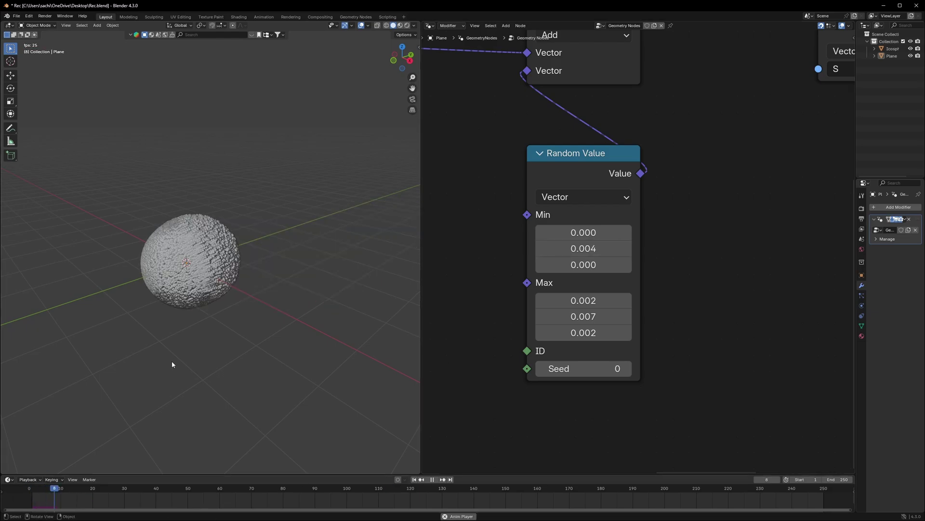
middle_click_drag(191, 317, 309, 169)
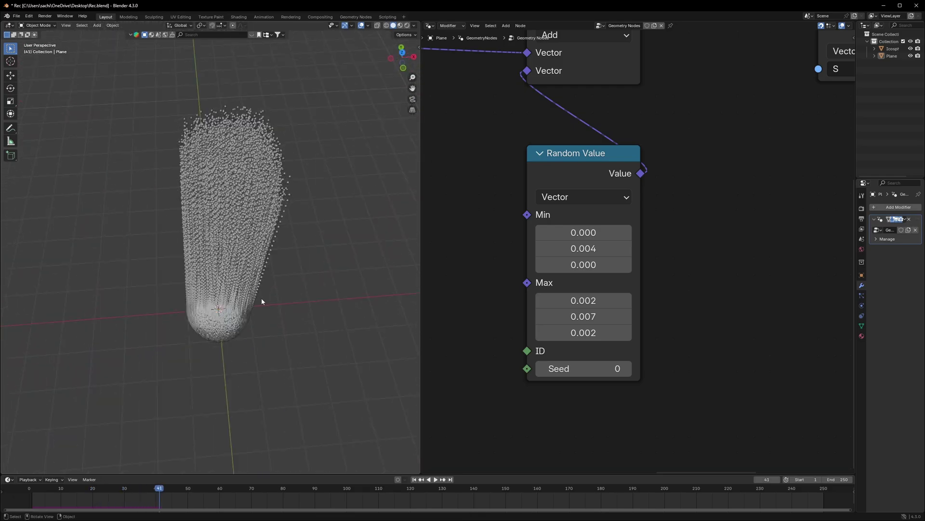
middle_click_drag(298, 289, 266, 257)
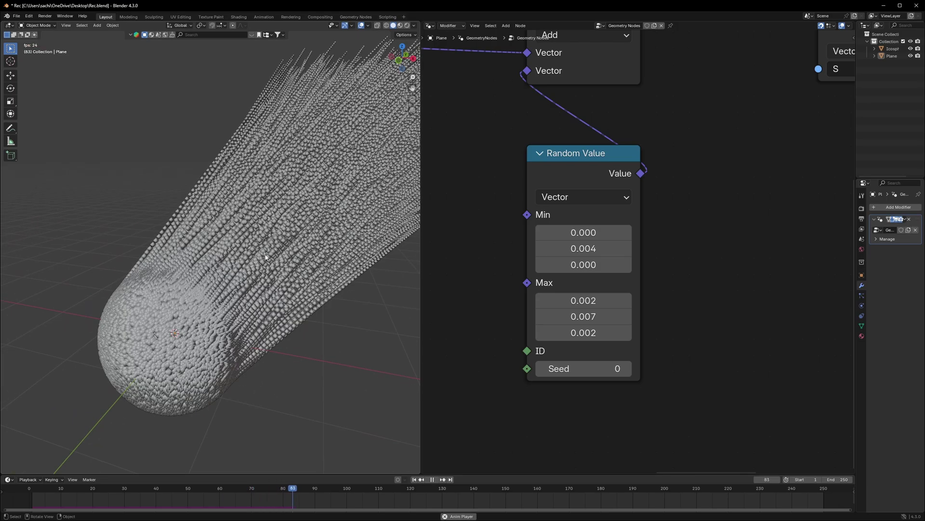
key("ctrl+s")
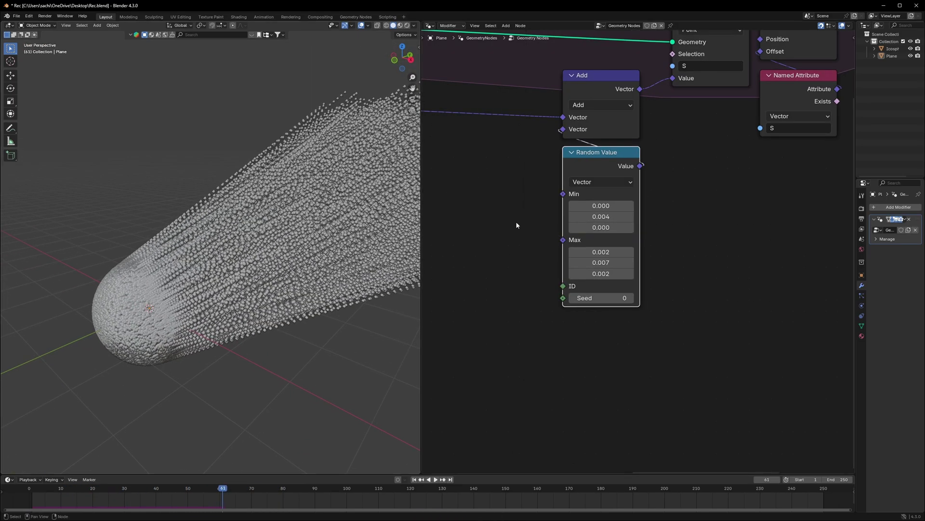
middle_click_drag(516, 225, 535, 232)
middle_click_drag(304, 289, 293, 299)
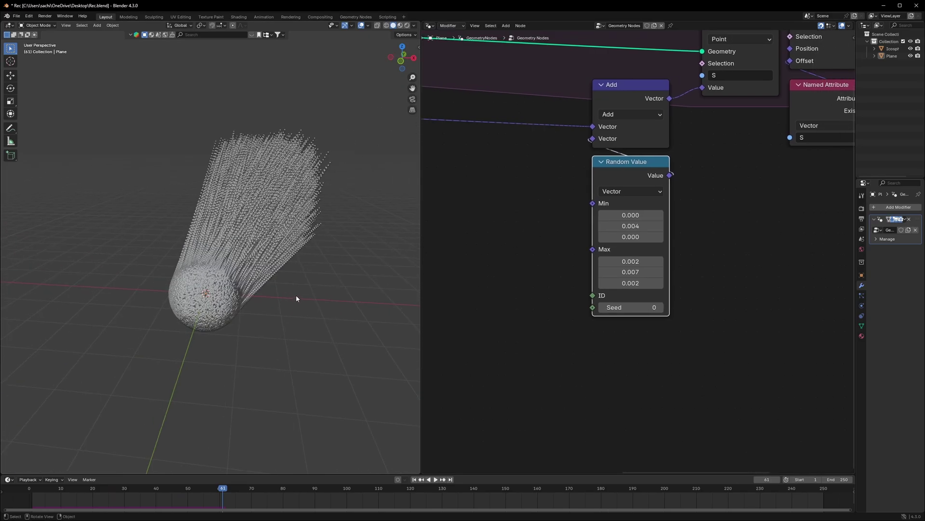
- Duplicate the Add node and insert the copy on the link between the Named Attribute node and the existing Add node
scroll(581, 193, "down", 4)
middle_click_drag(511, 168, 667, 230)
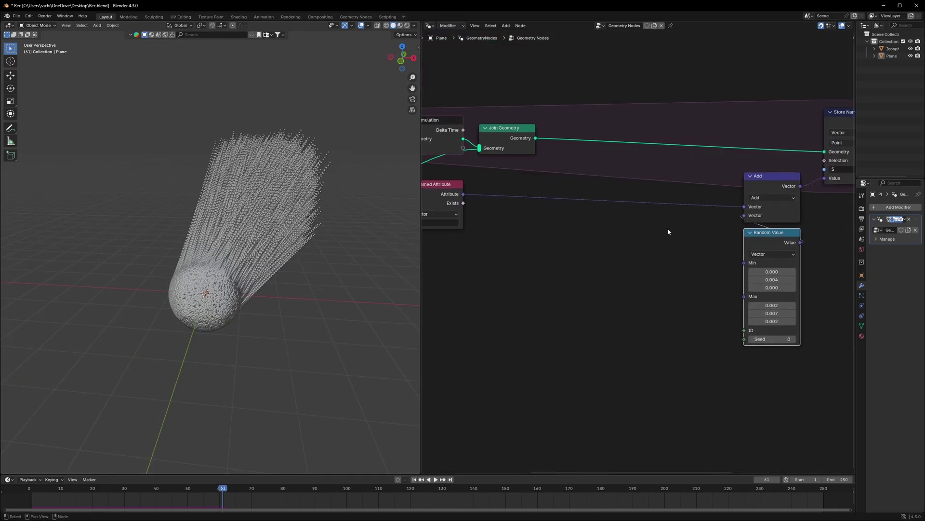
left_click(753, 181)
key("shift+d")
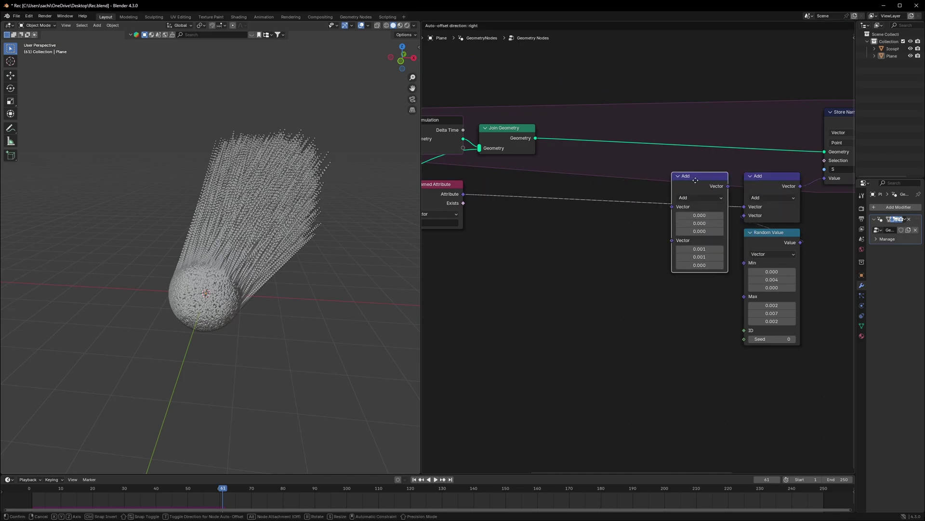
left_click(700, 182)
- Add a Noise Texture node below the new Add node and connect its Fac output to that node's second vector input
key("shift+a")
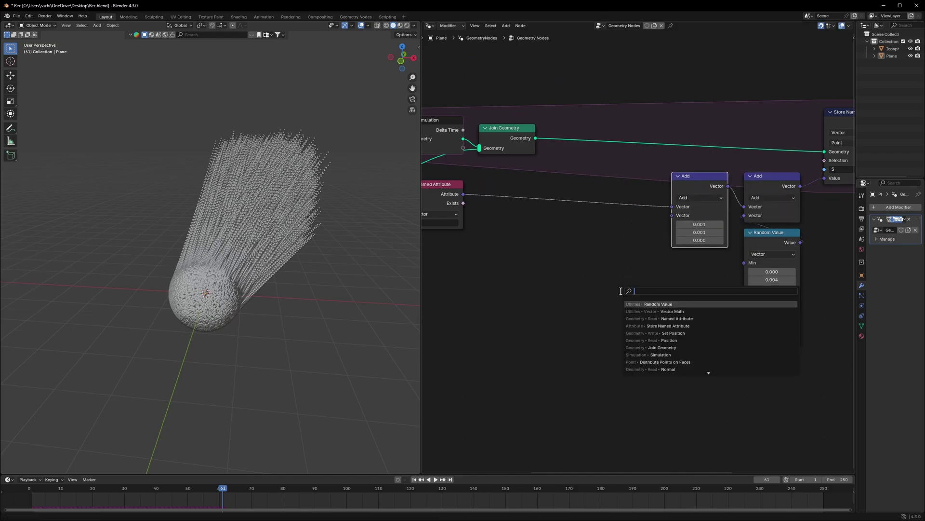
type("noise")
left_click(653, 304)
left_click(676, 265)
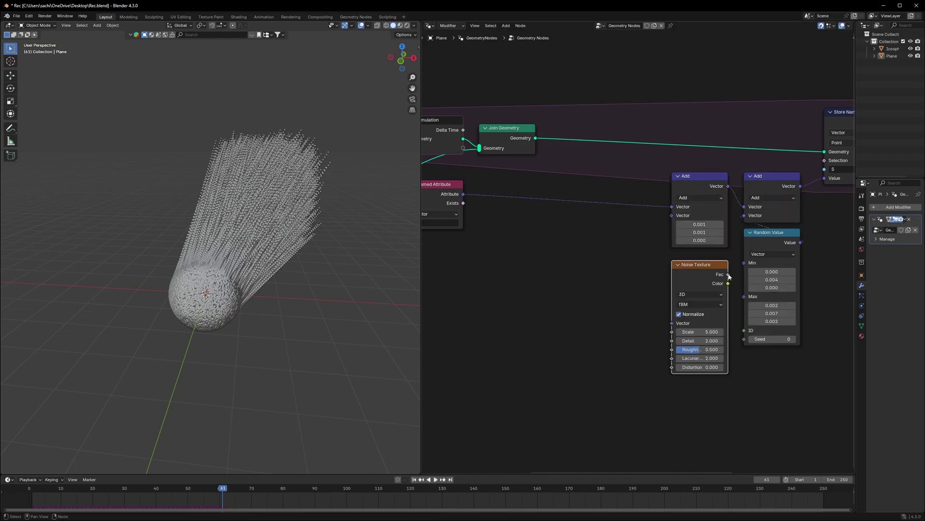
left_click_drag(728, 275, 670, 219)
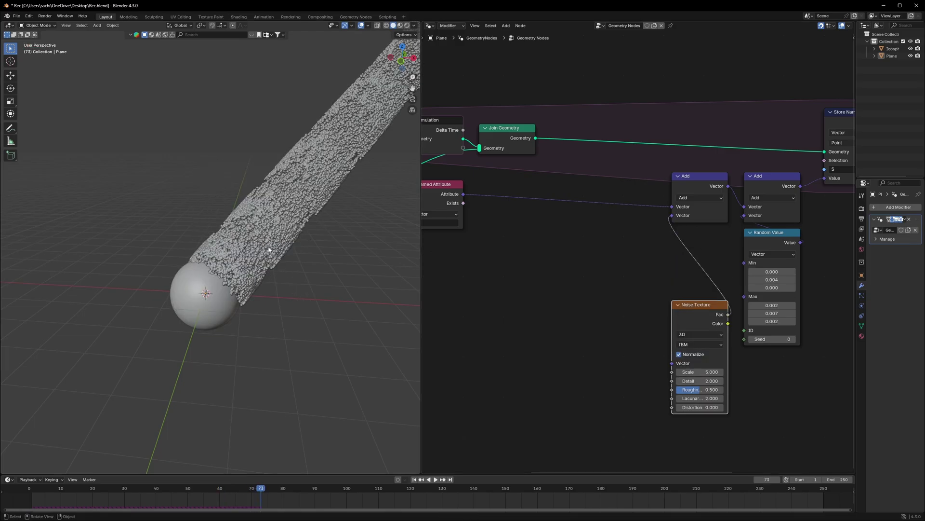
- Insert a duplicate of the Add node between the Noise Texture and the first Add node, and change its operation to Scale
middle_click_drag(635, 279, 627, 291)
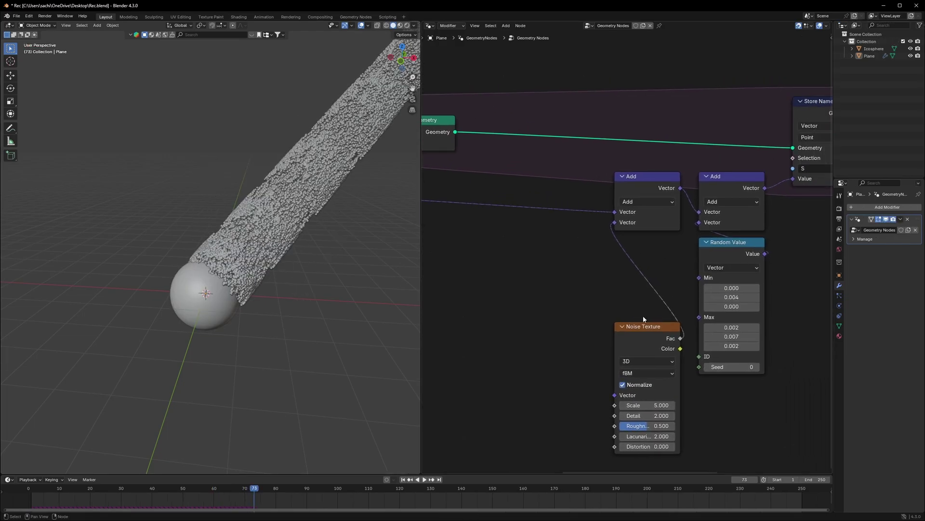
key("shift+a")
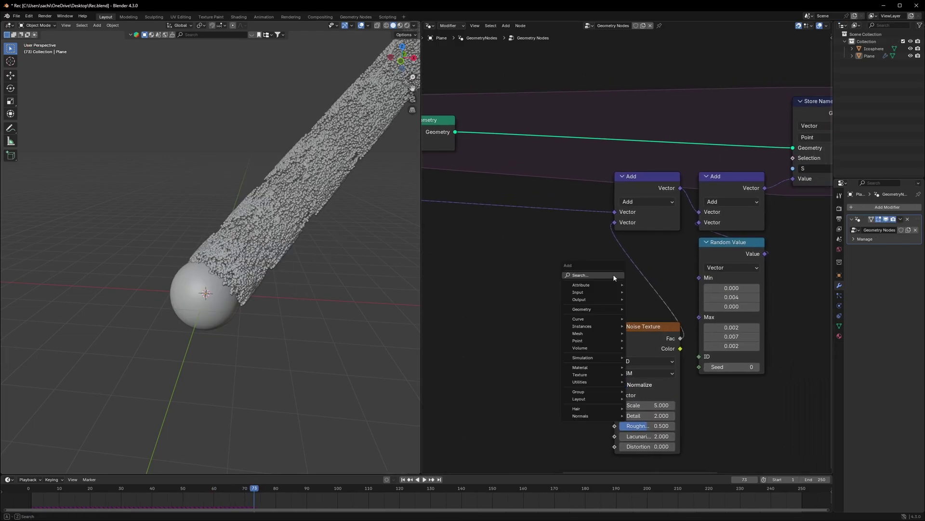
left_click(613, 275)
left_click(647, 182)
left_click(647, 185)
key("shift+d")
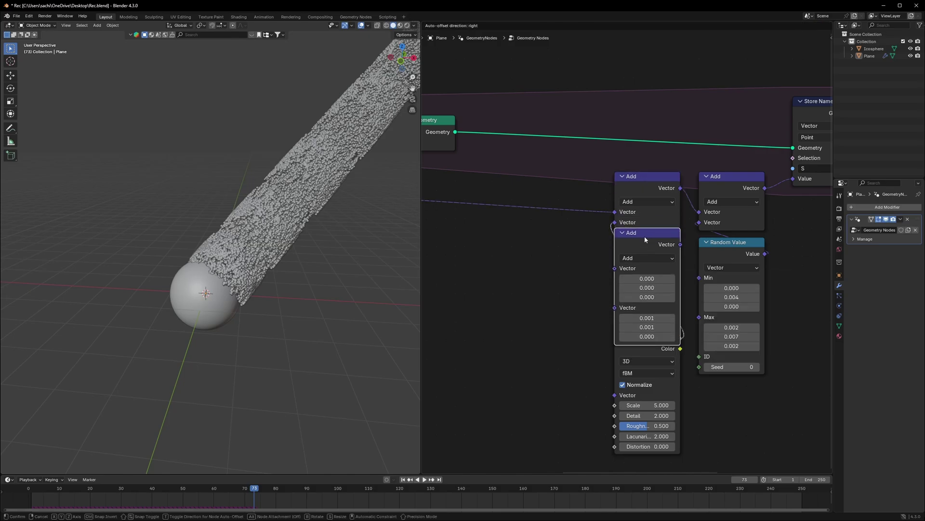
left_click(644, 237)
left_click(646, 267)
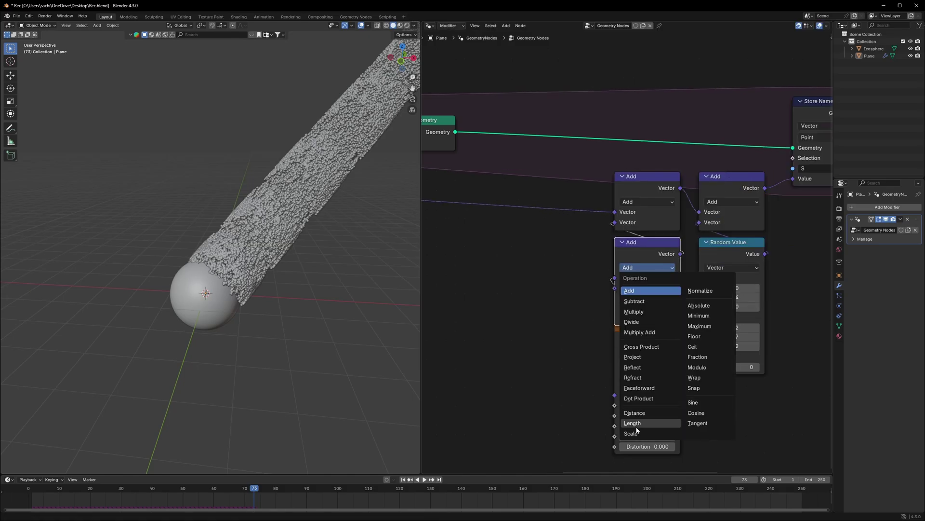
left_click(631, 433)
- Set the Scale node's factor to 0.01 and play the simulation to check the particle motion
left_click(650, 287)
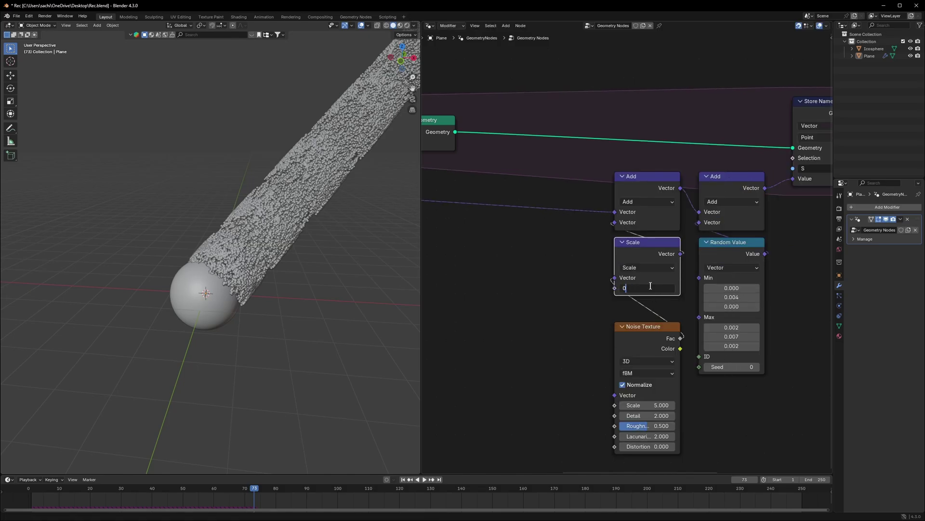
type("0.01")
key("Return")
key("space")
scroll(242, 325, "up", 4)
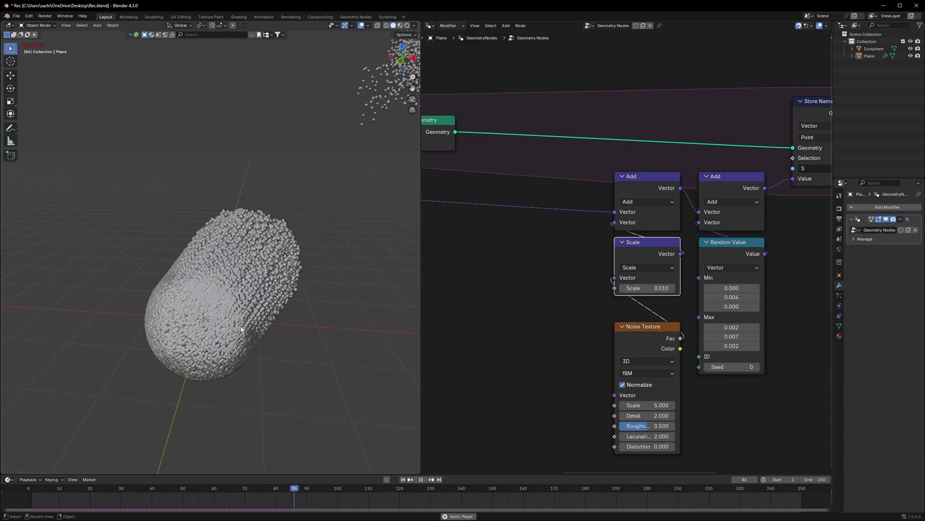
middle_click_drag(270, 333, 319, 316)
key("space")
scroll(304, 303, "down", 4)
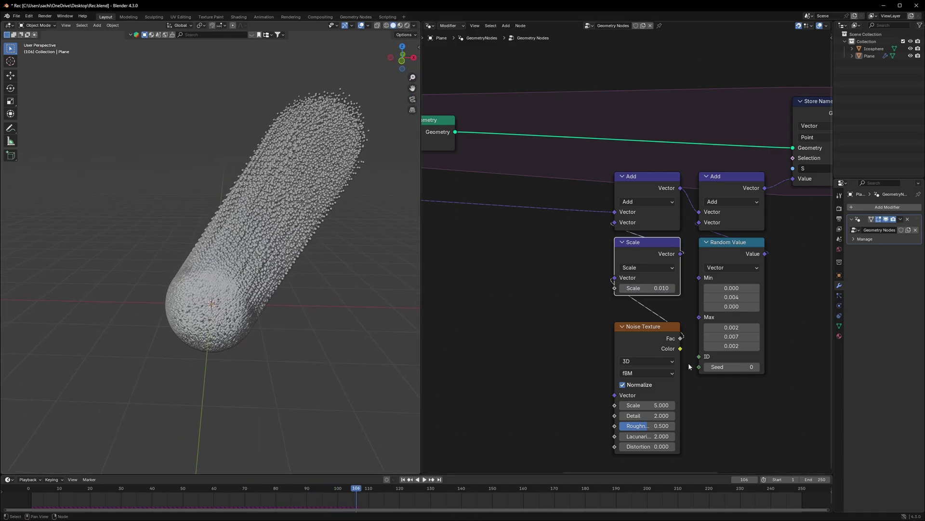
- Turn off Normalize on the Noise Texture node and replay the simulation
left_click(626, 385)
key("space")
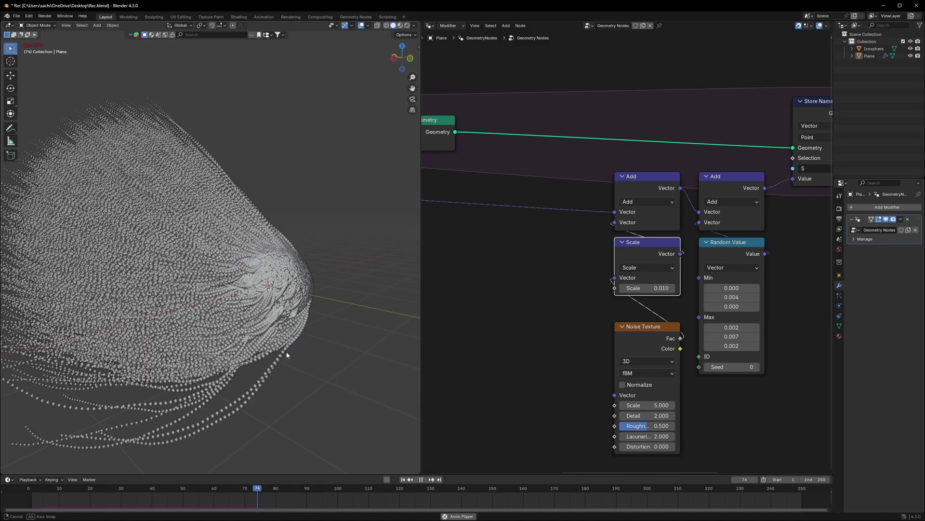
mouse_move(288, 353)
middle_mouse_down()
mouse_move(266, 355)
mouse_move(290, 355)
middle_mouse_up()
key("space")
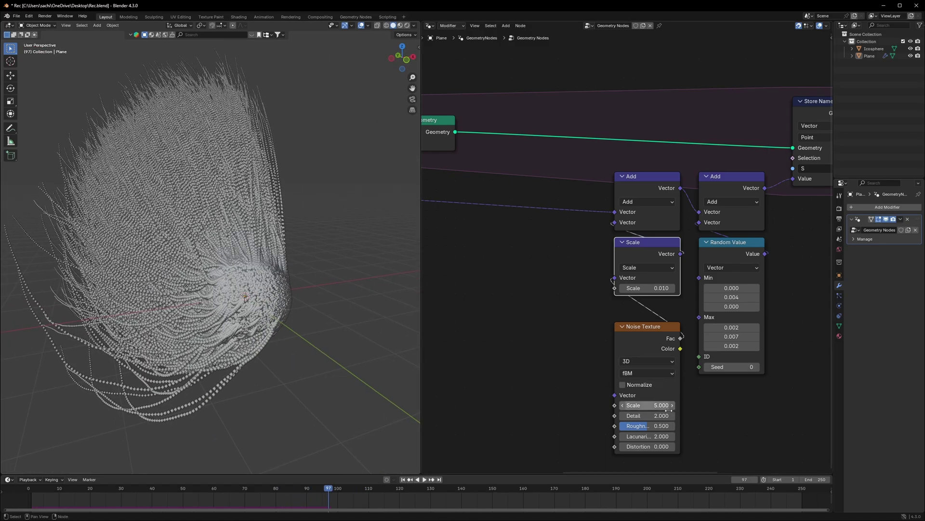
- Switch the Noise Texture to 4D and set its Scale to 2
left_click(647, 361)
left_click(631, 414)
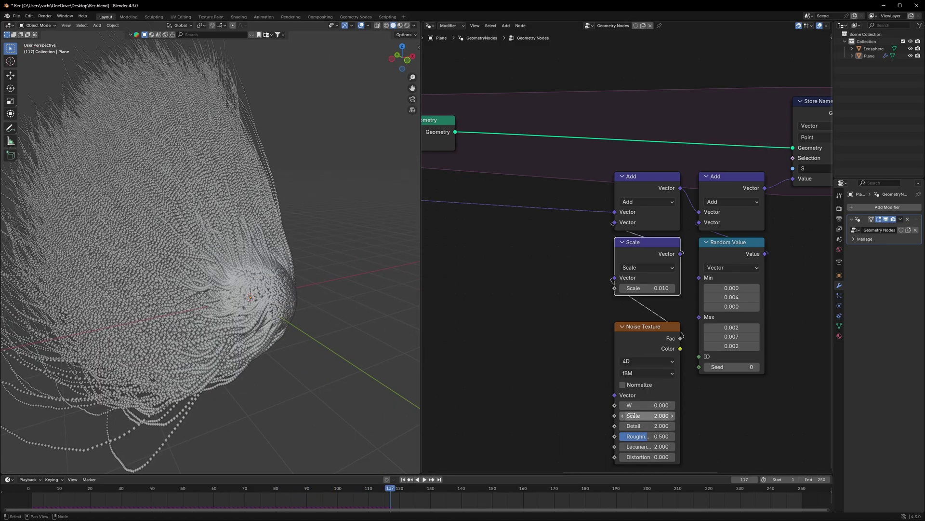
scroll(531, 329, "up", 3)
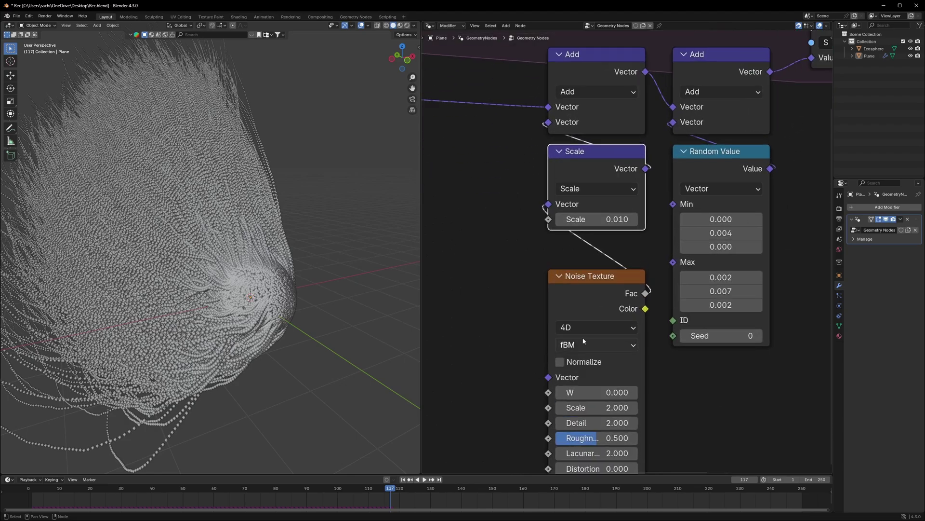
left_click(583, 327)
left_click(585, 406)
- Drive the Noise Texture's W value with the expression #frame/24 and play the simulation
middle_click_drag(470, 367, 465, 326)
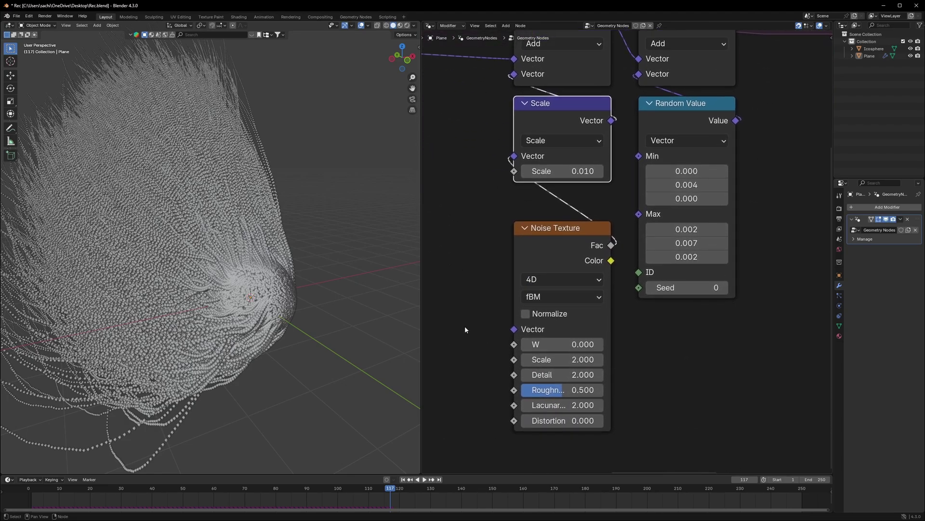
left_click(564, 345)
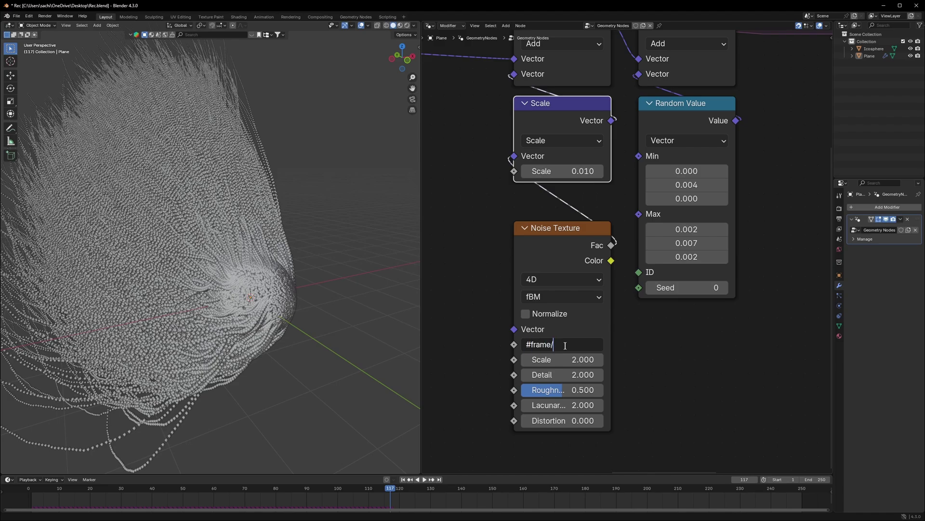
type("#frame/24")
key("Return")
key("space")
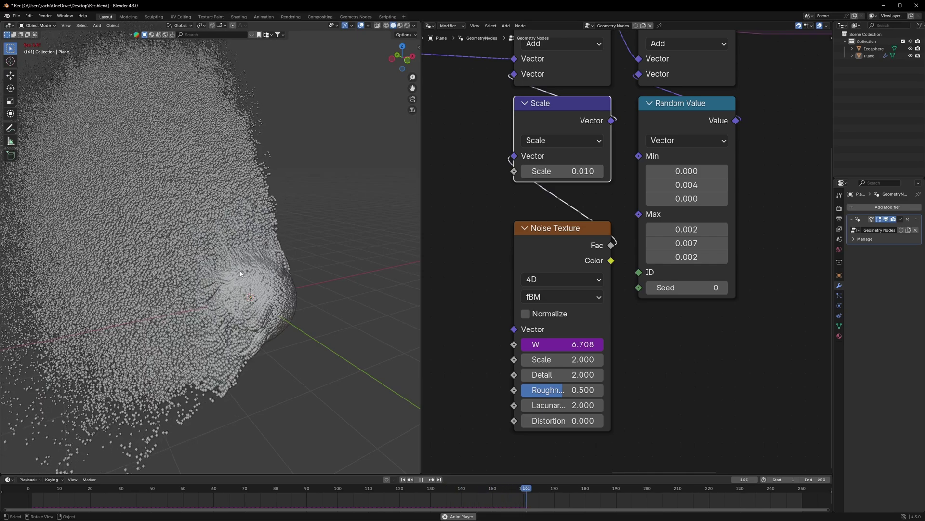
- Move the Named Attribute node to sit directly below the Join Geometry node
scroll(583, 225, "down", 3)
middle_click_drag(582, 225, 531, 216)
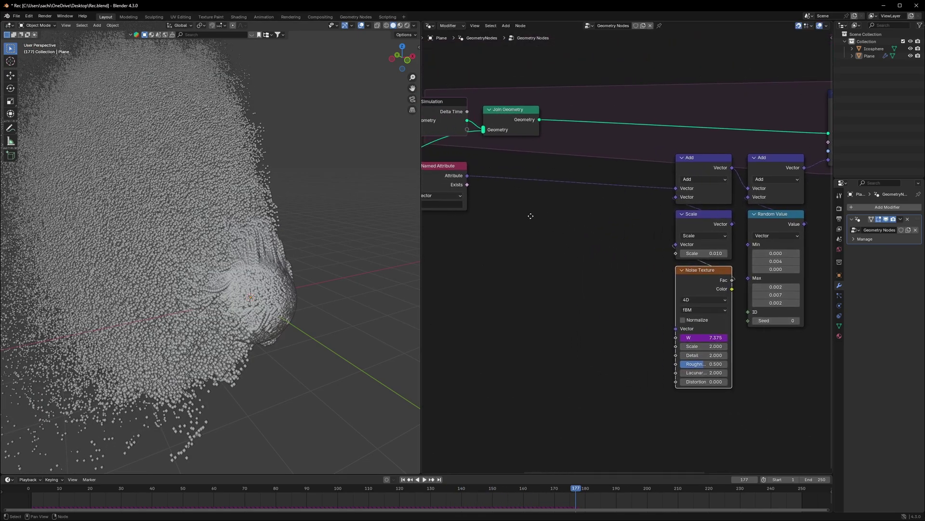
left_click_drag(451, 171, 538, 157)
scroll(517, 265, "down", 3)
middle_click_drag(517, 268, 726, 277)
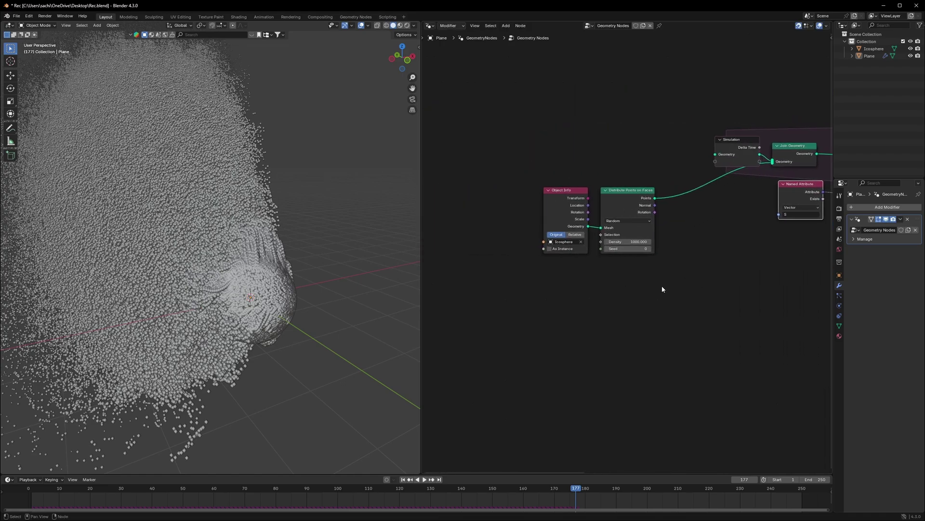
middle_click_drag(662, 288, 474, 276)
- Restart the simulation from the beginning and examine how the particles spread around the sphere
middle_click_drag(366, 294, 294, 292)
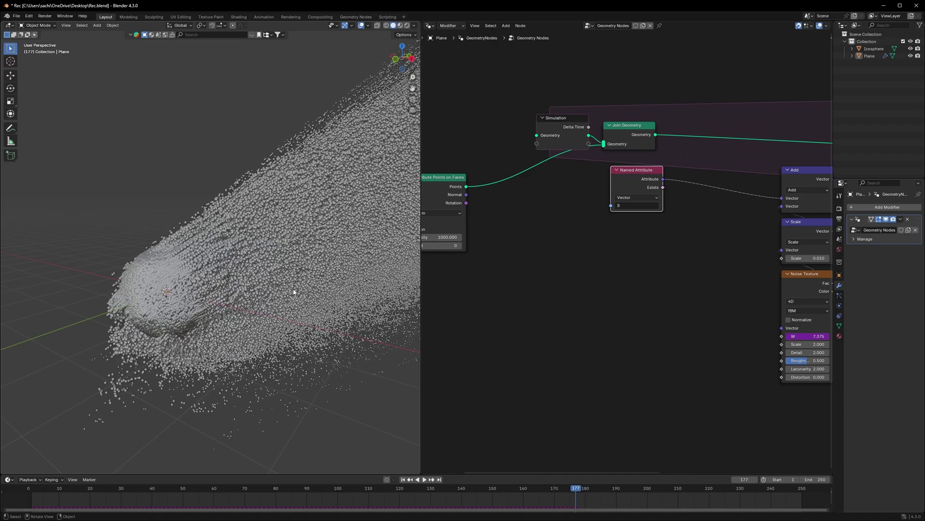
left_click(28, 491)
key("space")
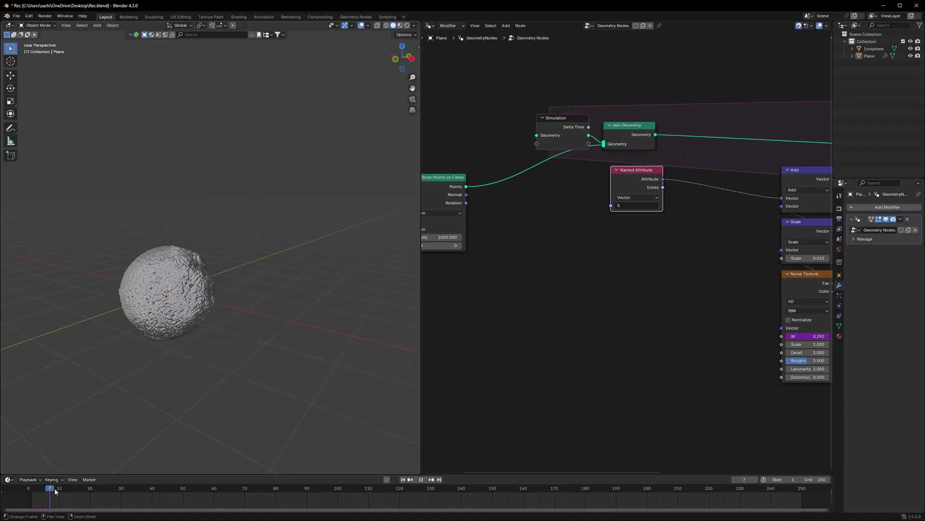
key("space")
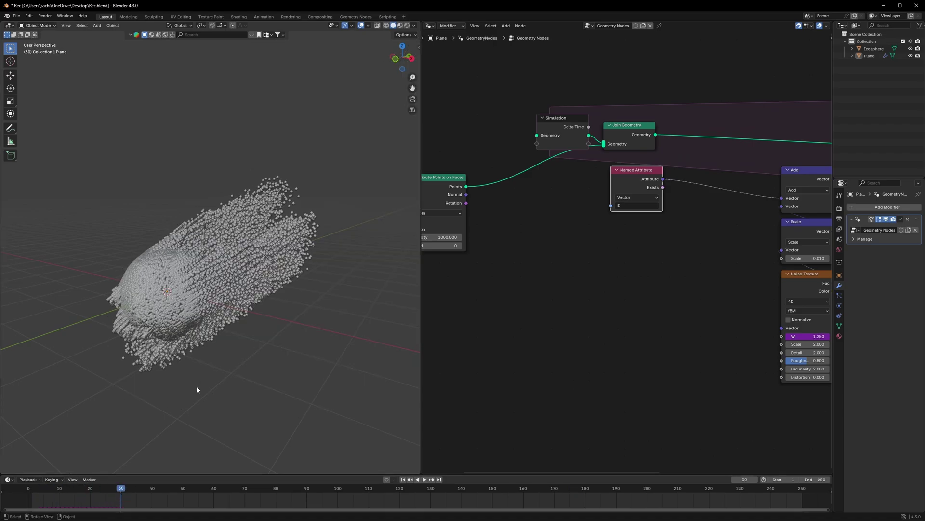
middle_click_drag(200, 347, 234, 345)
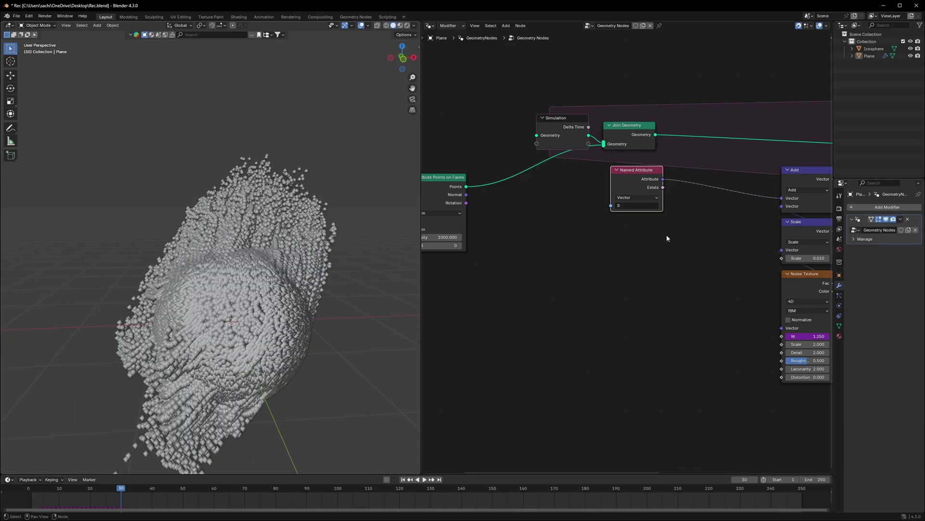
- Insert a Switch node between Distribute Points on Faces and Join Geometry, and move the Points link to its True input
scroll(646, 240, "up", 2)
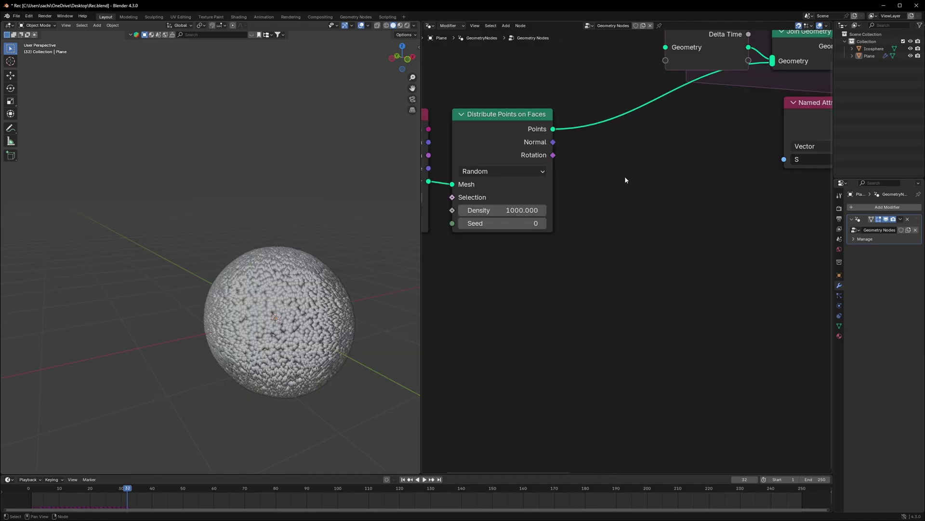
key("shift+a")
type("witch")
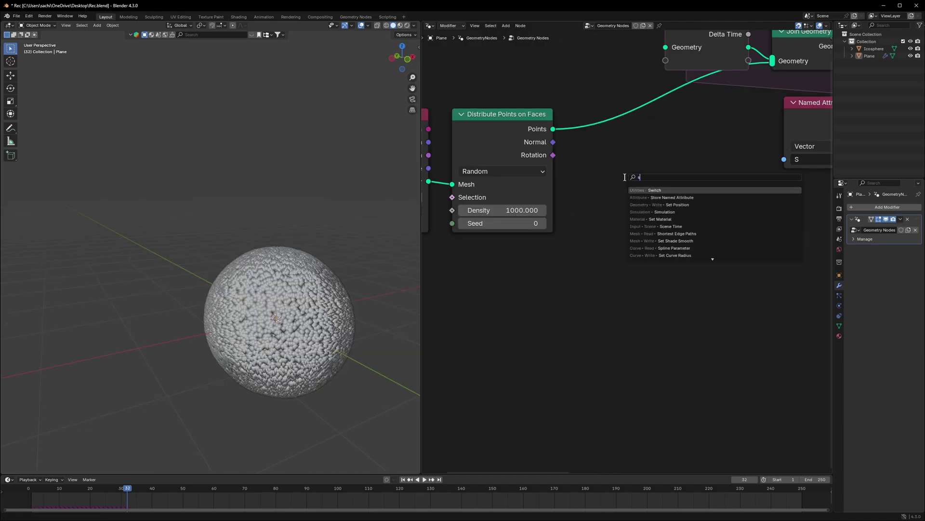
key("Return")
left_click(579, 102)
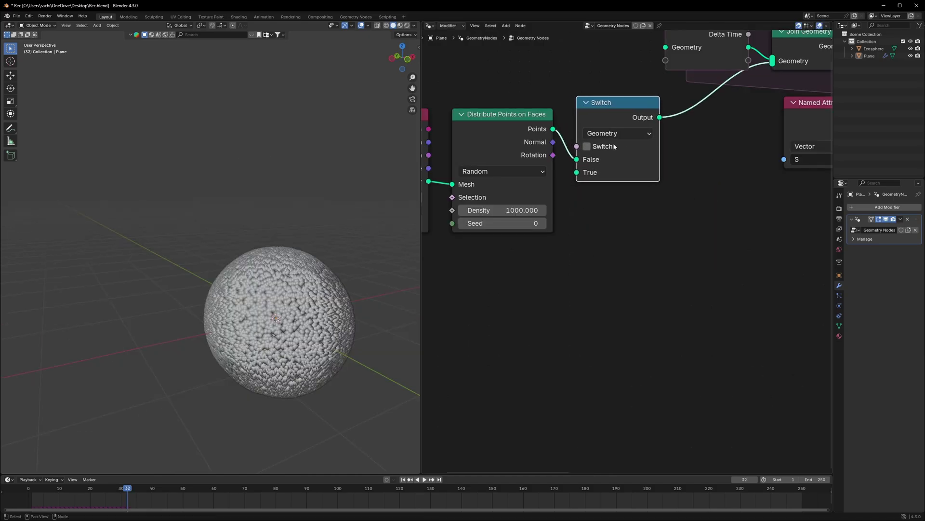
left_click(620, 133)
key("Escape")
left_click_drag(577, 160, 575, 177)
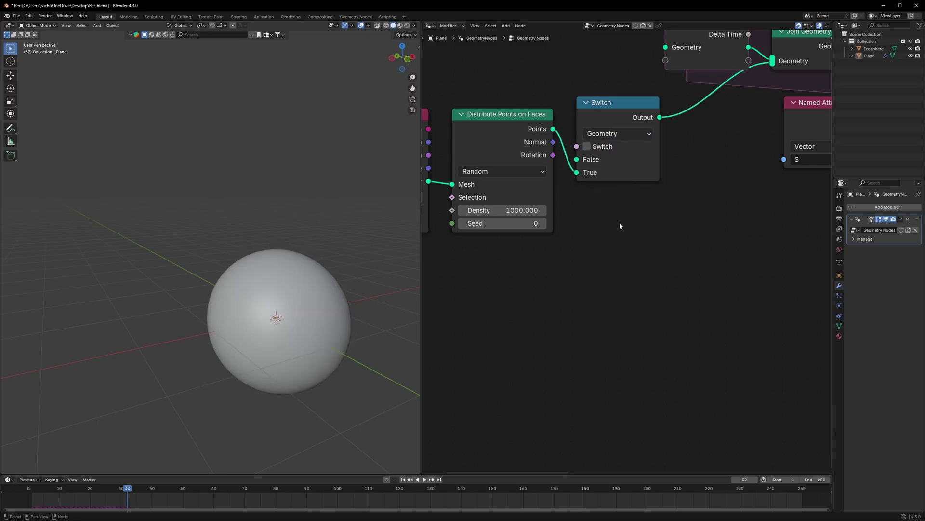
- Add a Compare node below the Switch node and set its operation to Equal
key("shift+a")
type("equa")
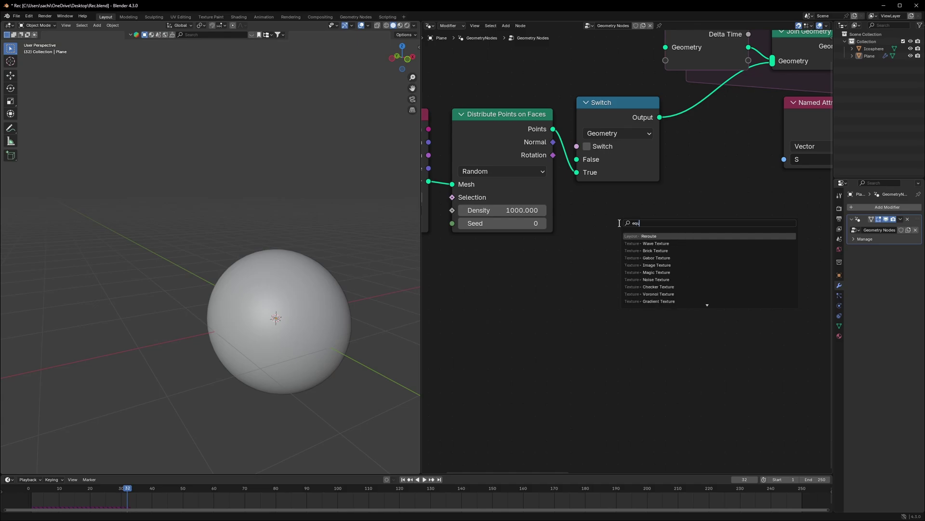
key("BackSpace")
key("BackSpace")
key("BackSpace")
key("BackSpace")
type("compa")
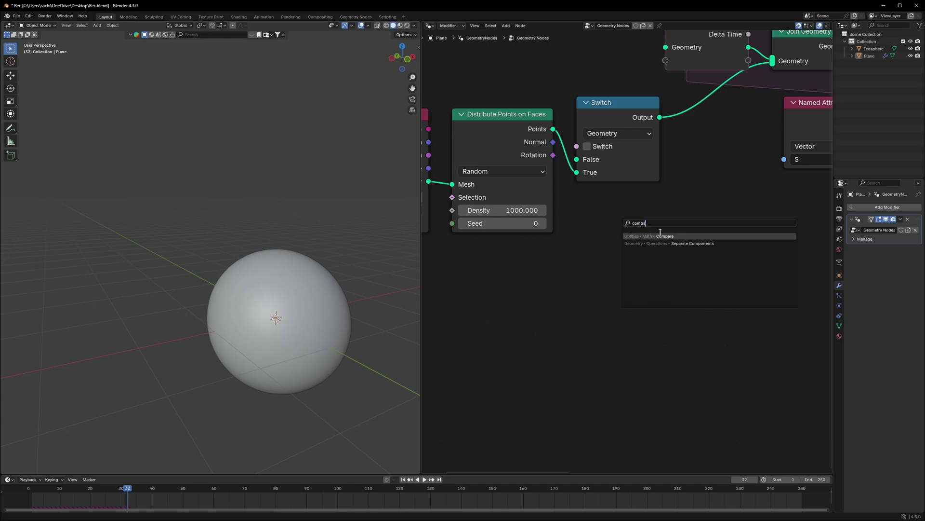
key("Return")
left_click(584, 185)
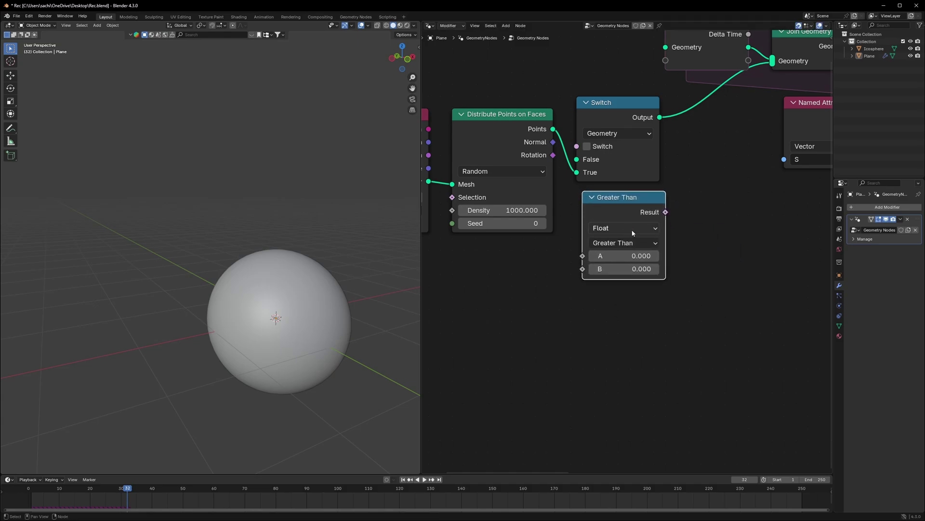
left_click(613, 230)
left_click(612, 230)
left_click(622, 242)
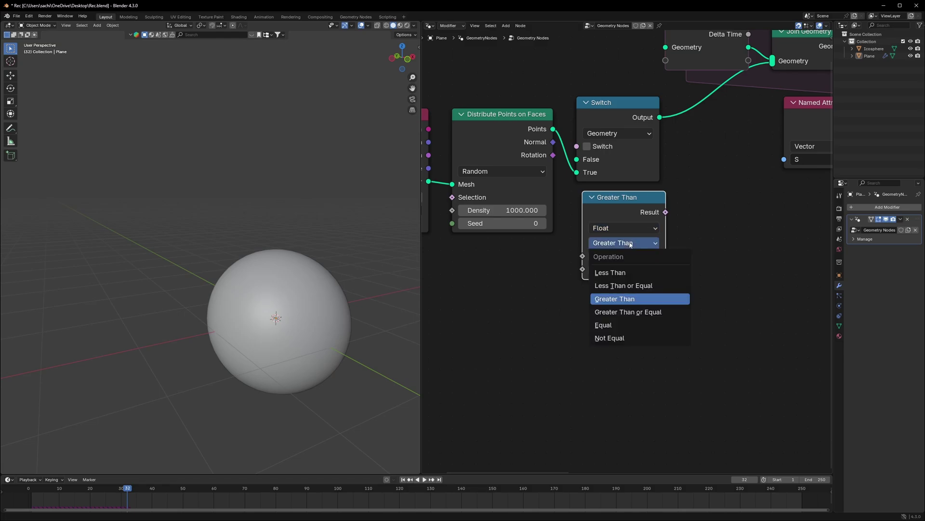
left_click(623, 318)
- Add a Scene Time node, link Frame to the Equal node's A with B set to 30, and link Result to the Switch input
key("shift+a")
type("scen")
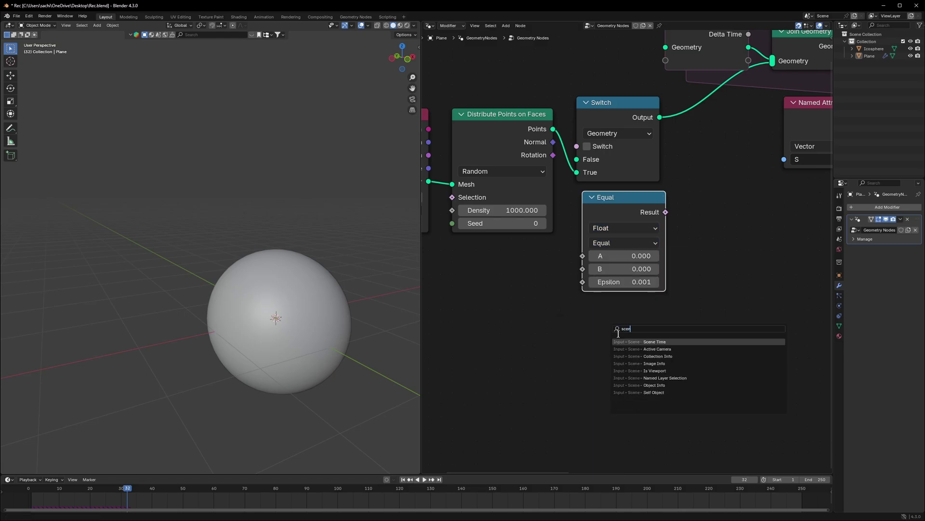
key("Return")
left_click(665, 326)
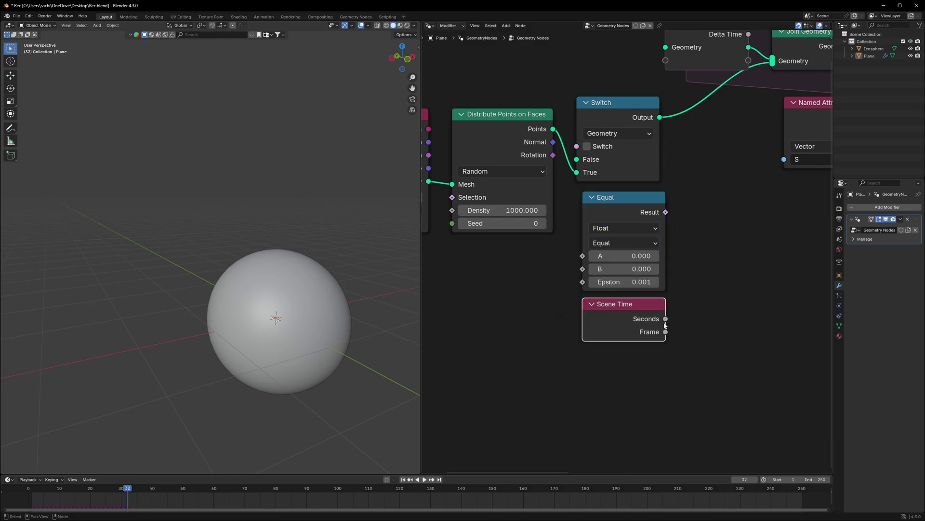
left_click_drag(667, 332, 582, 256)
left_click(625, 269)
type("30")
key("Return")
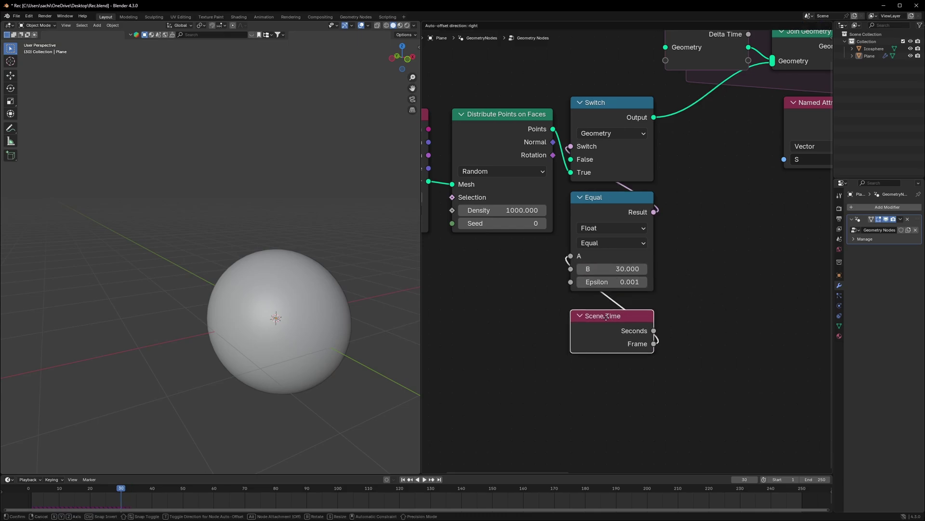
left_click(601, 220)
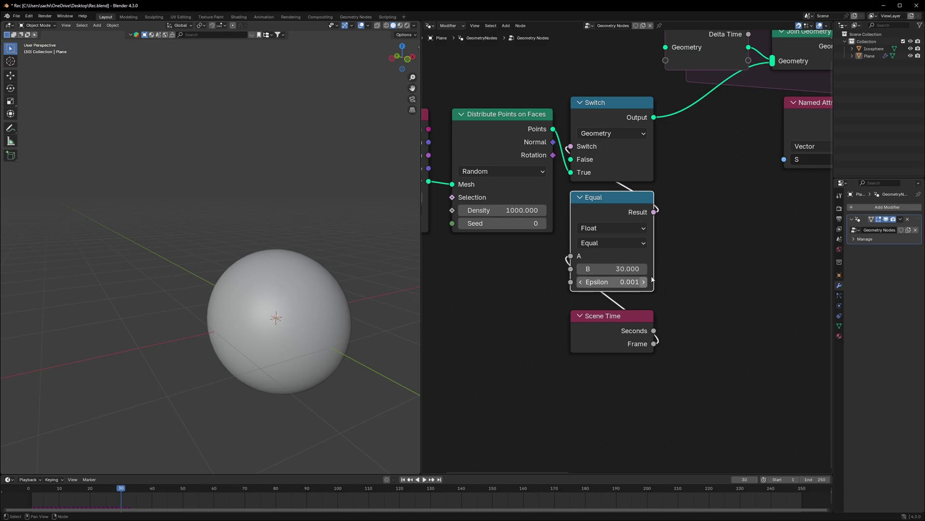
- Replay the simulation from the beginning to examine the single-frame emission
left_click(492, 124)
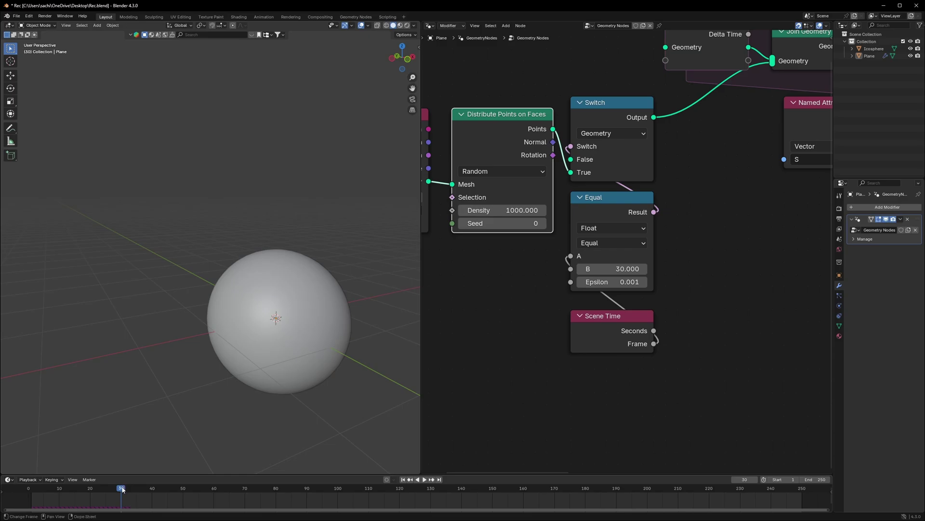
key("shift+Left")
key("space")
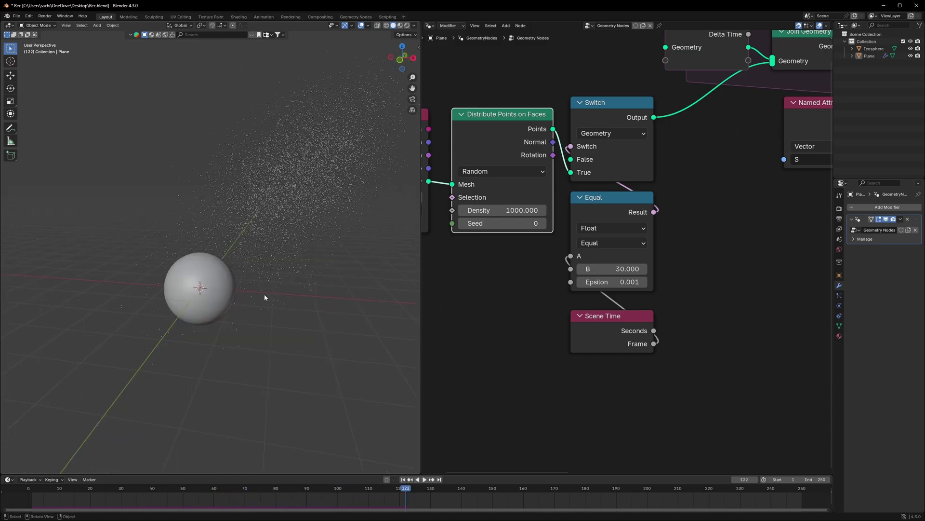
- Duplicate the Scale node, insert the copy between Named Attribute and the first Add node, and move Named Attribute next to it
scroll(264, 294, "up", 3)
scroll(726, 234, "down", 6)
middle_click_drag(795, 237, 591, 289)
middle_click_drag(703, 277, 611, 261)
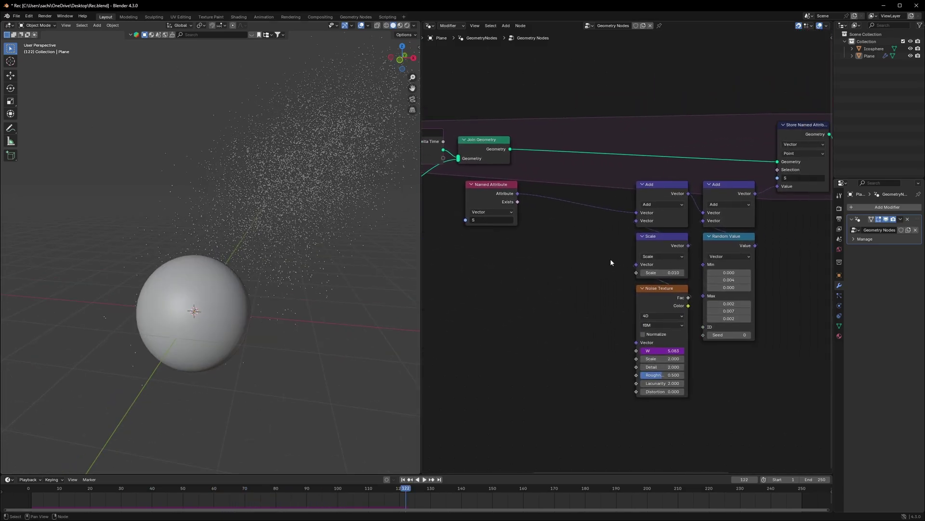
scroll(611, 261, "up", 4)
middle_click_drag(547, 264, 609, 296)
left_click(717, 268)
key("shift+d")
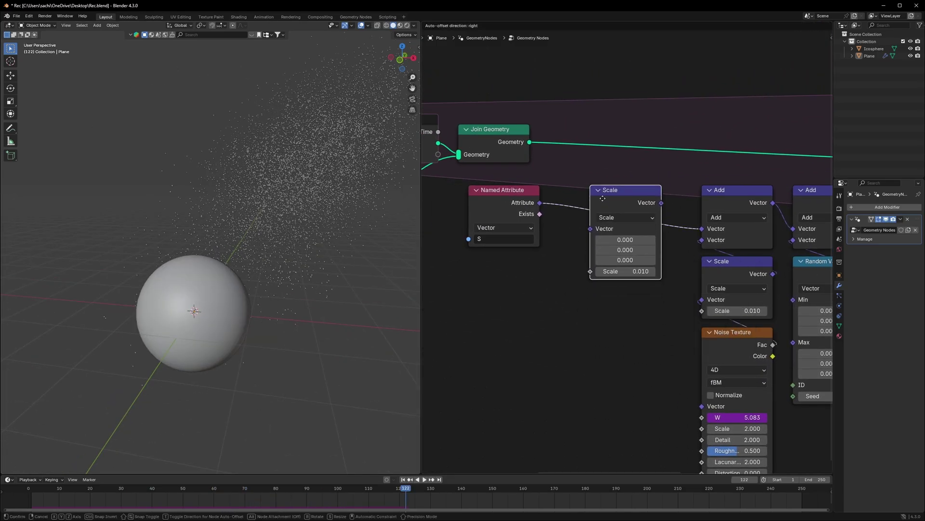
left_click(608, 193)
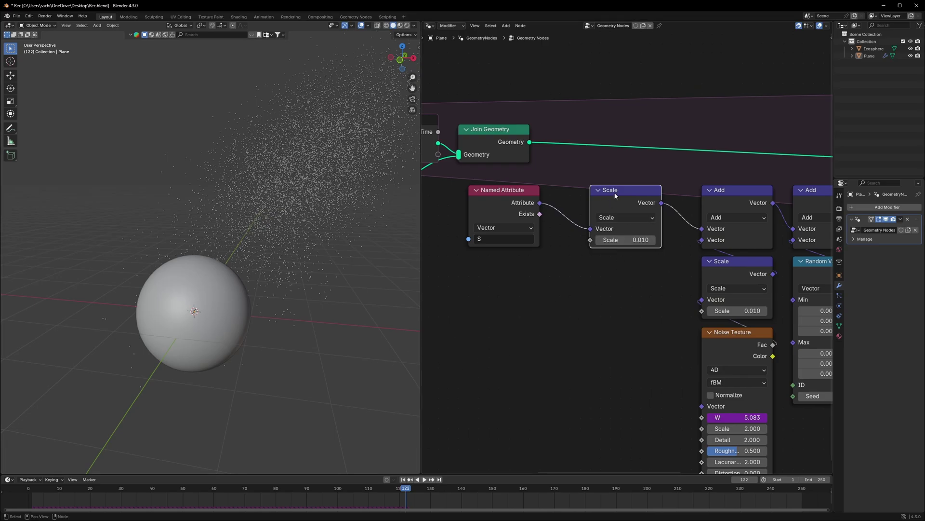
left_click_drag(614, 196, 634, 195)
left_click_drag(497, 198, 558, 199)
- Set the new Scale node's scale to 0.9 and replay the simulation from the beginning
middle_click_drag(740, 293, 654, 289)
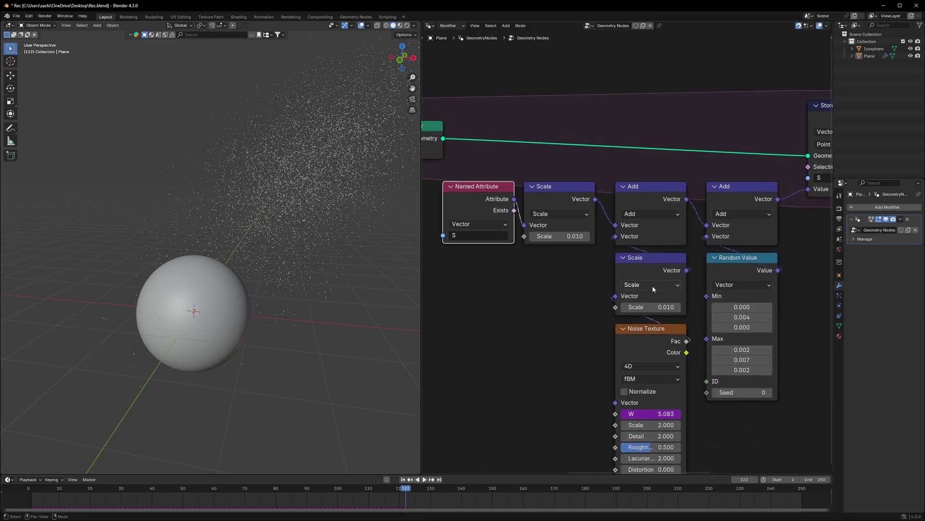
scroll(579, 319, "up", 2)
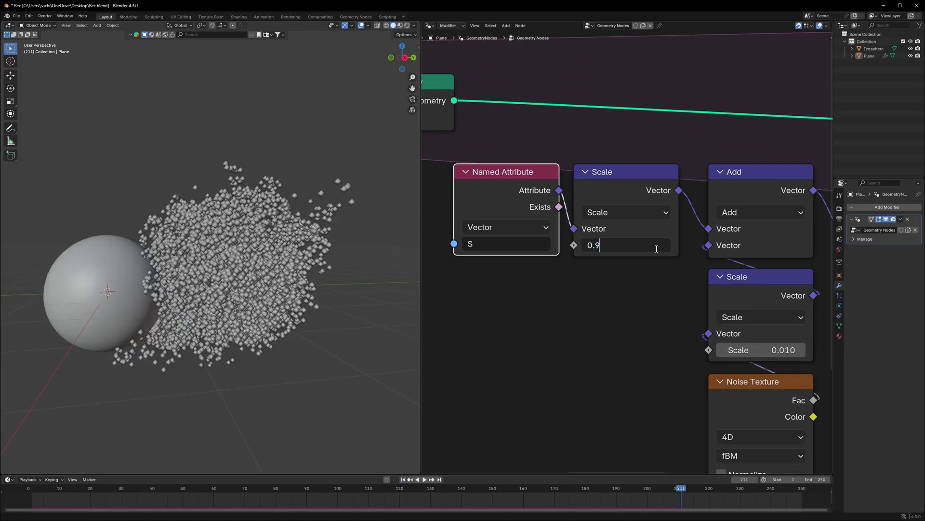
key("Return")
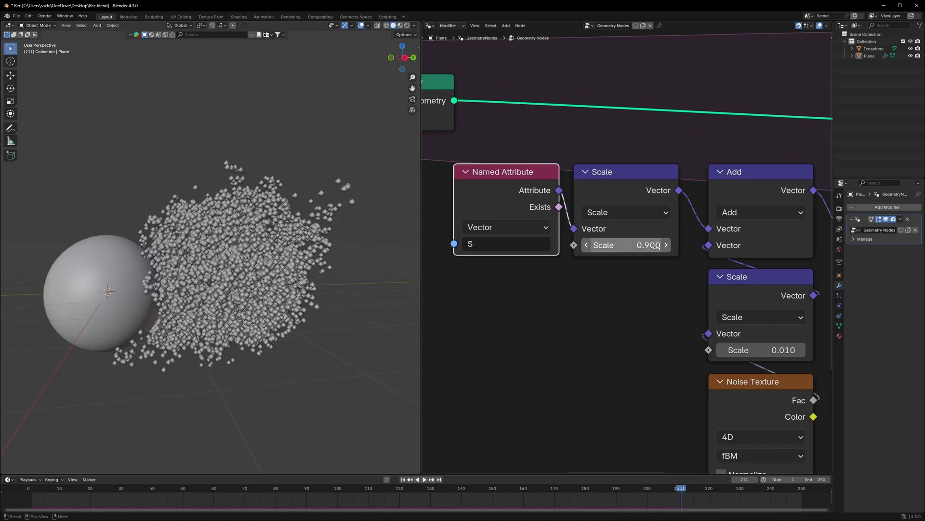
key("shift+Left")
key("space")
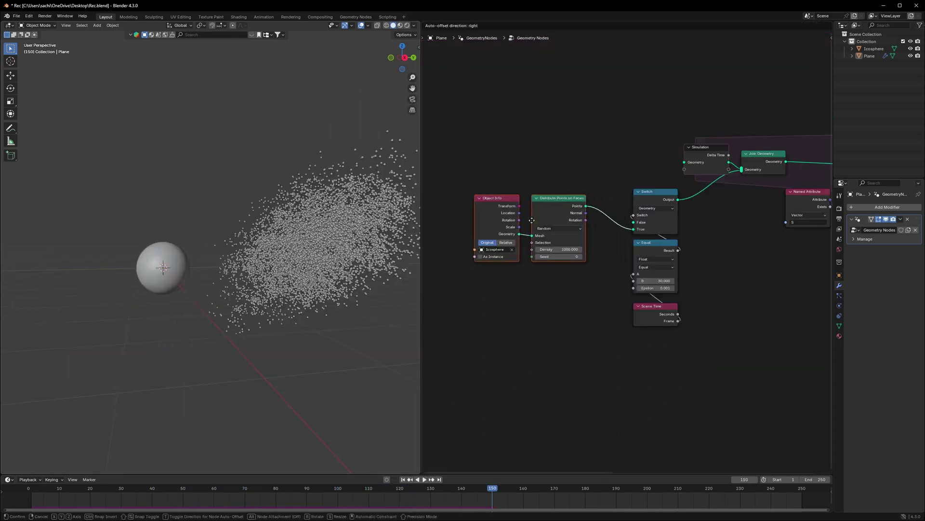
- Move the Object Info and Distribute Points on Faces nodes closer to the Switch node and replay the simulation
left_click(562, 222)
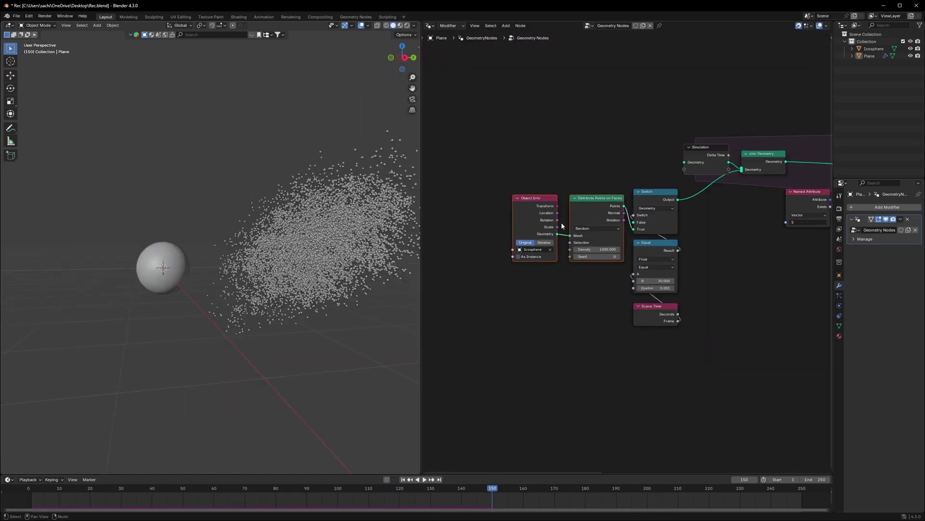
middle_click_drag(741, 258, 591, 259)
scroll(591, 259, "down", 3)
left_click(24, 489)
key("space")
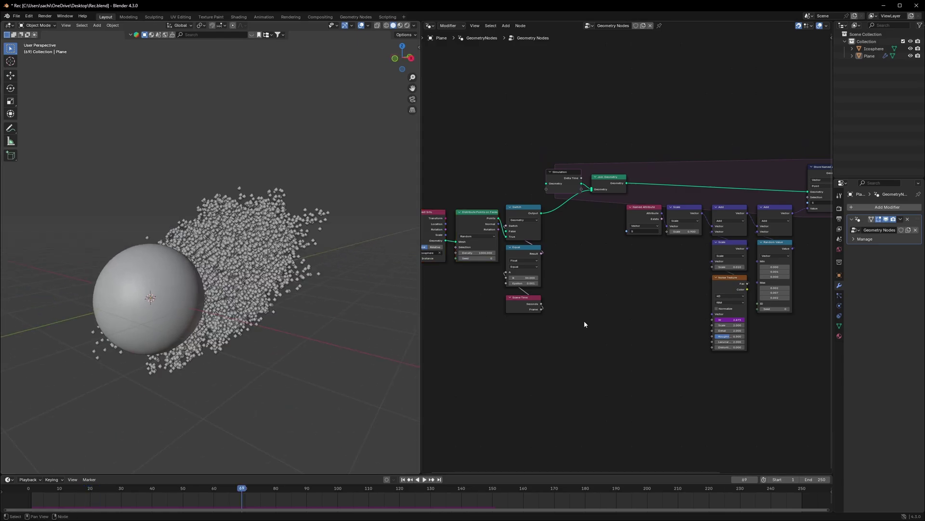
- Move Object Info and Distribute Points on Faces away from the Switch node, and insert a Store Named Attribute node before the Switch
scroll(584, 318, "up", 6)
middle_click_drag(545, 294, 756, 311)
scroll(626, 284, "up", 3)
middle_click_drag(572, 318, 617, 330)
left_click_drag(676, 166, 514, 232)
left_click_drag(677, 230, 565, 230)
left_click(644, 189)
key("shift+a")
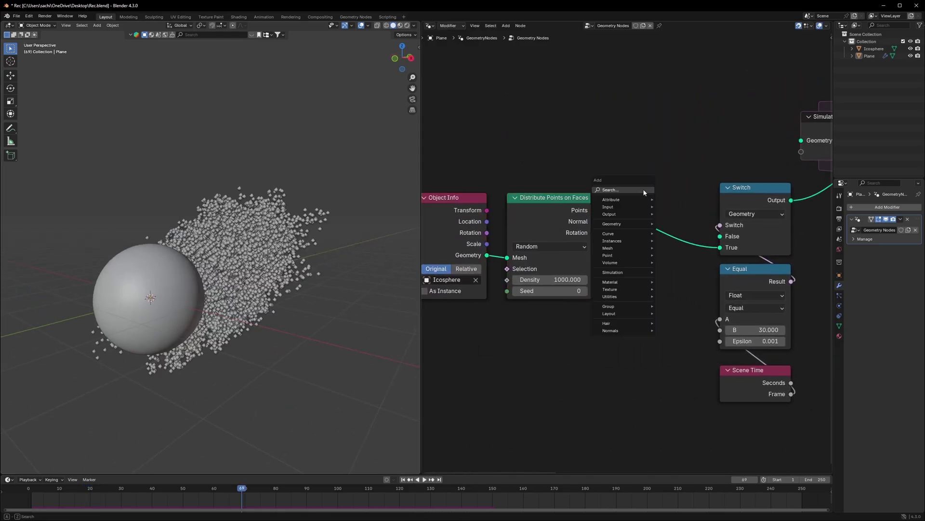
type("store")
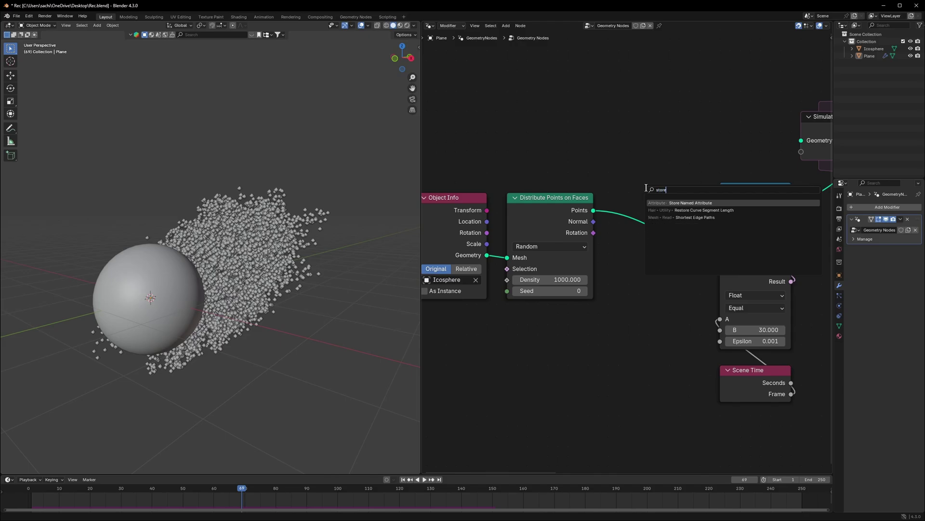
key("Return")
left_click(652, 251)
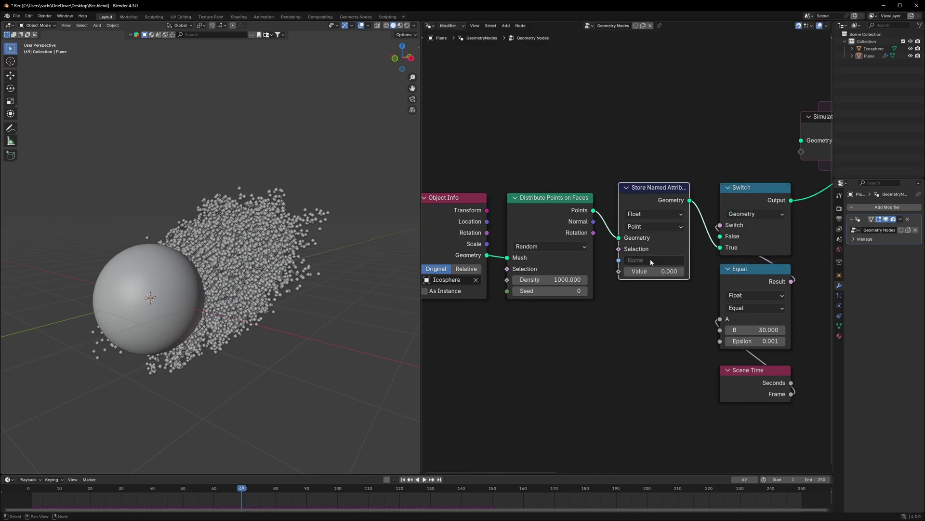
- Name the new Store Named Attribute node's attribute S, matching the one in the simulation zone
middle_click_drag(781, 241, 427, 261)
middle_click_drag(821, 241, 524, 232)
middle_click_drag(693, 209, 664, 220)
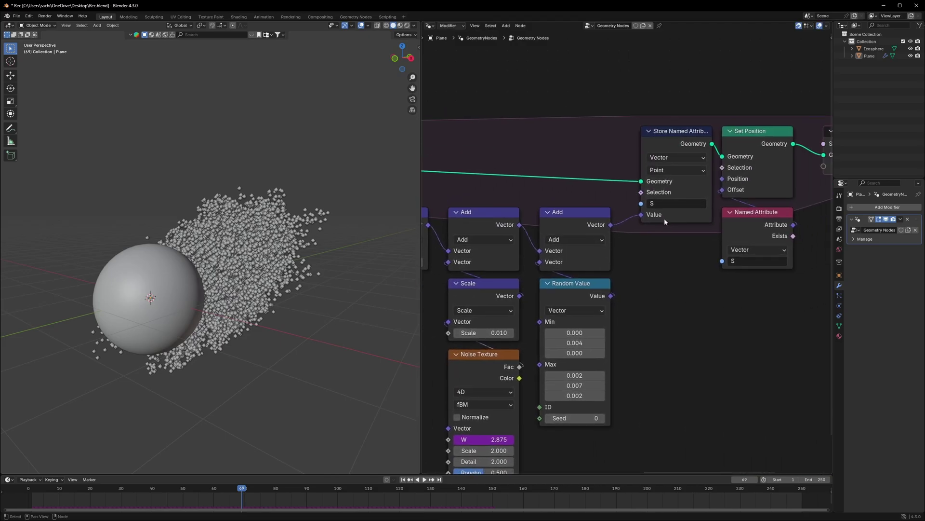
scroll(658, 203, "left", 8, "ctrl")
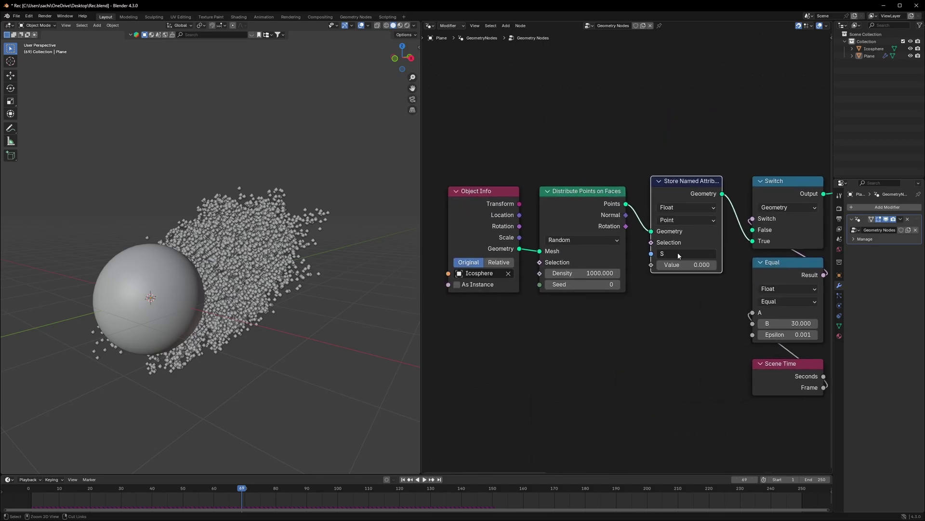
- Try linking the Normal output of Distribute Points on Faces to the Store Named Attribute node's Value
scroll(678, 252, "up", 3)
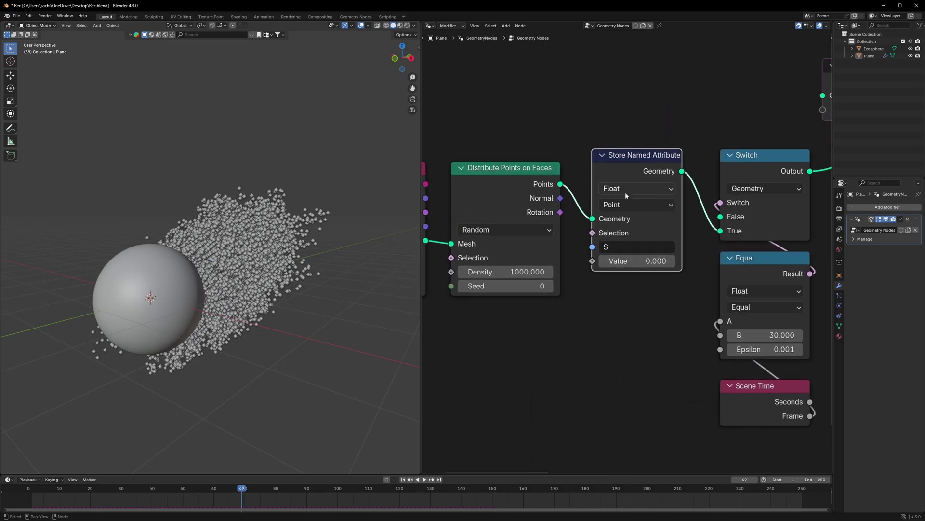
left_click_drag(560, 198, 571, 209)
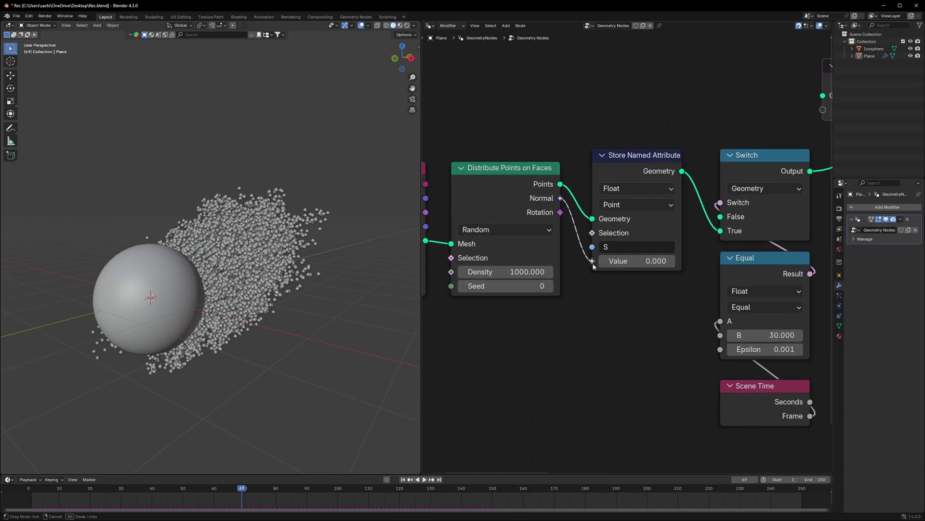
left_click_drag(594, 263, 570, 246)
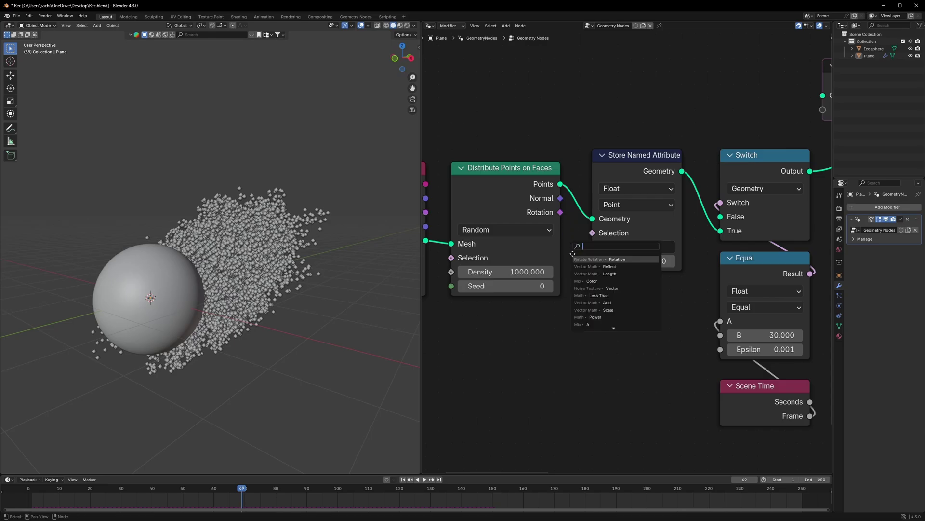
left_click(573, 258)
right_click(568, 274)
- Move Object Info aside and reinsert the Store Named Attribute node between Object Info and Distribute Points on Faces
middle_click_drag(579, 257, 764, 255)
scroll(674, 232, "down", 3)
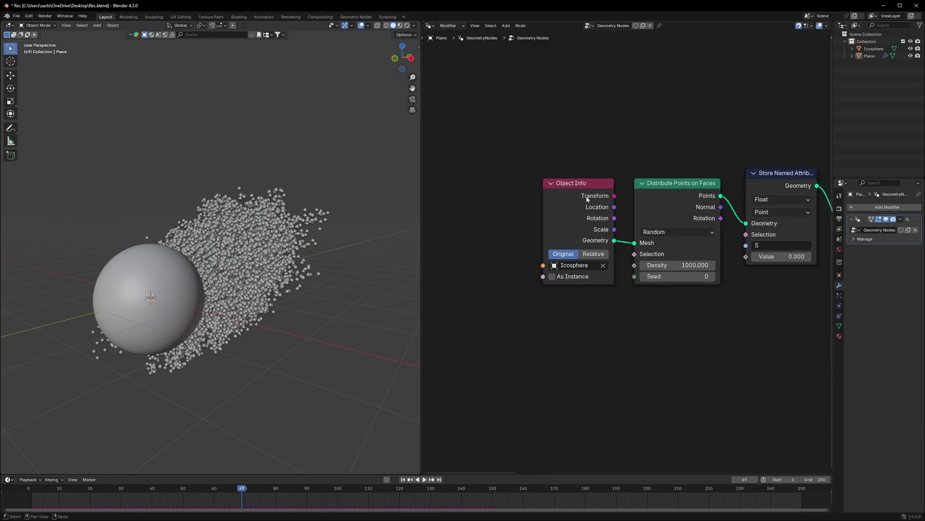
left_click_drag(587, 200, 485, 197)
left_click_drag(777, 180, 583, 222)
- Store a Vector attribute named Normal on the mesh, fed by an added Normal node linked to Value
key("shift+a")
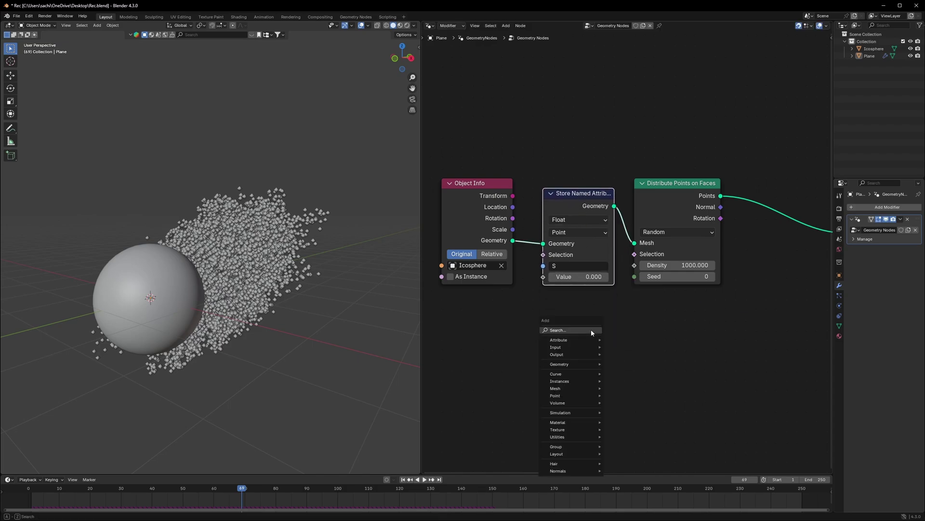
left_click(537, 264)
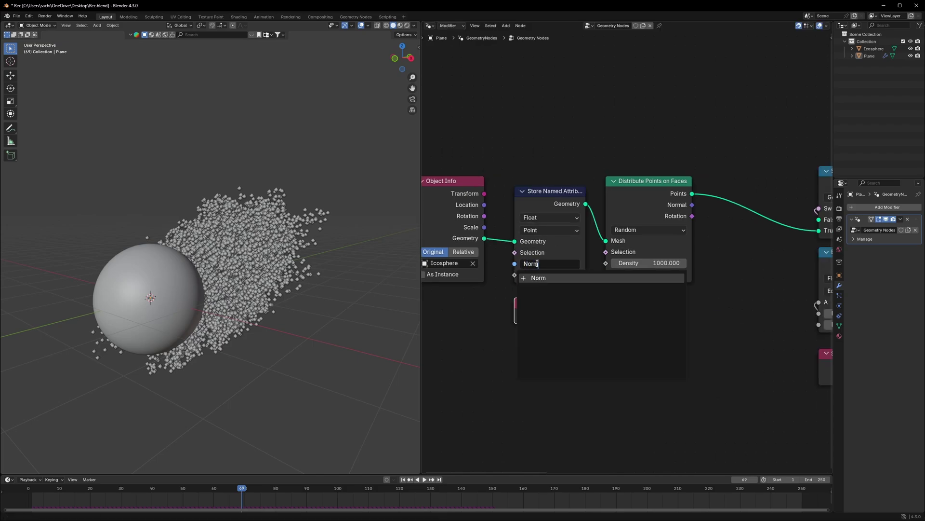
type("Normal")
key("Return")
left_click_drag(586, 316, 513, 281)
left_click(550, 217)
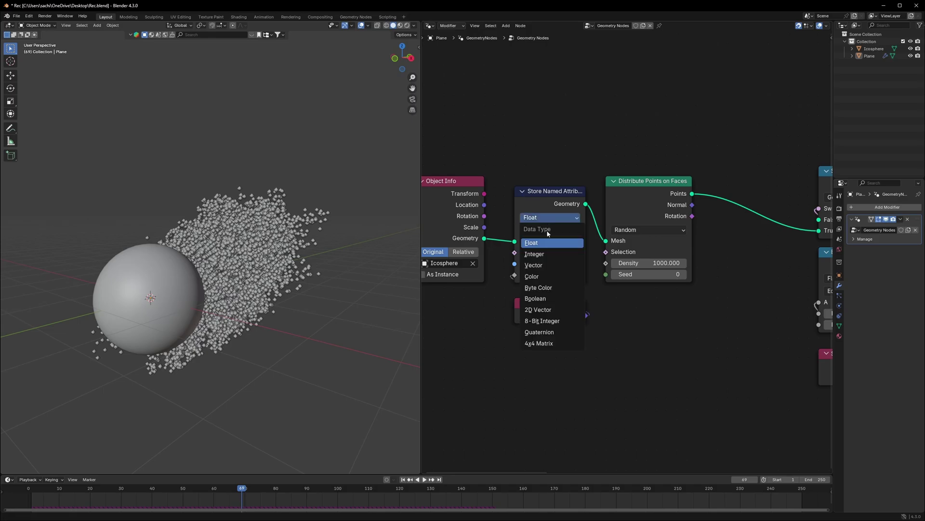
left_click(530, 268)
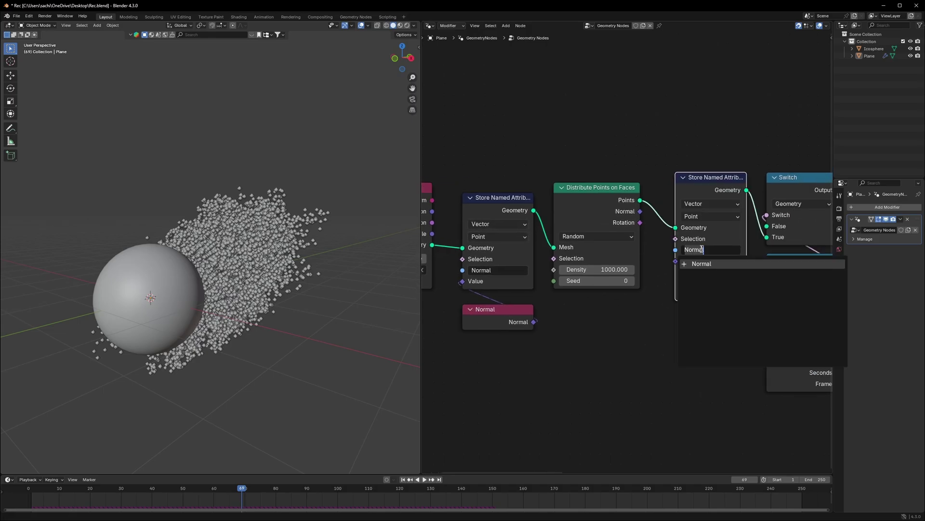
- Name the attribute S in the Store Named Attribute copy between Distribute Points on Faces and Switch
type("S")
key("Return")
middle_click_drag(670, 334, 567, 330)
scroll(566, 330, "up", 3)
scroll(518, 329, "down", 7)
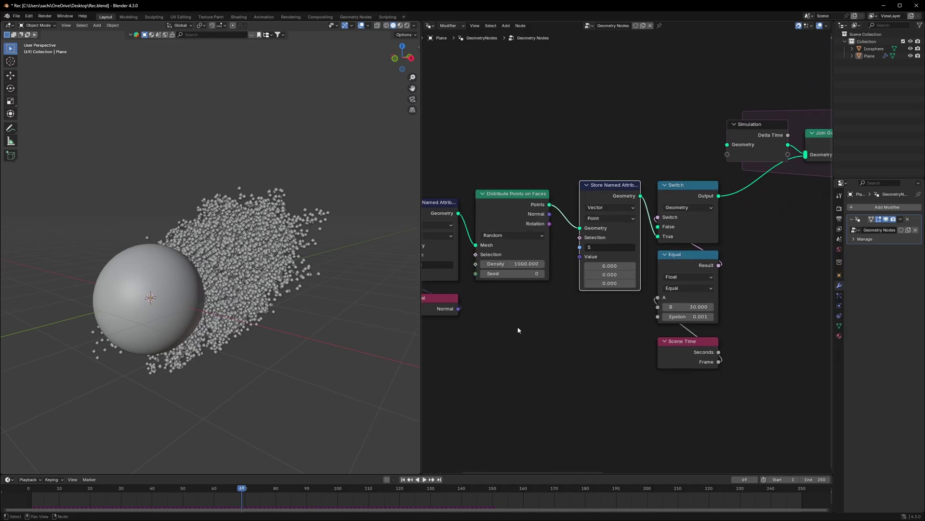
- Add a Named Attribute node below the Store Named Attribute node that stores S
scroll(518, 308, "up", 4)
key("shift+a")
left_click(571, 319)
type("named")
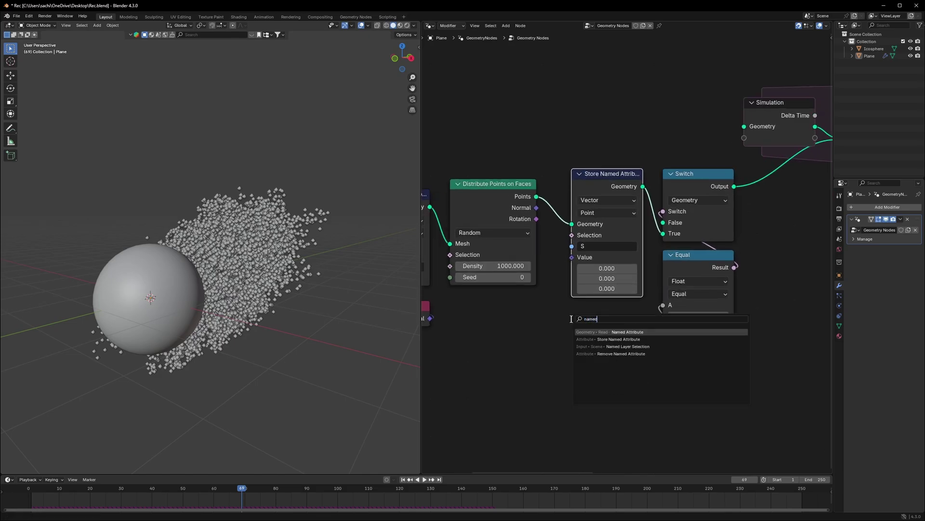
key("Return")
left_click(572, 322)
scroll(541, 309, "left", 3, "ctrl")
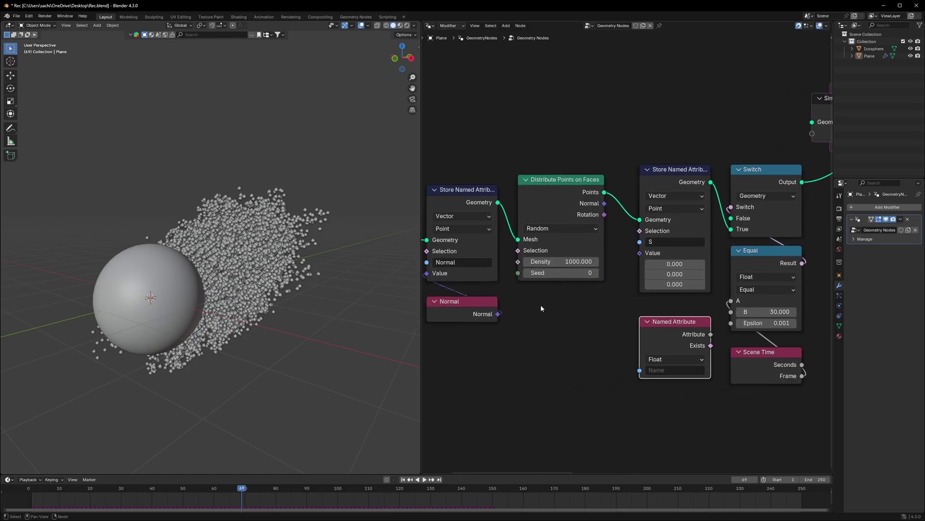
- Make the Named Attribute node read the Normal attribute as a Vector, link it to the S store's Value, and place it below
key("ctrl+c")
key("ctrl+v")
middle_click_drag(469, 233, 536, 246)
scroll(541, 236, "up", 3)
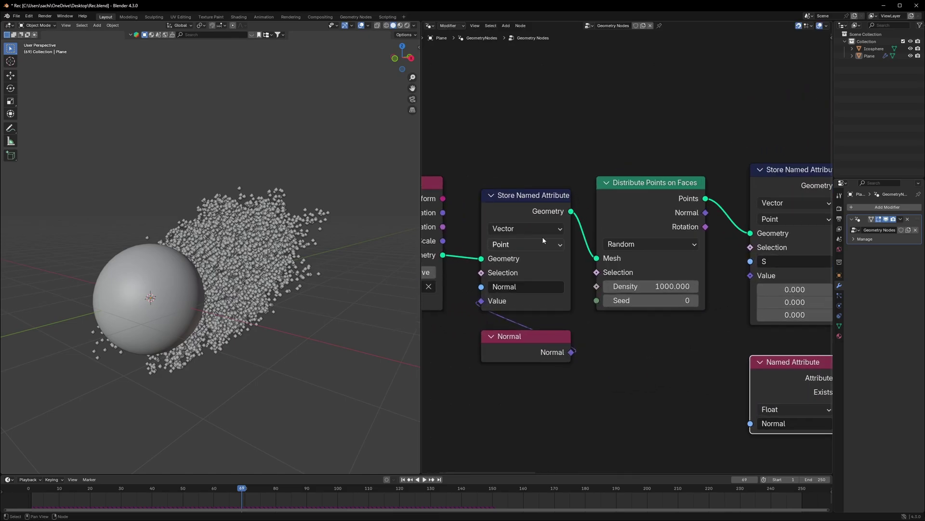
scroll(595, 320, "right", 5, "ctrl")
left_click(628, 365)
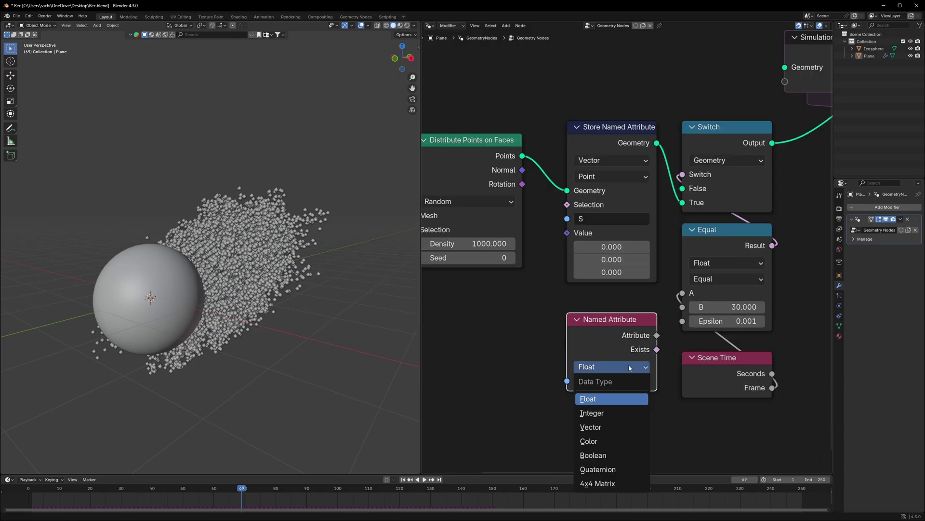
left_click(607, 427)
left_click_drag(657, 335, 566, 234)
left_click_drag(603, 334, 603, 270)
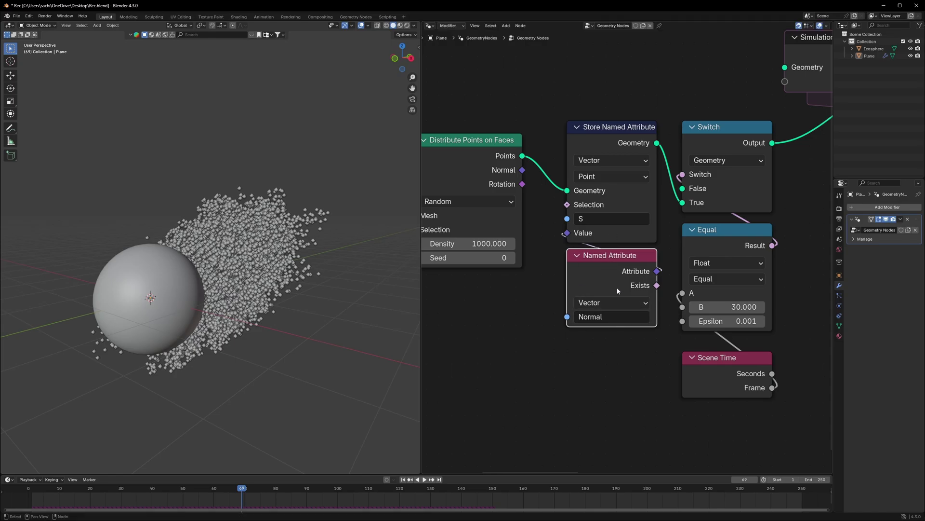
- Play the simulation from the start to check the particle motion with the surface normals as initial velocity
scroll(619, 288, "down", 6)
middle_click_drag(675, 271, 651, 233)
scroll(655, 239, "down", 4)
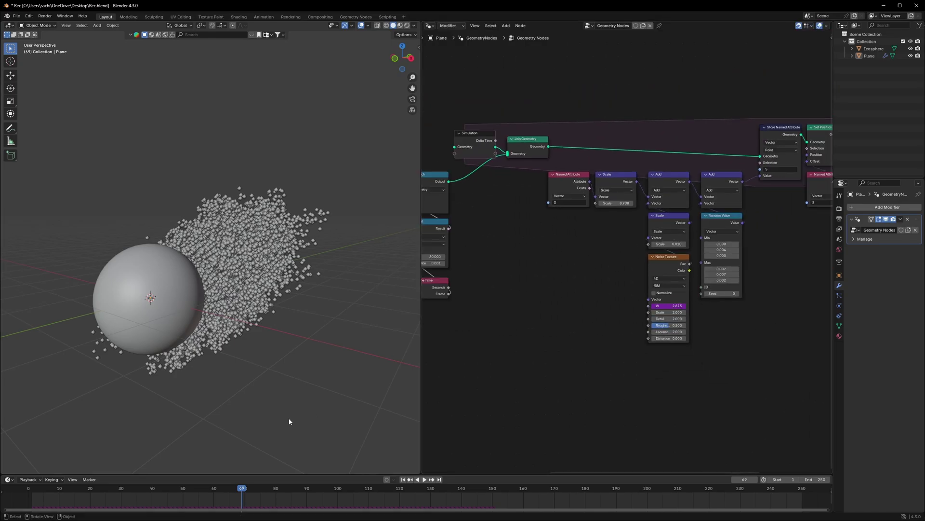
key("shift+Left")
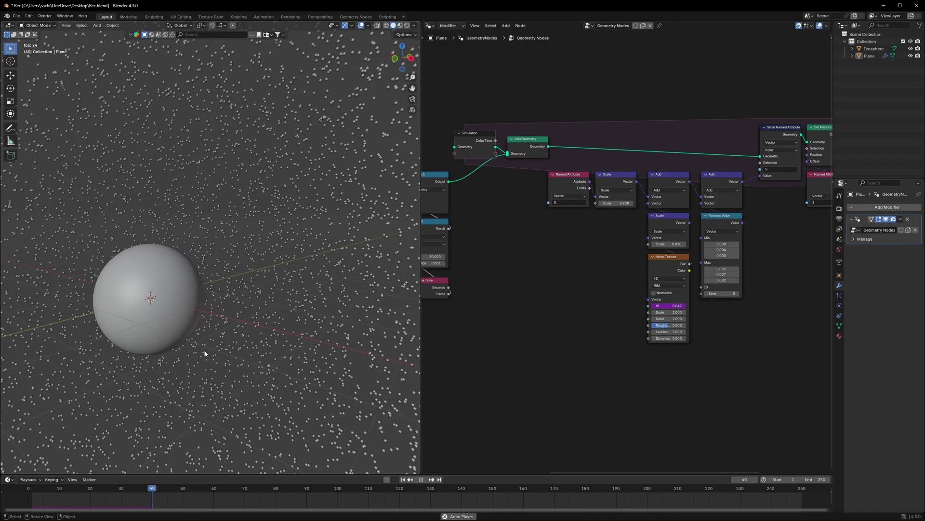
key("space")
- Move the Normal Named Attribute node down to leave space beneath the S Store Named Attribute node
middle_click_drag(458, 288, 626, 312)
scroll(621, 311, "up", 6)
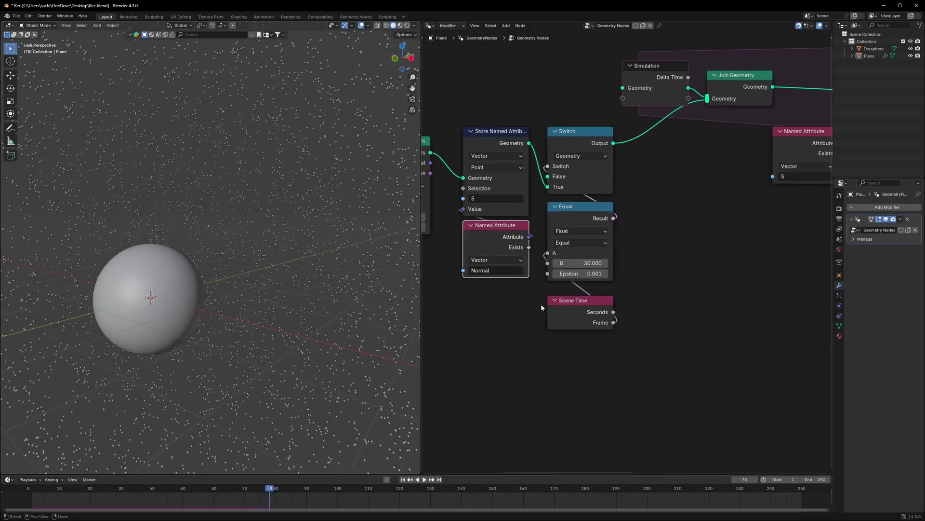
middle_click_drag(512, 296, 622, 289)
scroll(624, 255, "down", 3)
left_click_drag(609, 237, 607, 291)
left_click(607, 291)
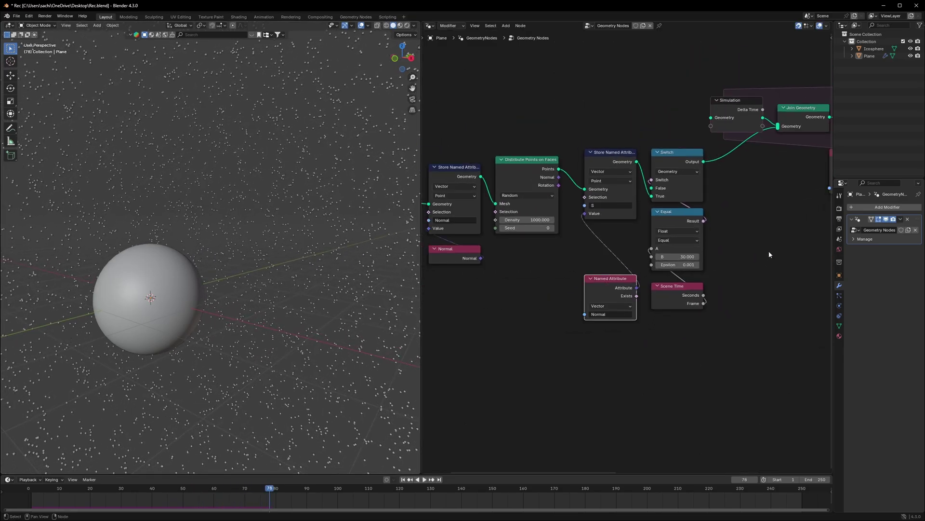
middle_click_drag(768, 251, 566, 257)
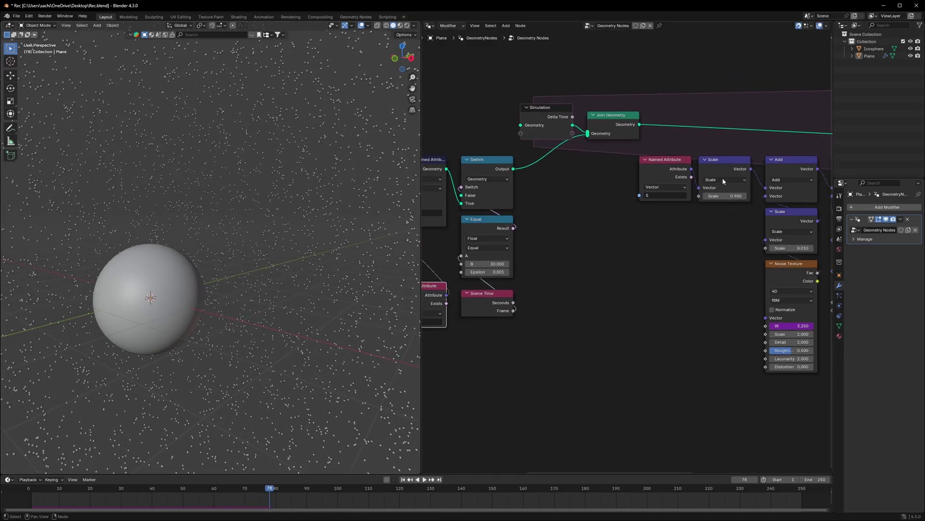
key("shift+d")
left_click(577, 252)
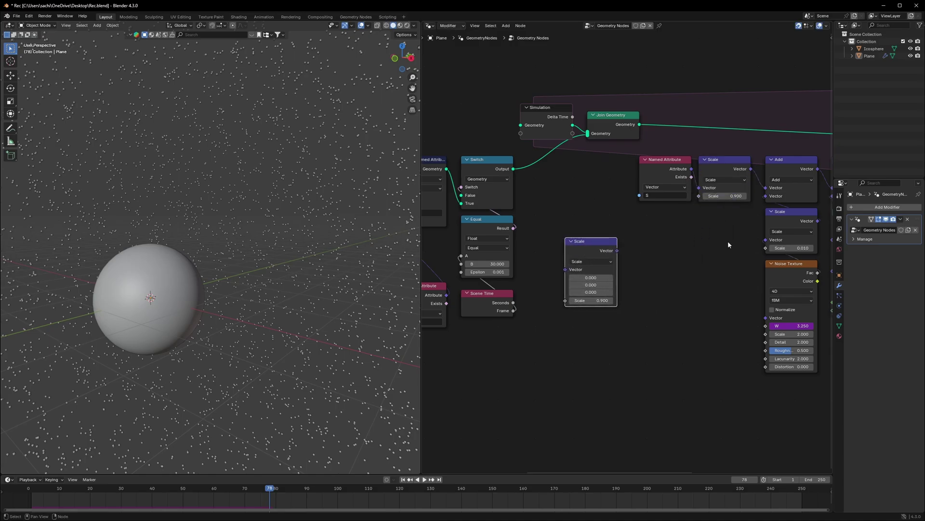
key("x")
- Duplicate the 0.010 Scale node and insert it between the Normal Named Attribute and the S Store Named Attribute
left_click(785, 216)
key("shift+d")
left_click(563, 233)
middle_click_drag(545, 238, 699, 235)
scroll(699, 235, "up", 3)
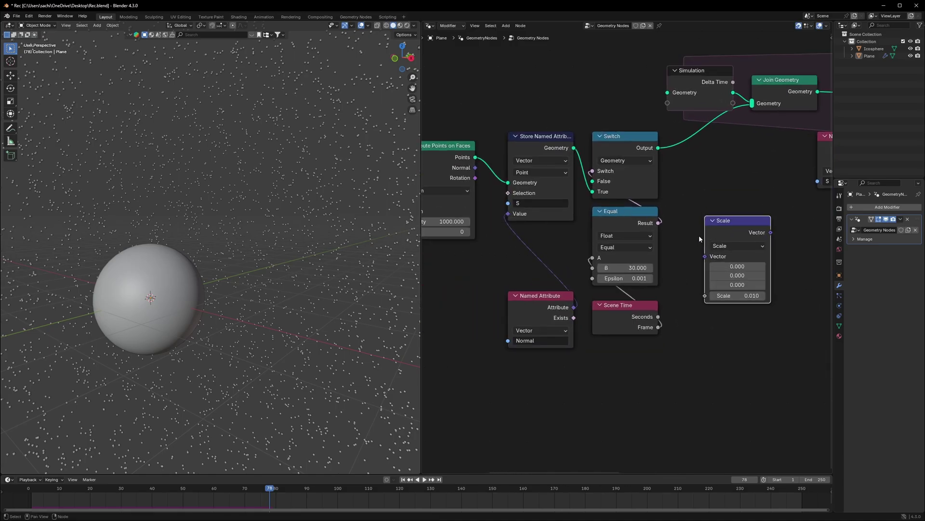
scroll(699, 238, "up", 1)
key("g")
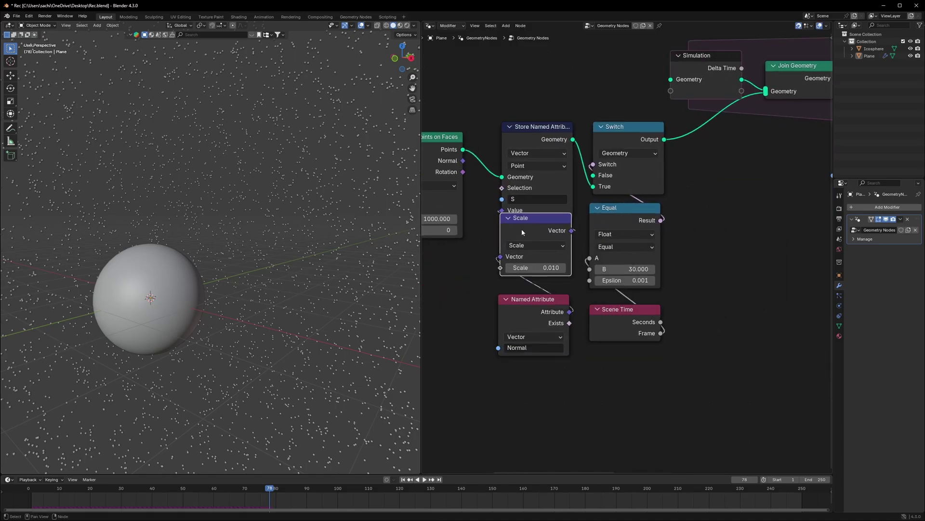
left_click(527, 240)
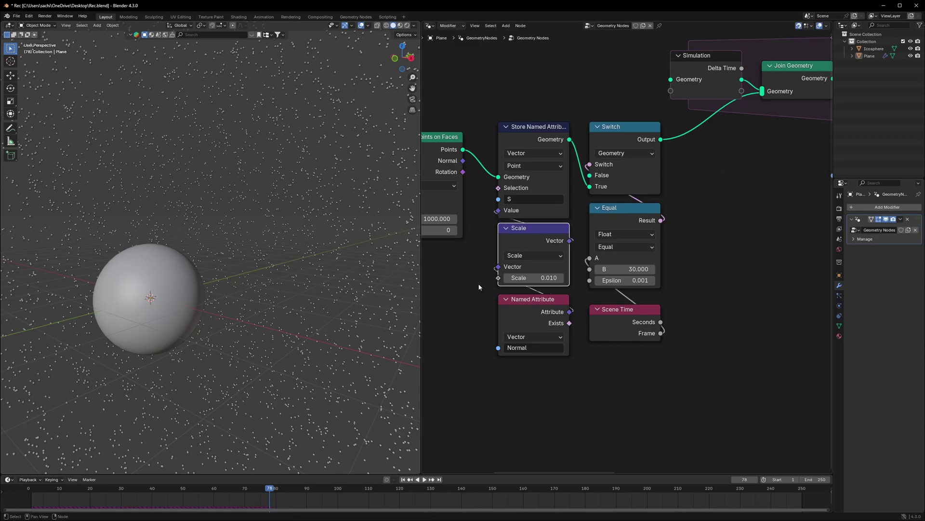
- Replay the simulation from the start to check the effect of the scaled normal velocity
left_click(28, 483)
key("space")
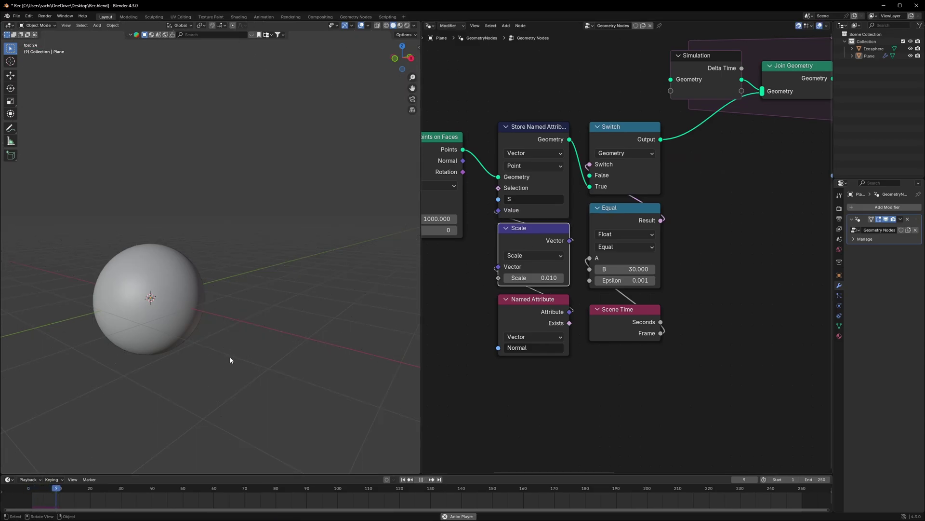
key("space")
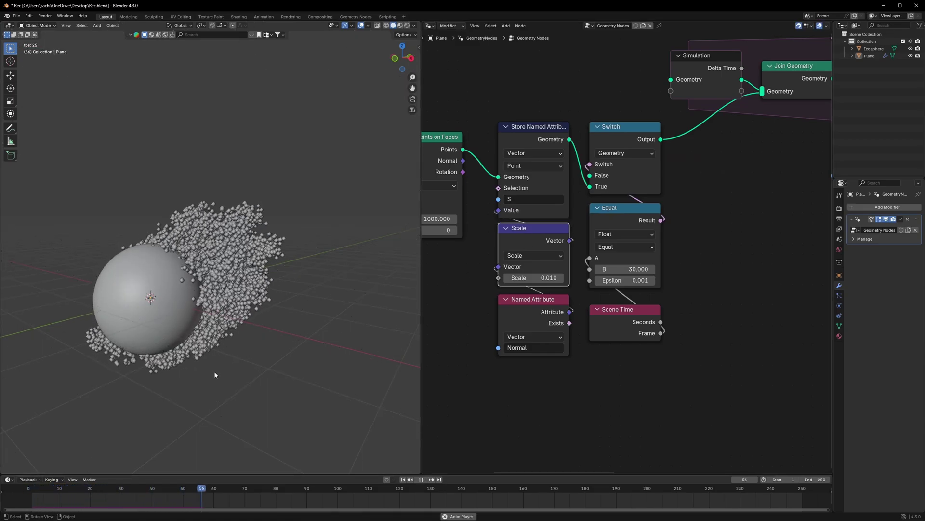
- Set the normal velocity's Scale to 0.1 and replay the simulation from the start
scroll(622, 253, "up", 2)
left_click(519, 283)
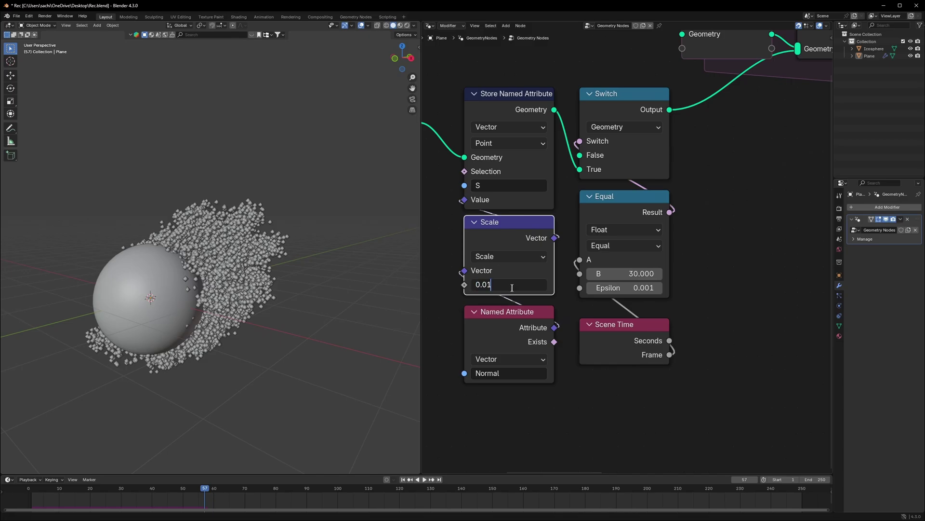
key("Return")
key("shift+Left")
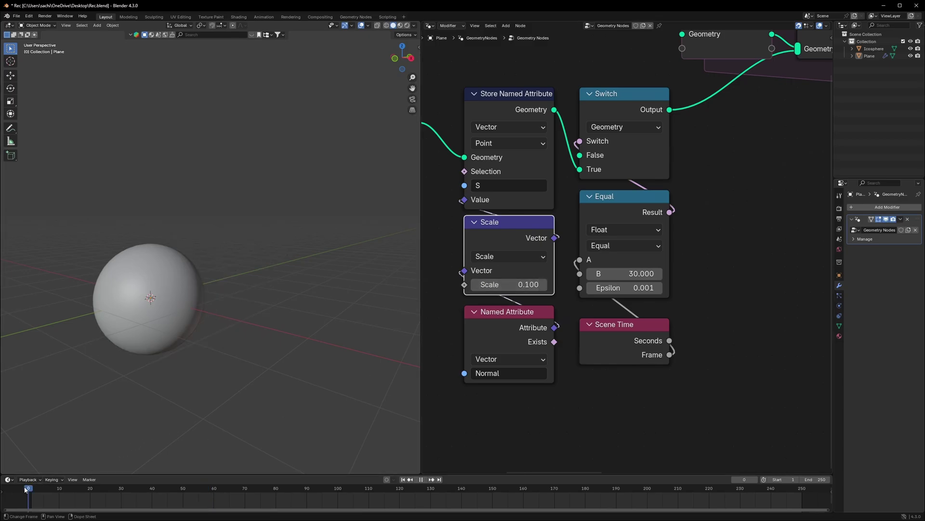
key("space")
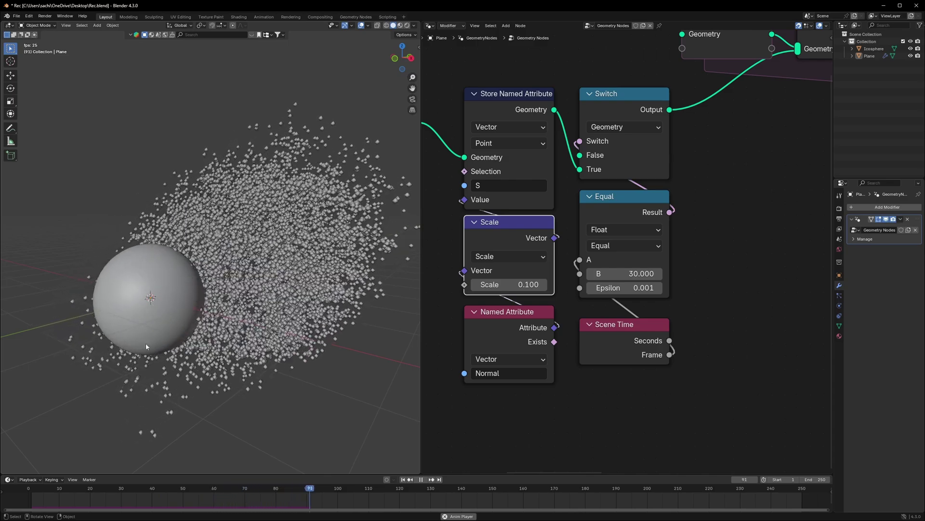
- Set the normal velocity's Scale to 0.15 and replay the simulation from the start
double_click(522, 286)
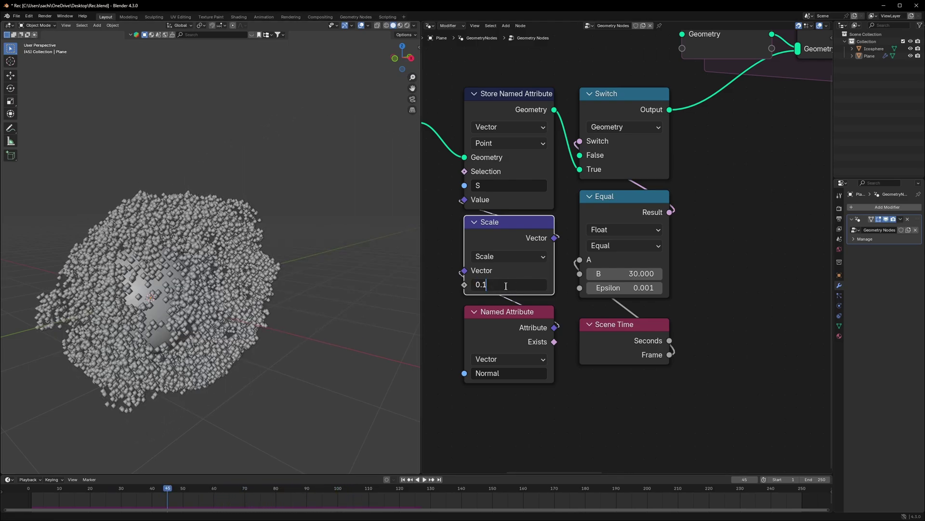
type("5")
key("Return")
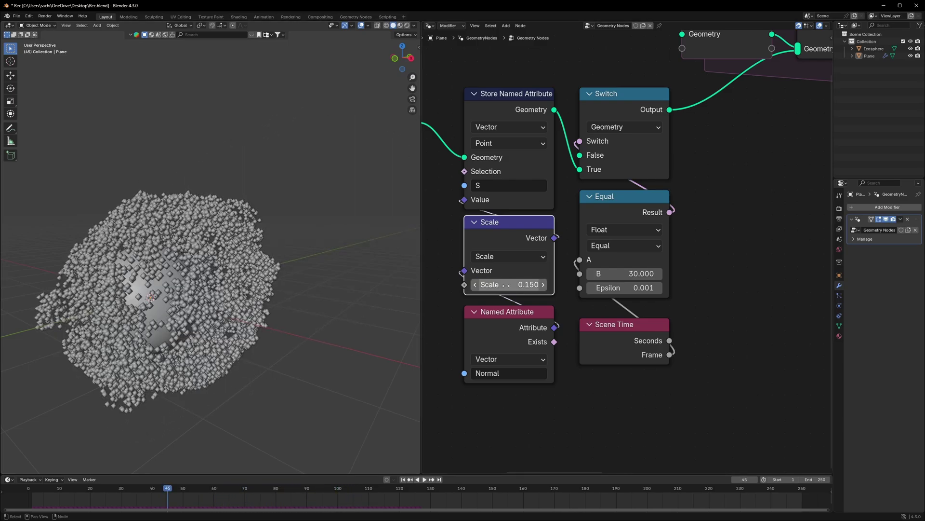
left_click(30, 492)
key("space")
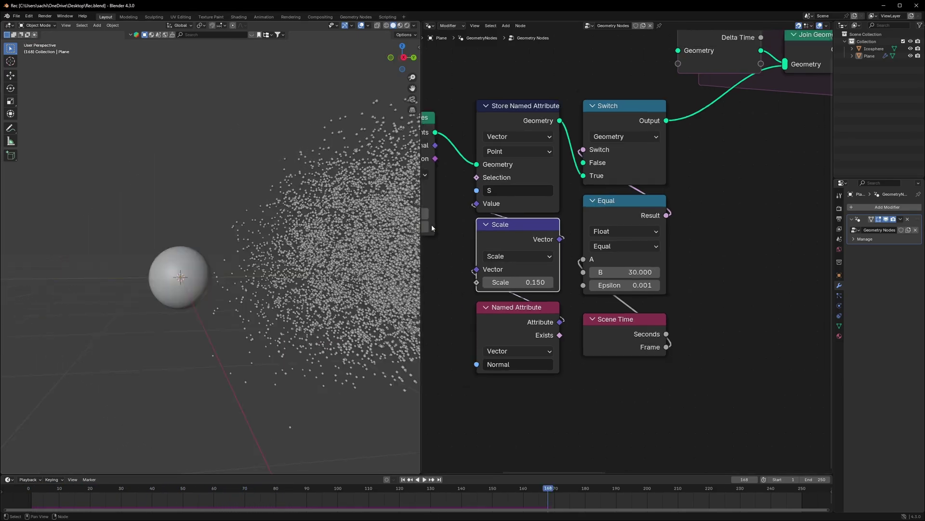
- Increase the Density of the Distribute Points on Faces node
middle_click_drag(434, 236, 622, 236)
scroll(622, 236, "up", 1)
double_click(619, 235)
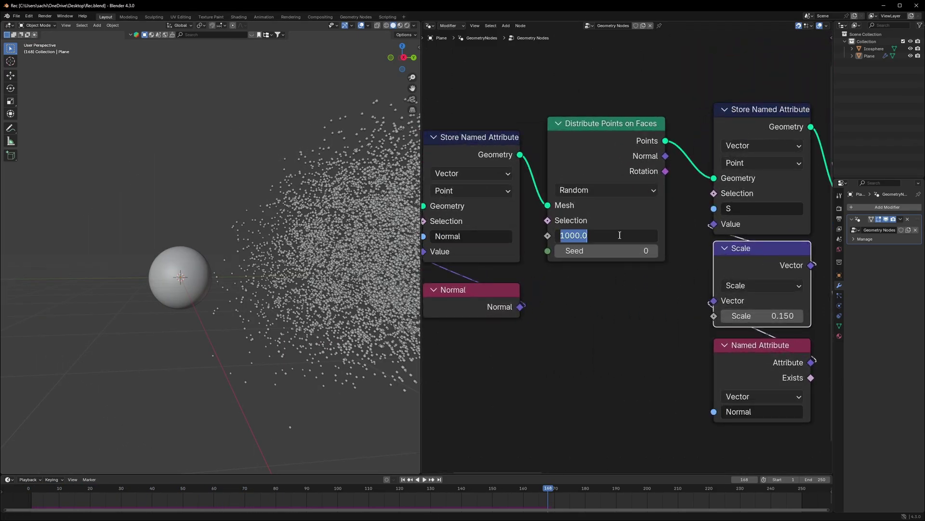
type("15")
key("Return")
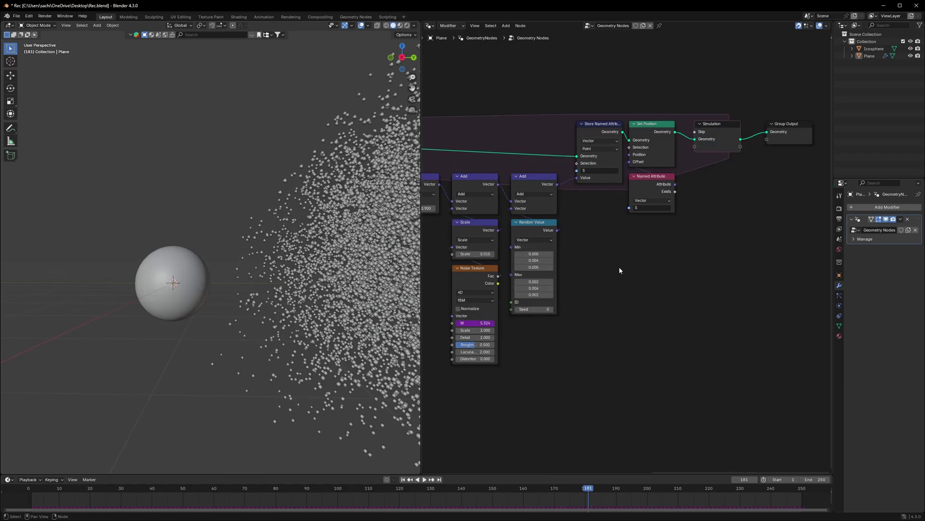
- Move the final Store Named Attribute, Set Position, Named Attribute, simulation output and Group Output nodes right, away from the last Add node
scroll(695, 268, "down", 1)
left_click_drag(706, 101, 514, 227)
key("g")
left_click(653, 226)
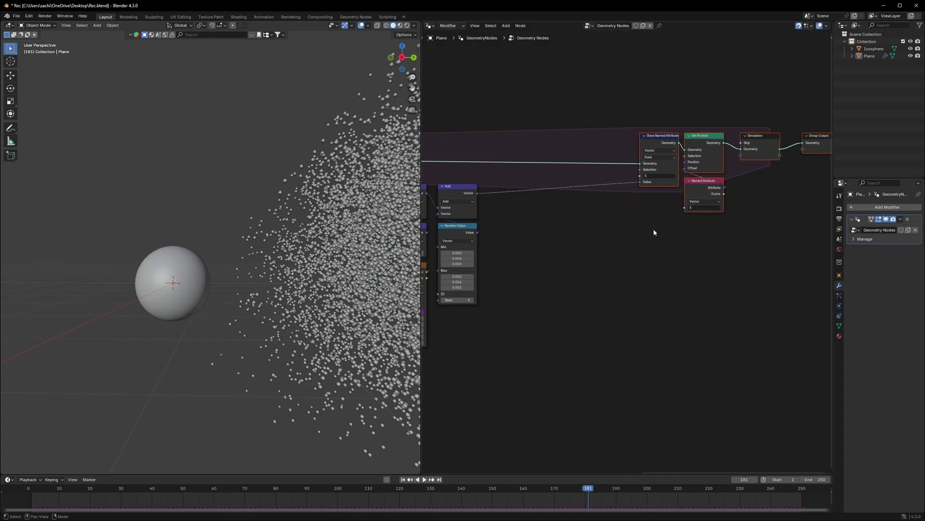
left_click(654, 229)
scroll(552, 279, "up", 2)
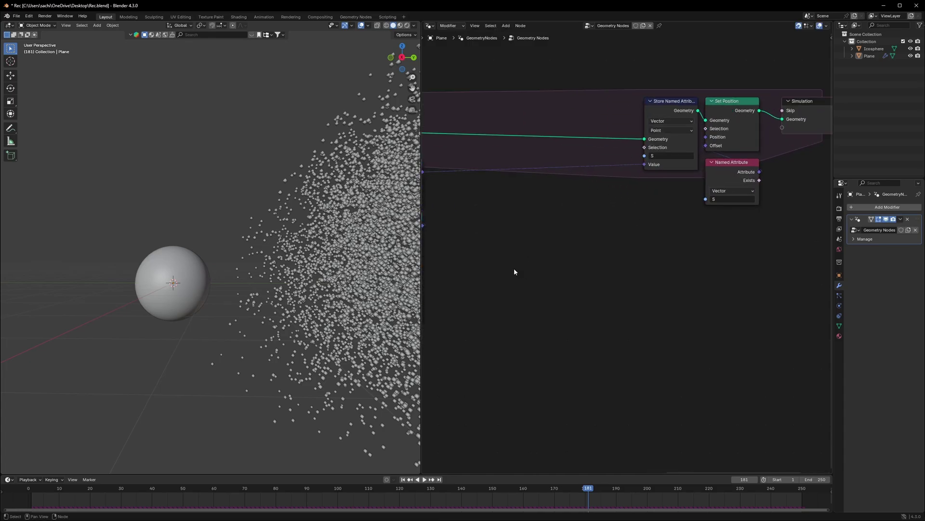
- Replay the simulation with the increased density and examine the particles around the sphere from different angles
left_click(28, 491)
key("space")
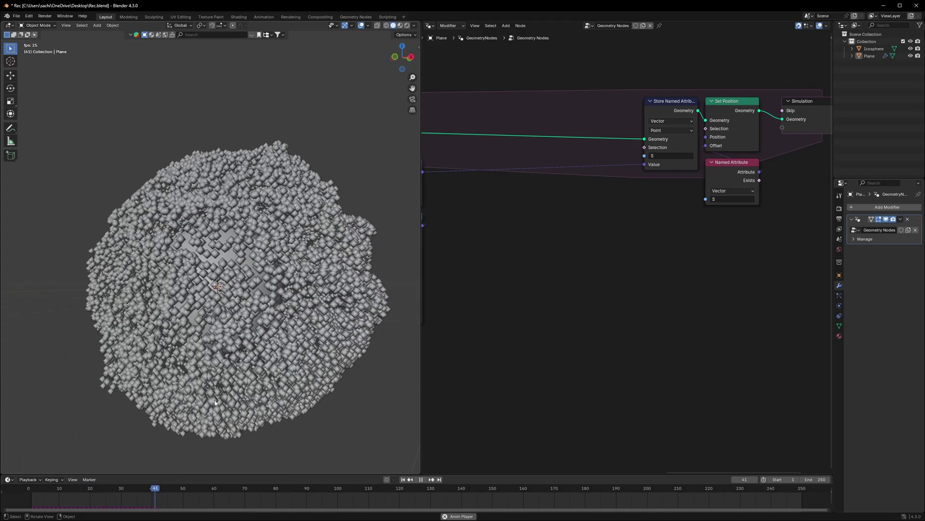
key("space")
scroll(193, 398, "up", 1)
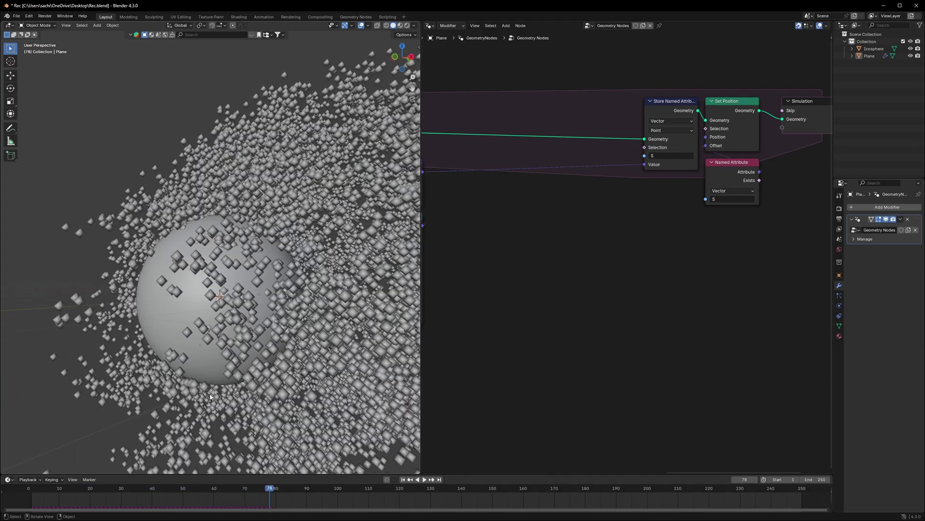
middle_click_drag(189, 396, 222, 410)
key("space")
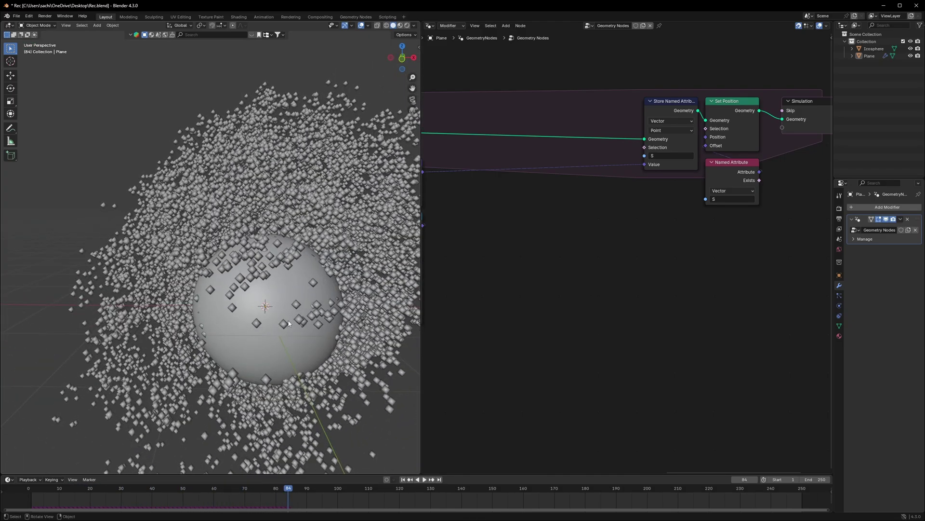
- Add a Raycast node in the space between Random Value and the final Store Named Attribute node
scroll(289, 323, "up", 8)
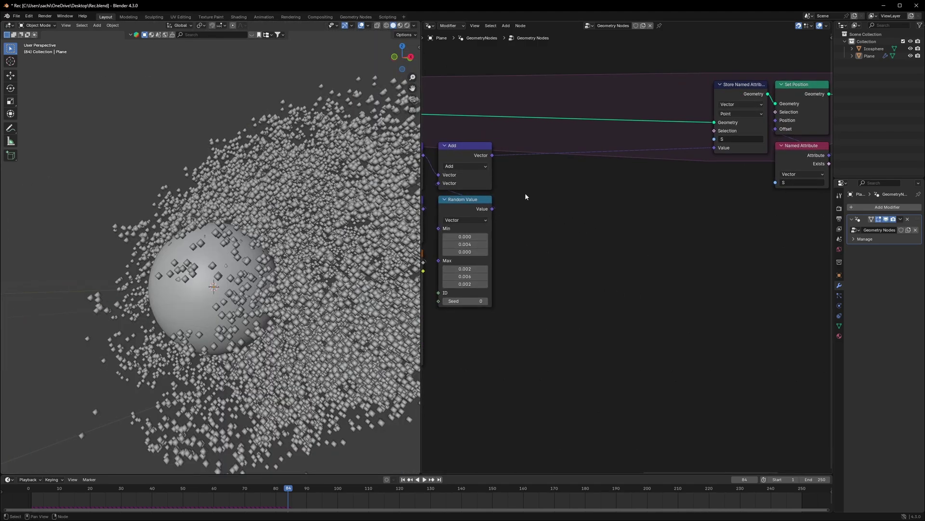
key("shift+a")
type("ra")
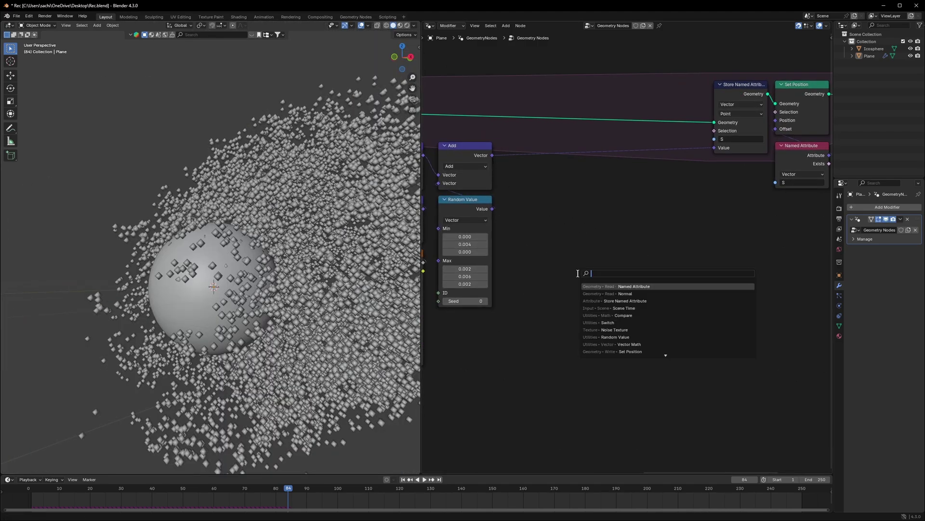
type("y")
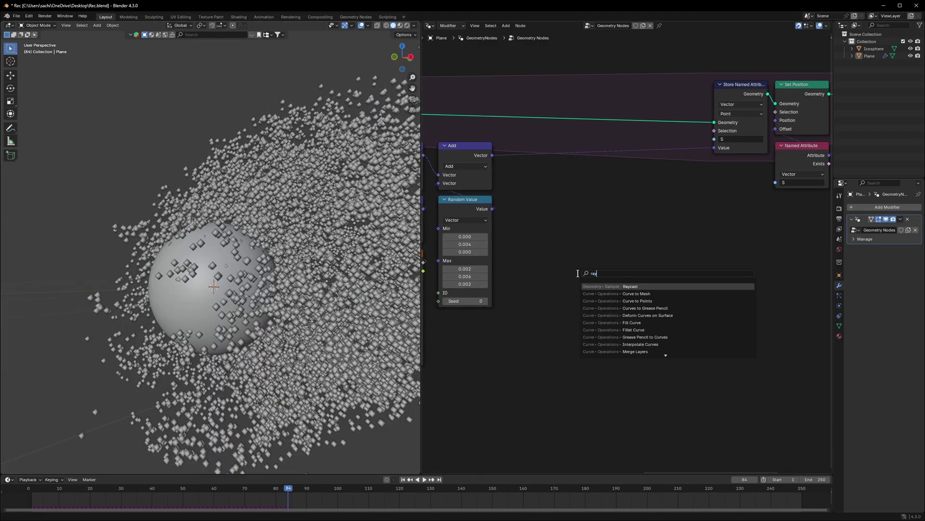
key("Return")
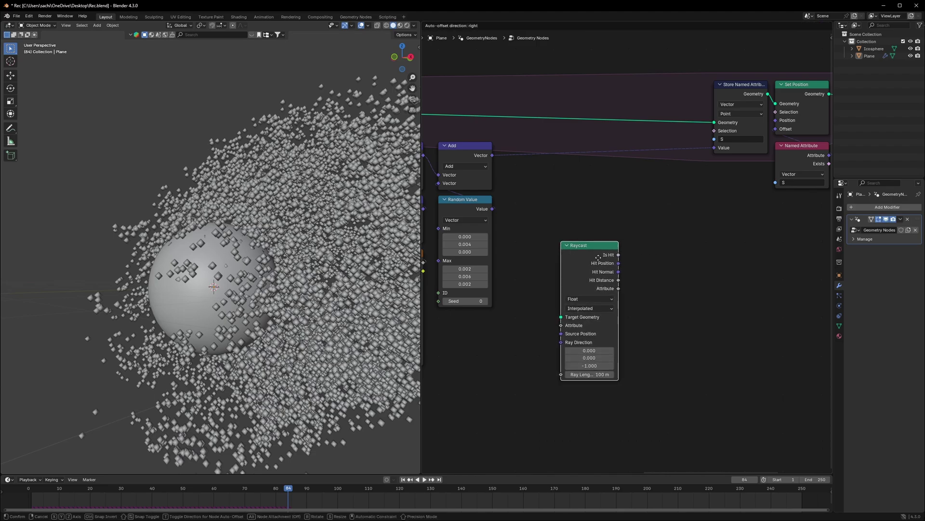
left_click(593, 272)
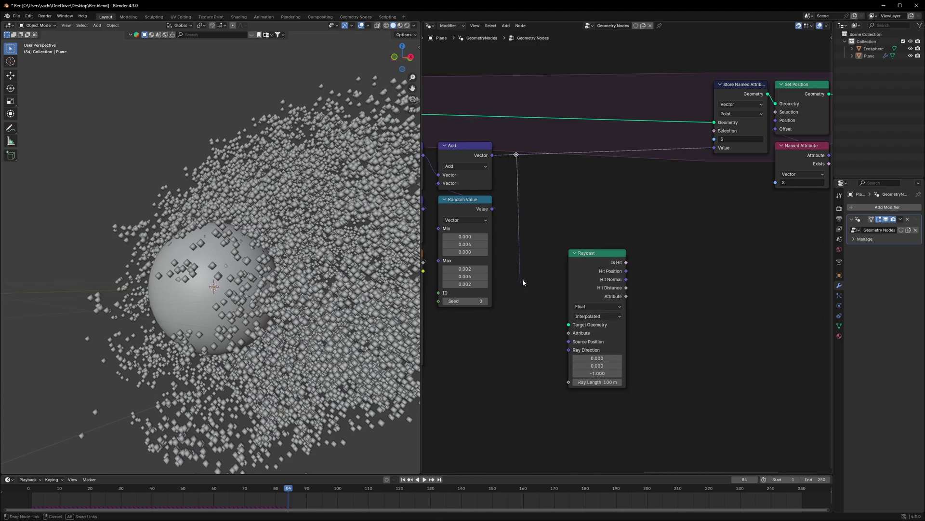
- Route the last Add node's Vector output through reroute points into the Raycast's Ray Direction
left_click_drag(523, 281, 568, 352)
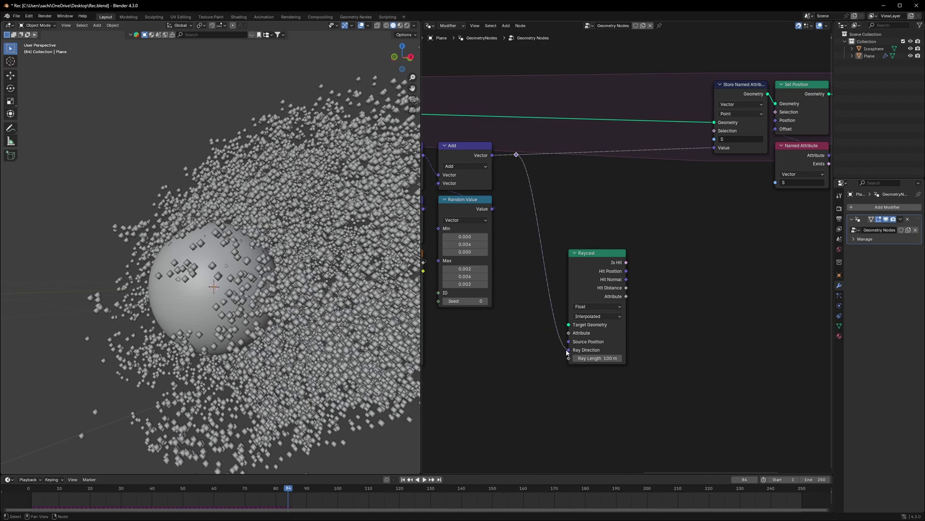
right_click_drag(564, 280, 535, 315, "shift")
key("shift+a")
left_click(529, 335)
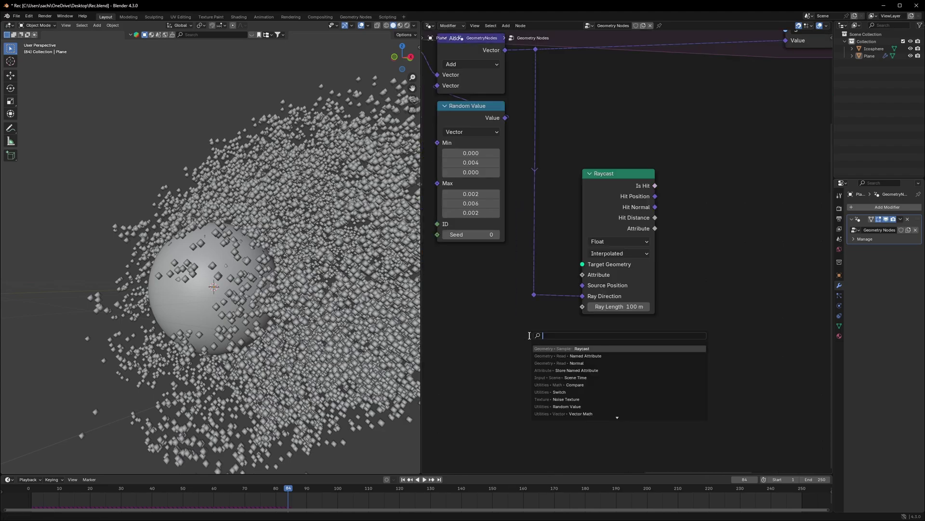
key("Escape")
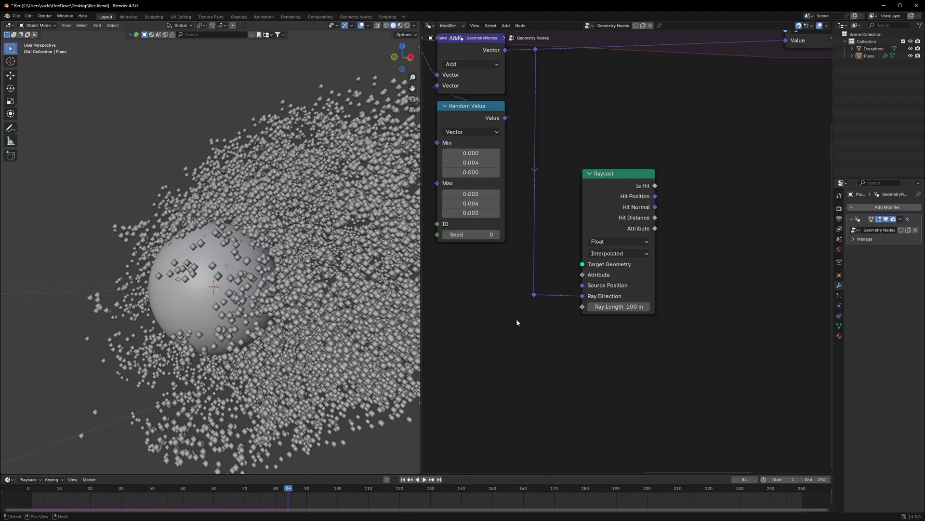
- Add a Vector Math Length node below the Raycast, feed it from the ray-direction reroute, and connect its Value to Ray Length
left_click(534, 295)
key("shift+a")
type("len")
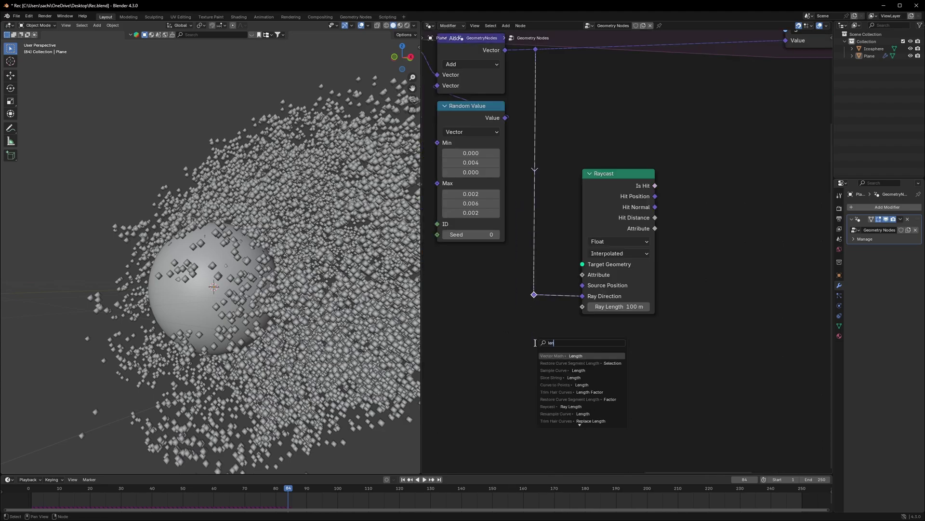
key("Return")
left_click(621, 332)
left_click_drag(651, 340, 583, 306)
scroll(593, 309, "up", 2)
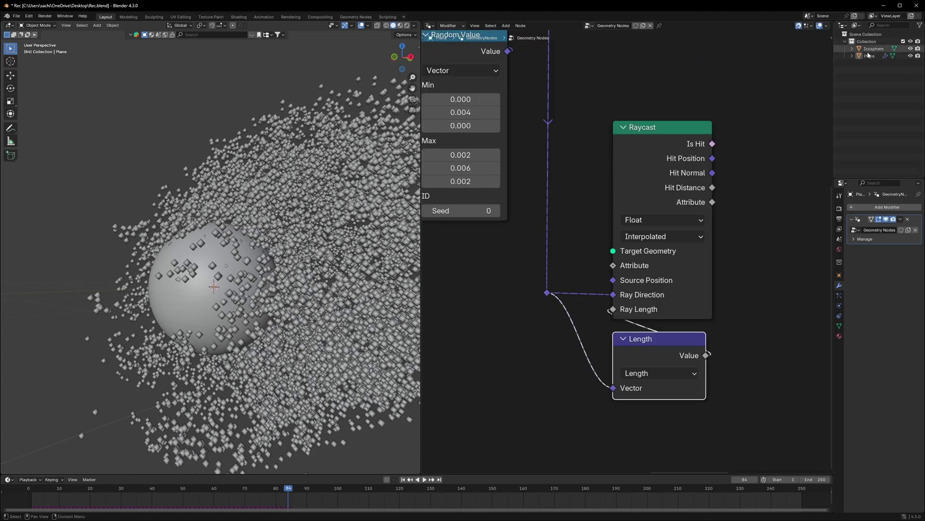
left_click_drag(865, 50, 461, 292)
left_click(512, 385)
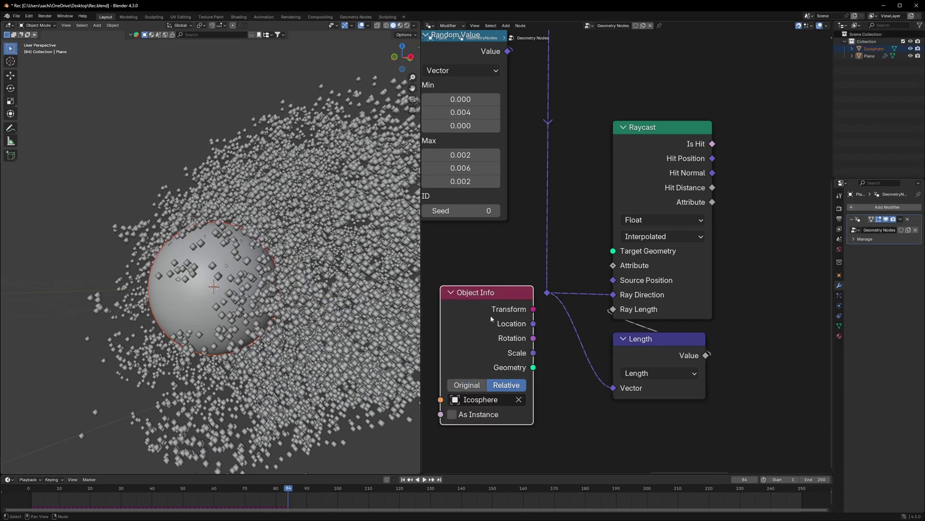
key("x")
- Search the asset library for "monkey golf" with free assets listed first, and bring the BC Golf Ball into the scene
scroll(168, 280, "down", 2)
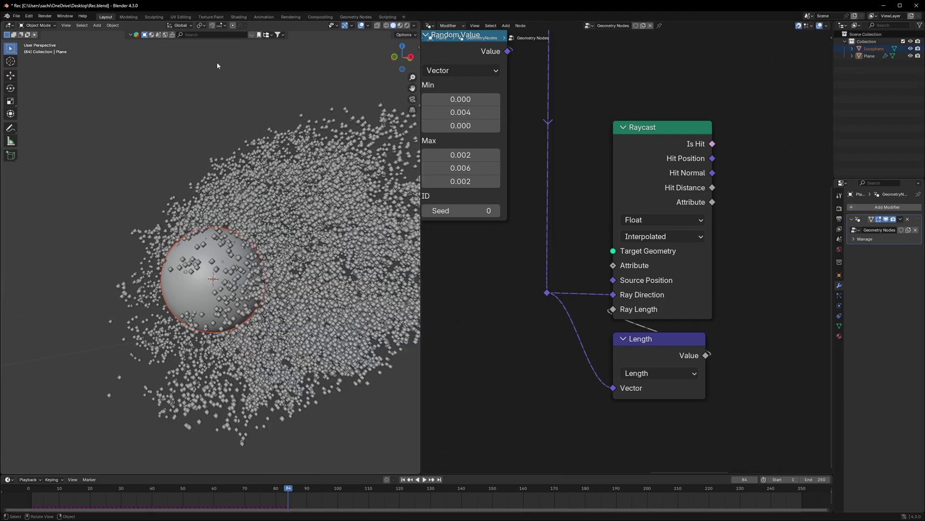
left_click(208, 35)
type("monkey")
key("Return")
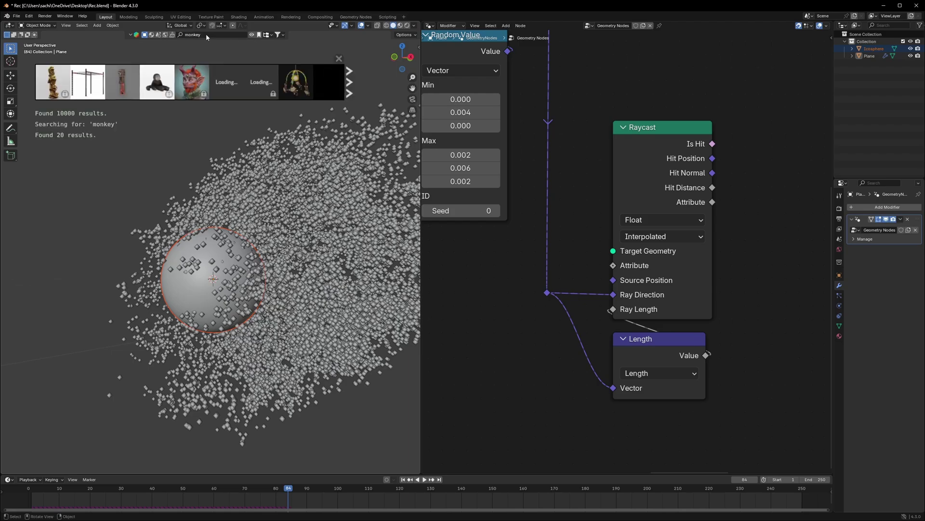
left_click(279, 35)
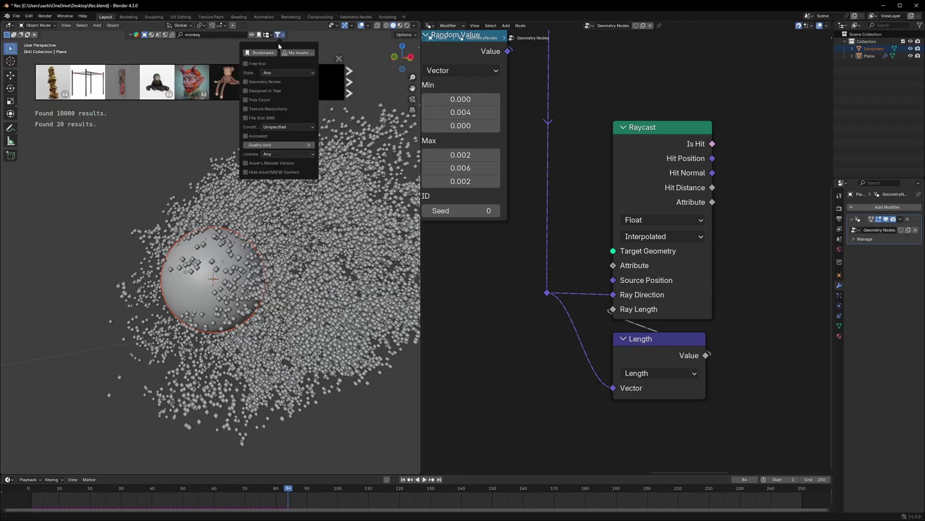
left_click(251, 63)
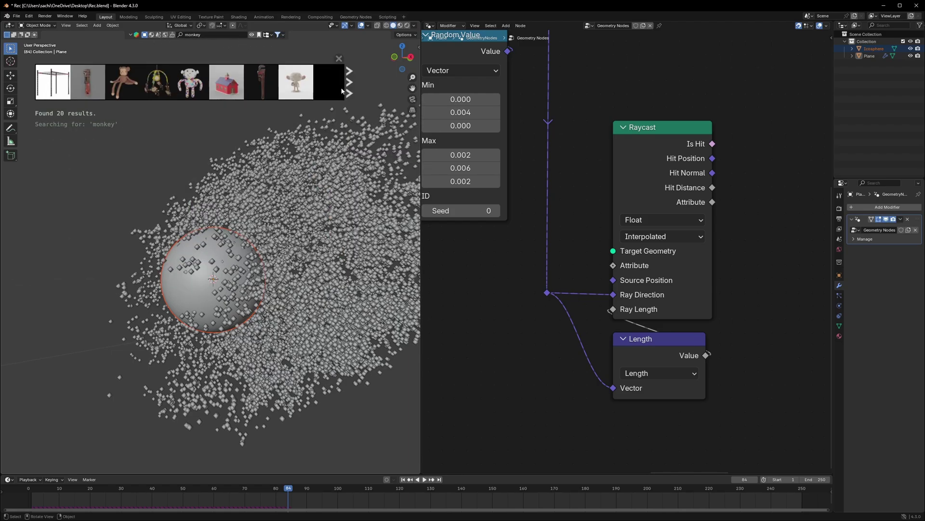
left_click(349, 82)
left_click(212, 35)
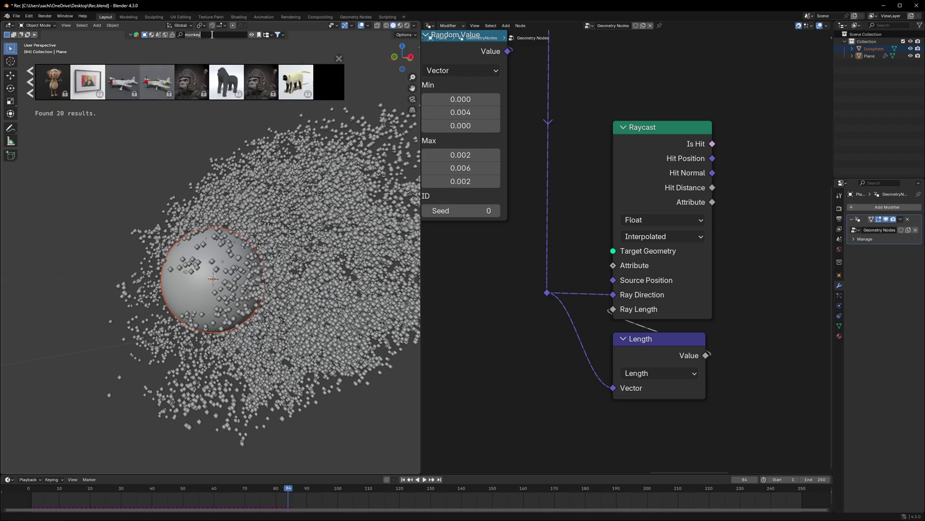
key("Return")
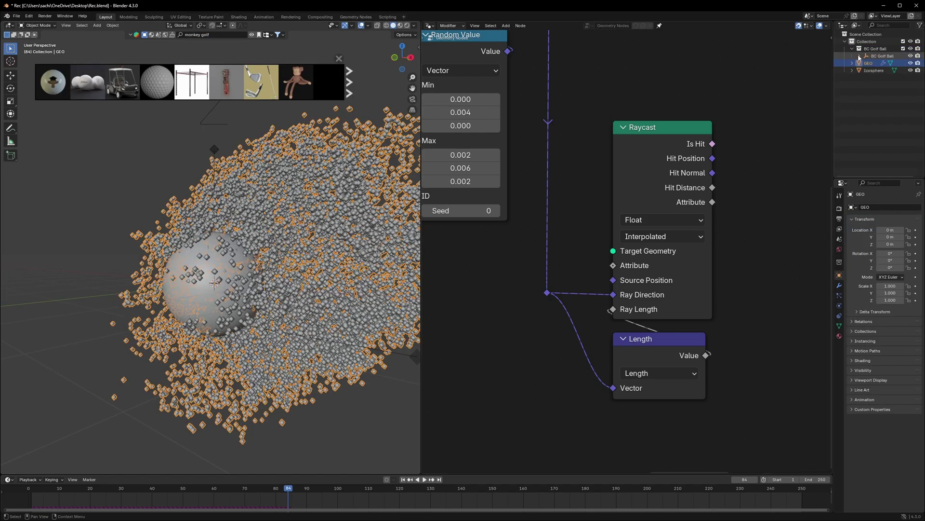
- Add an Object Info node for BCGolfBall, set it to Relative, and connect its Geometry to the Raycast's Target Geometry
left_click(860, 58)
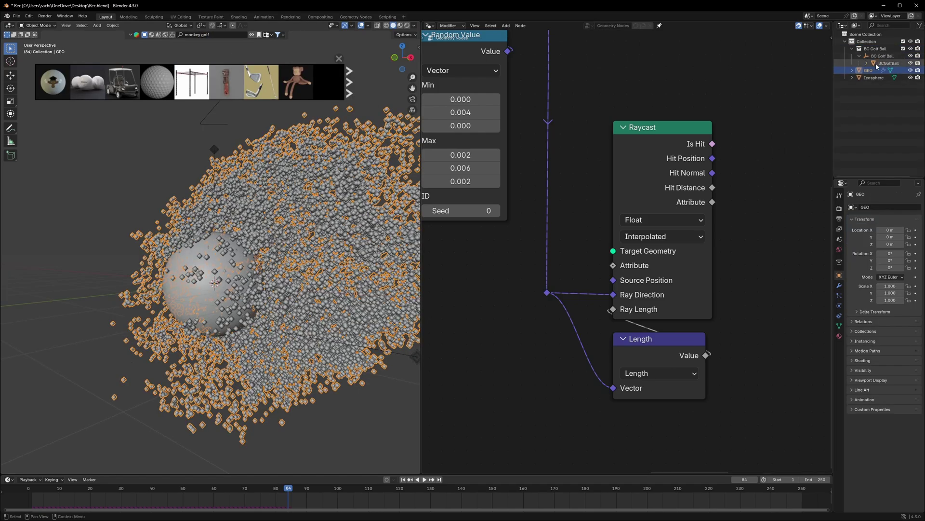
left_click_drag(888, 63, 486, 311)
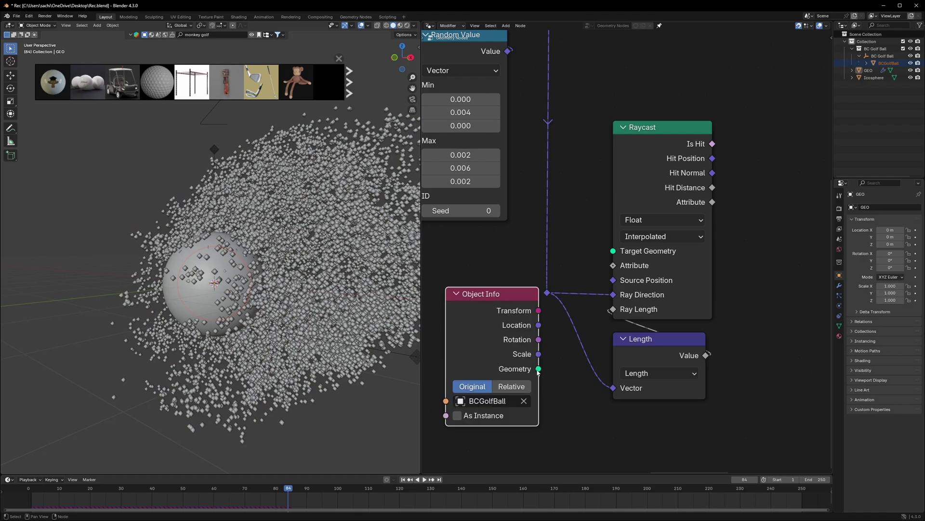
left_click_drag(538, 369, 613, 251)
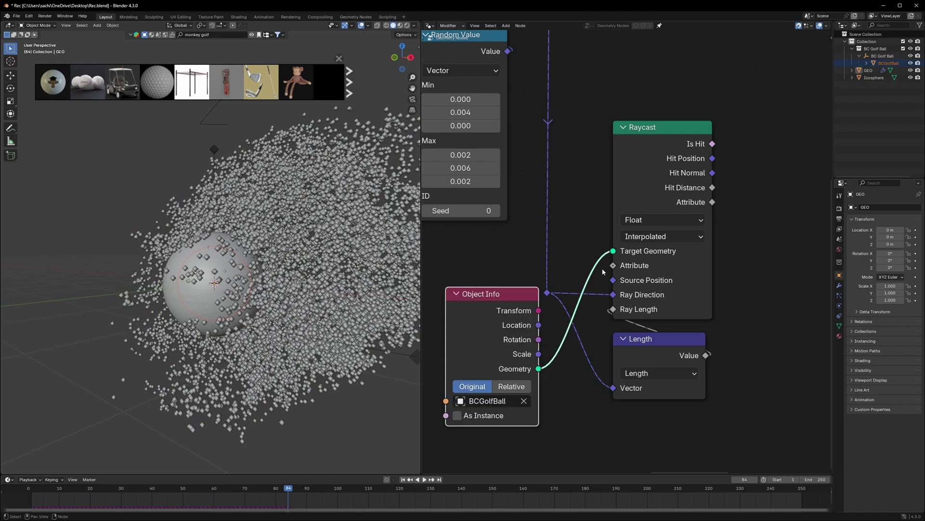
left_click(510, 387)
left_click(498, 276)
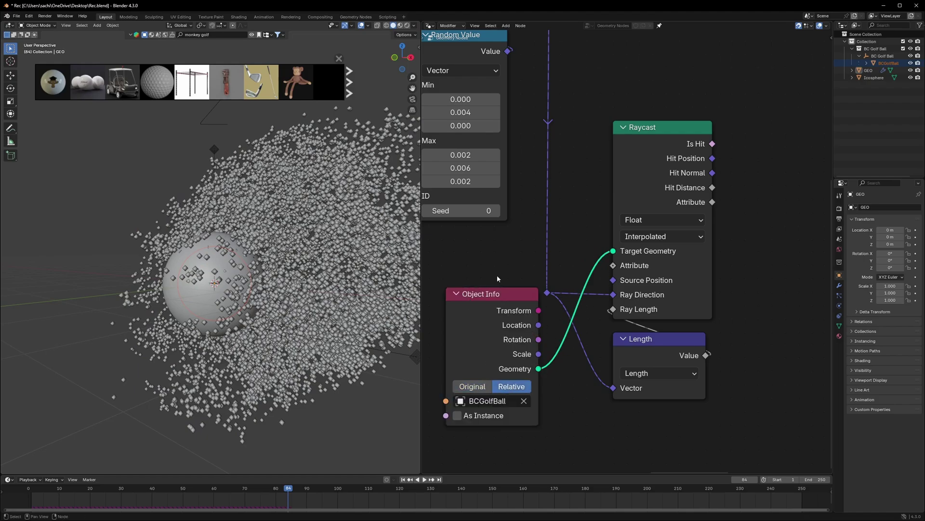
- Add a Vector-type Switch node beside the Raycast and connect Is Hit to its Switch input
scroll(783, 223, "down", 2)
middle_click_drag(783, 223, 632, 224)
key("shift+a")
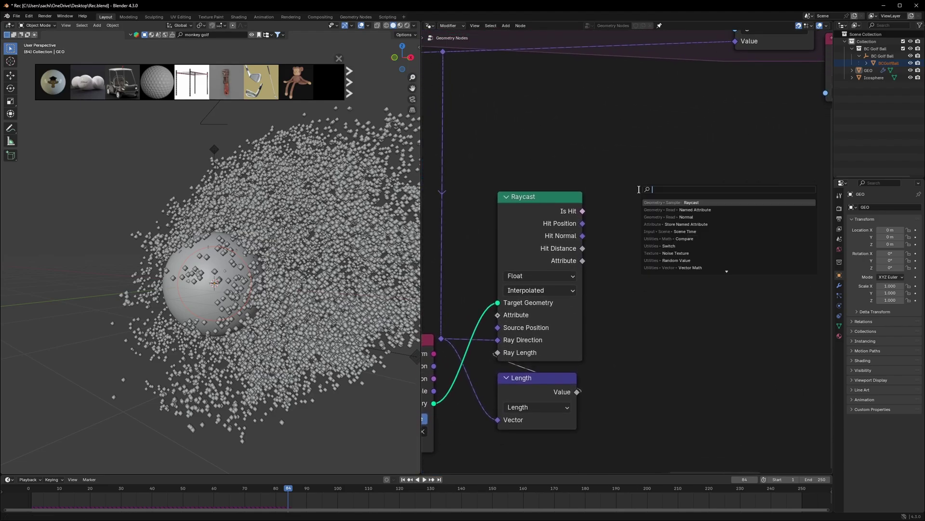
type("switch")
key("Return")
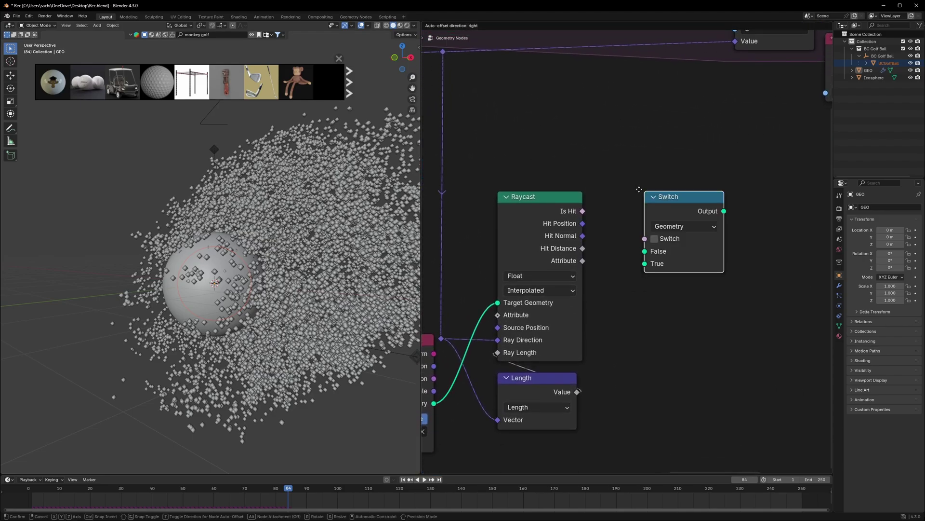
left_click(673, 224)
left_click(678, 227)
left_click(666, 292)
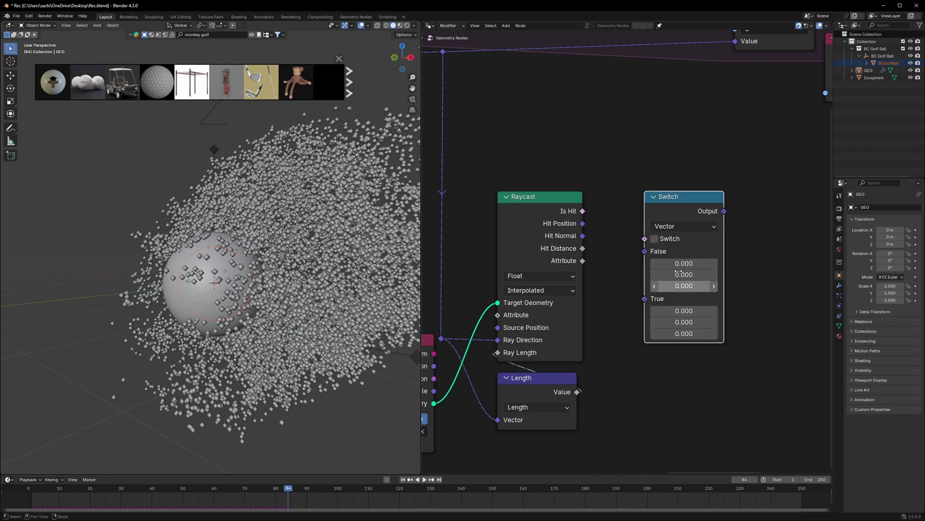
left_click_drag(683, 199, 671, 153)
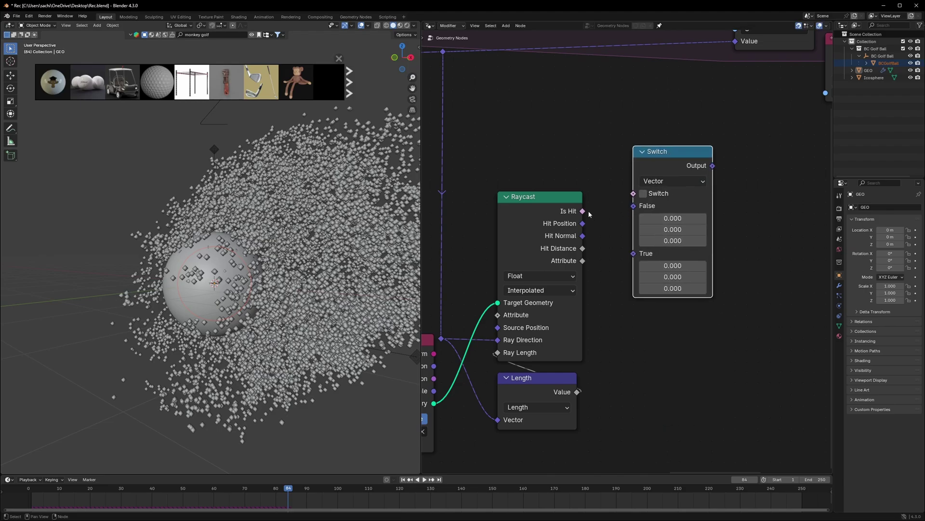
left_click_drag(583, 212, 633, 193)
left_click_drag(674, 162, 685, 139)
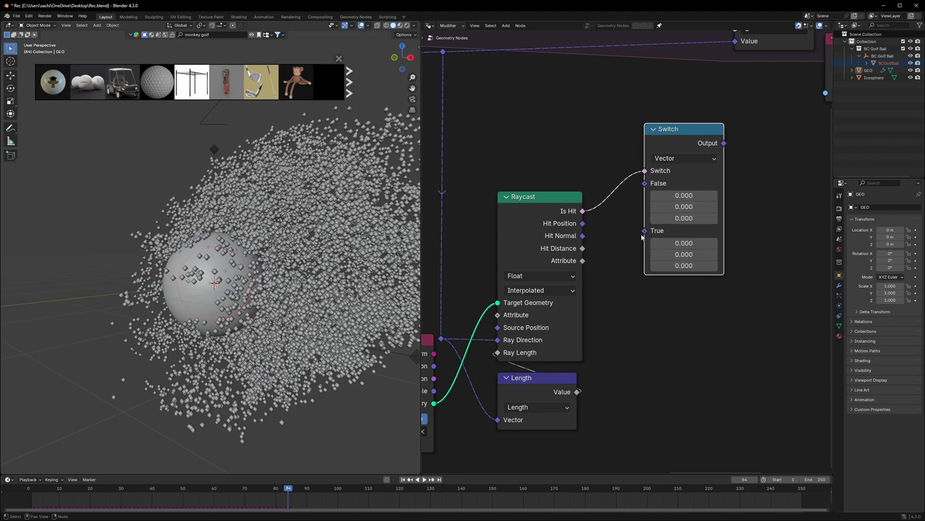
- Duplicate the Length node below the Switch and set its operation to Reflect
middle_click_drag(675, 312, 666, 283)
scroll(651, 298, "down", 1)
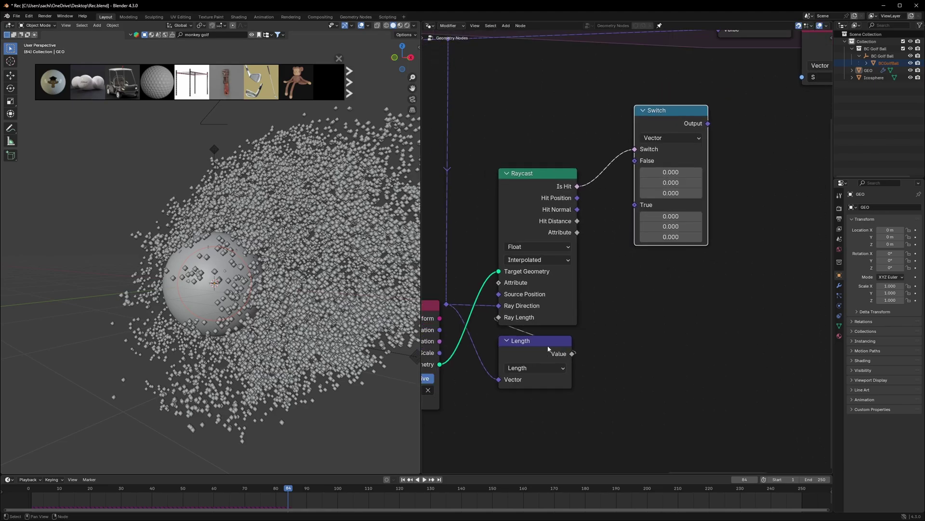
left_click(549, 349)
key("shift+d")
left_click_drag(549, 349, 685, 296)
left_click(658, 315)
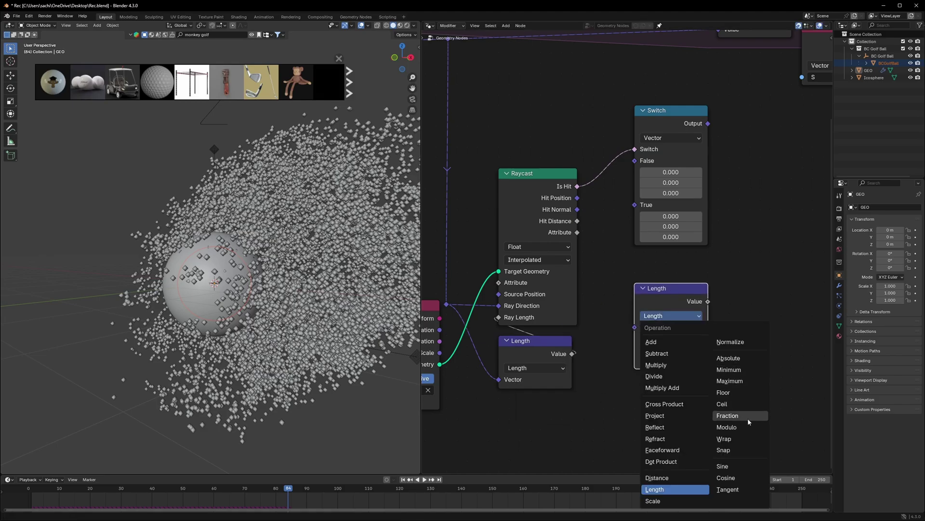
left_click(654, 427)
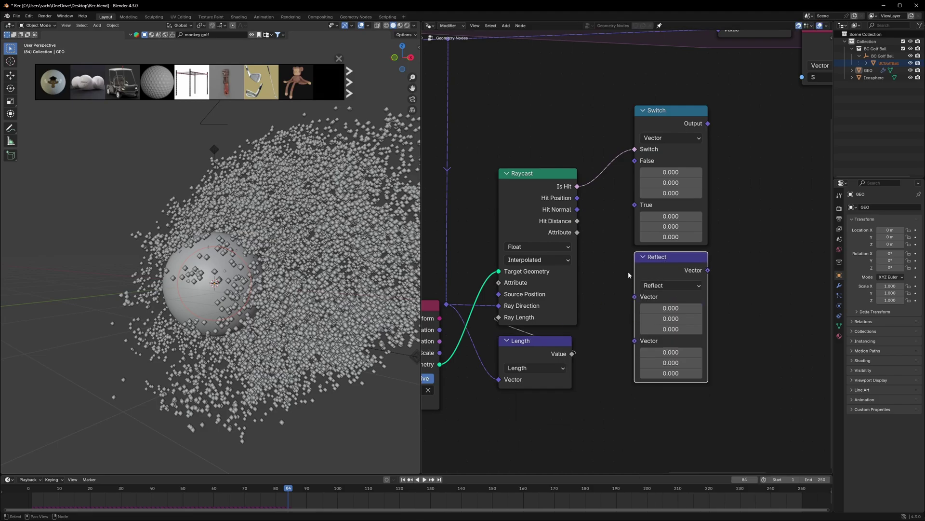
- Connect Hit Normal and the ray-direction reroute to the Reflect node's first and second Vector inputs, and its output to the Switch's True
left_click_drag(578, 211, 634, 297)
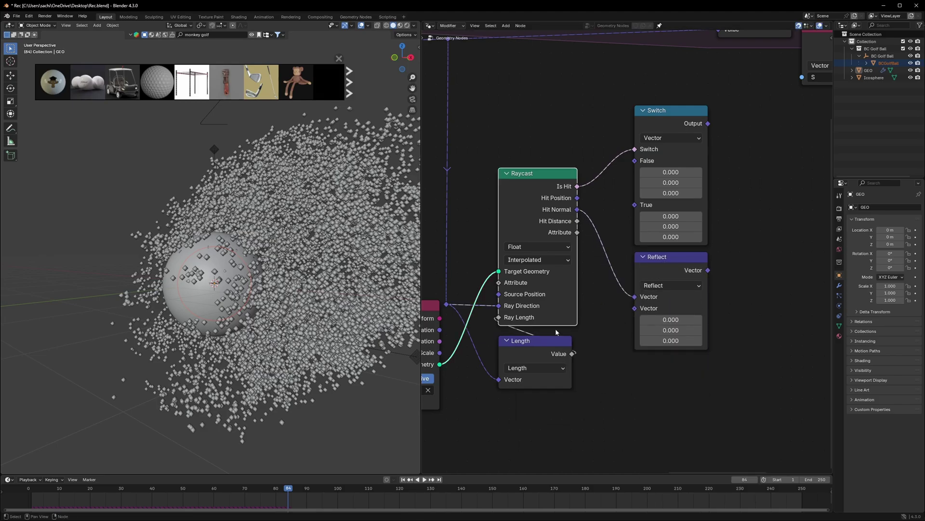
left_click_drag(447, 306, 634, 308)
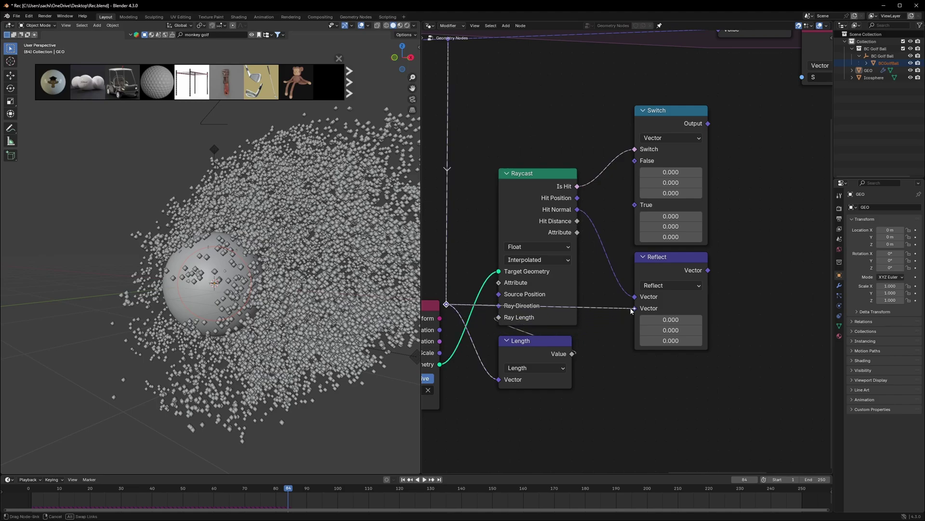
scroll(615, 282, "up", 2)
left_click_drag(718, 307, 622, 225)
scroll(626, 255, "down", 1)
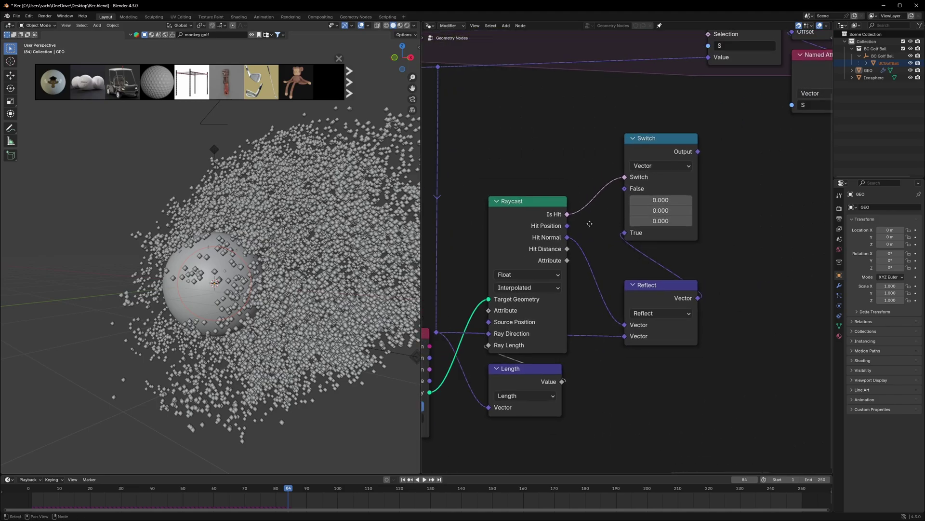
- Insert a reroute on the vertical velocity link and connect it to the Switch's False input
middle_click_drag(573, 221, 613, 260)
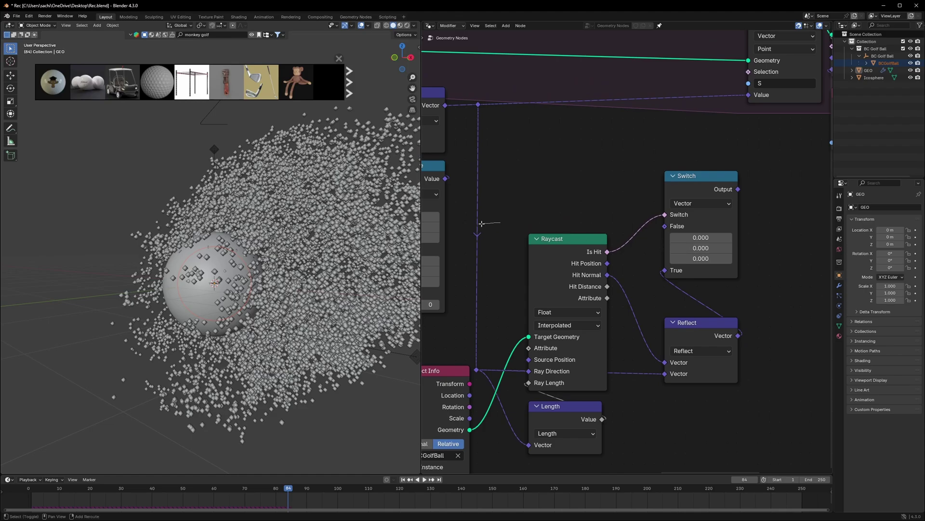
right_click_drag(482, 224, 473, 223, "shift")
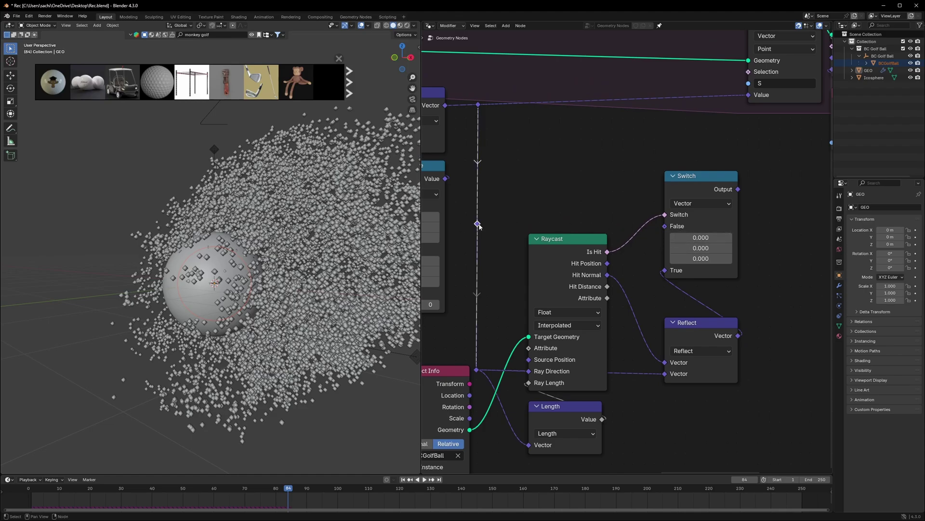
left_click_drag(478, 226, 665, 230)
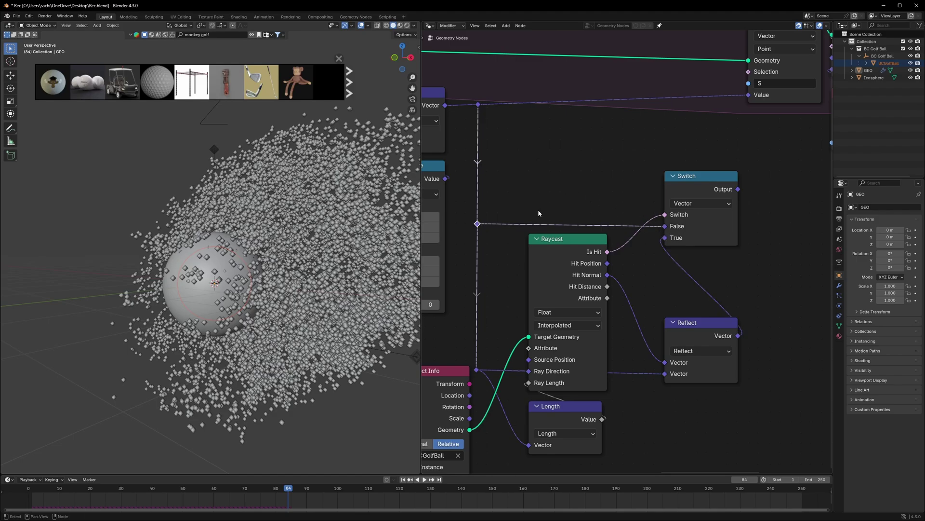
- Connect the Switch's Output to the Value input of the final Store Named Attribute node and save the file
mouse_move(738, 189)
left_mouse_down()
mouse_move(827, 53)
mouse_move(735, 194)
left_mouse_up()
left_click_drag(673, 133, 701, 124)
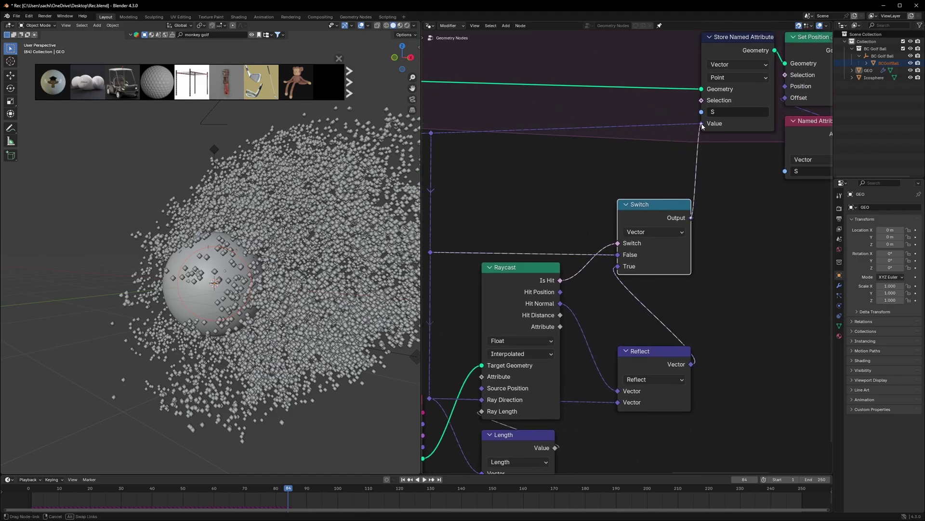
key("ctrl+s")
- Replay the simulation from the start and examine how the particles behave around the sphere
left_click(27, 491)
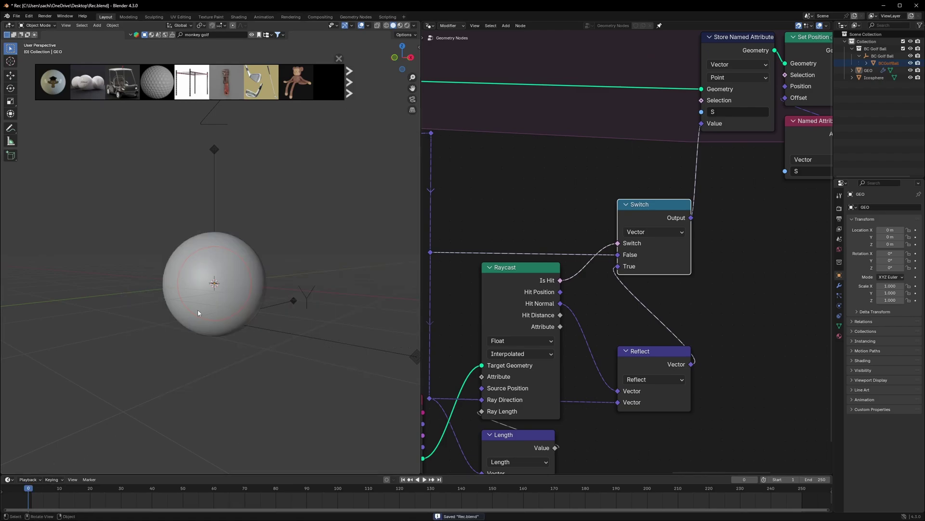
key("space")
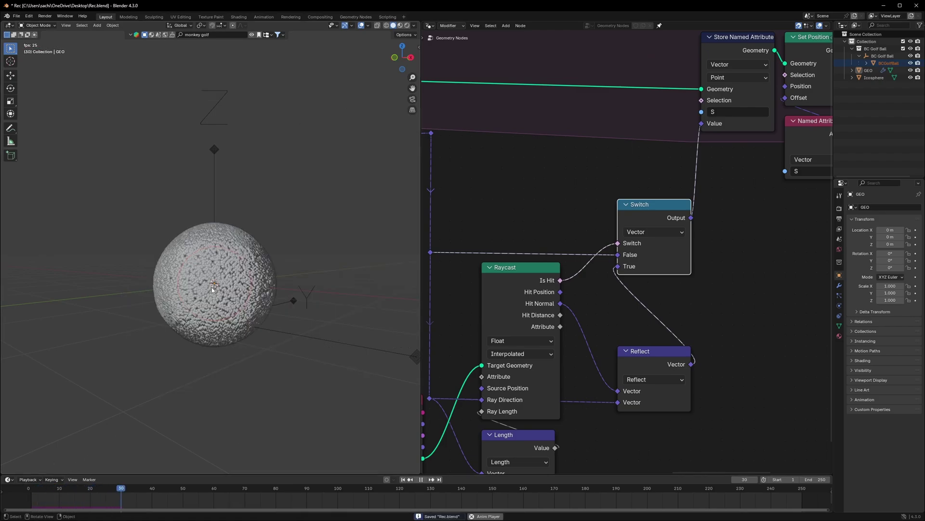
middle_click_drag(258, 312, 239, 313)
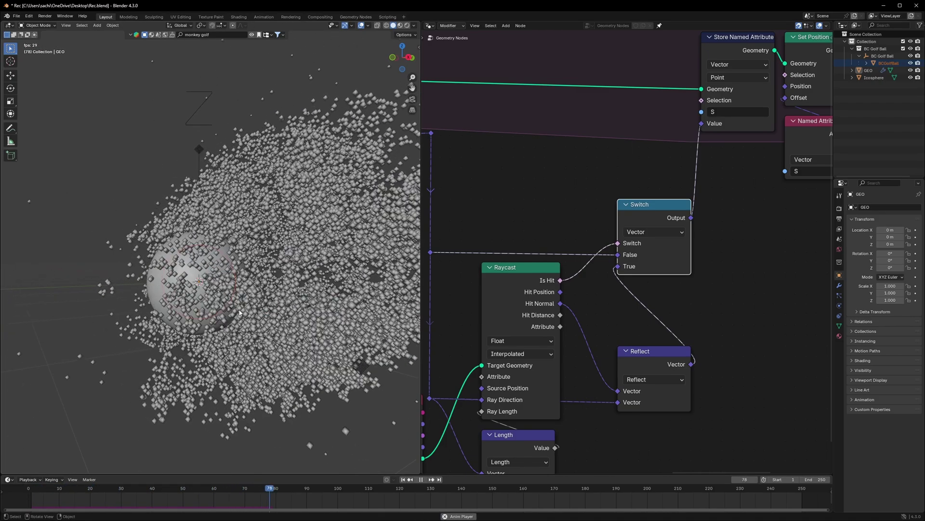
left_click_drag(603, 188, 609, 188)
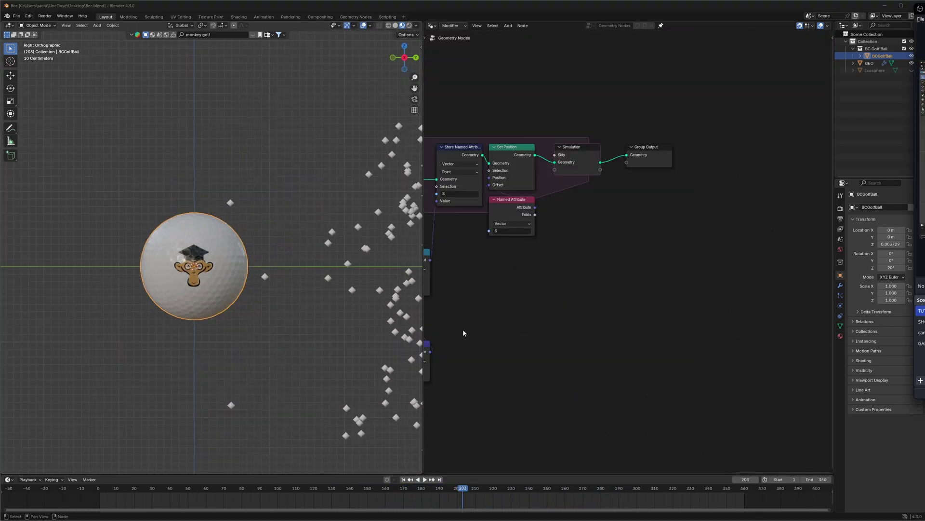
- Keyframe the Icosphere's location, rotation and scale at frame 29
key("super")
key("Escape")
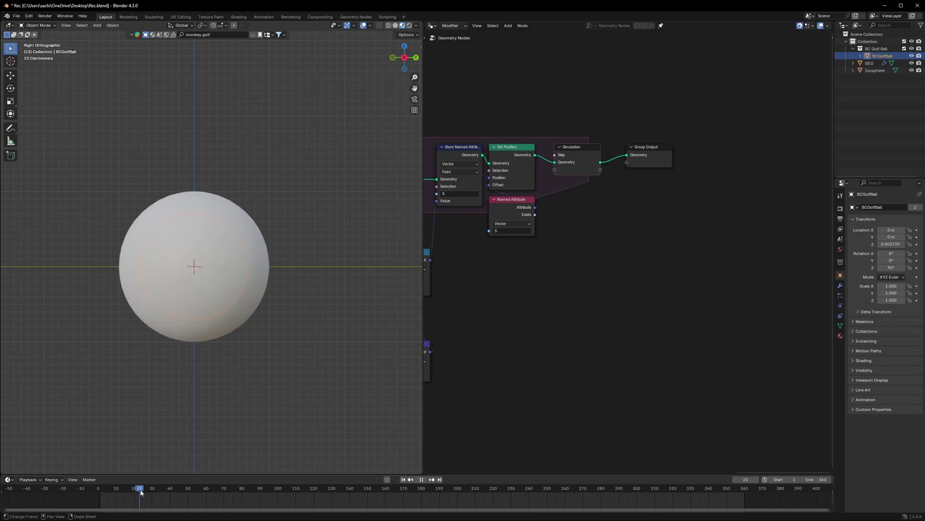
mouse_move(141, 490)
left_mouse_down()
mouse_move(163, 490)
mouse_move(151, 490)
left_mouse_up()
left_click(244, 279)
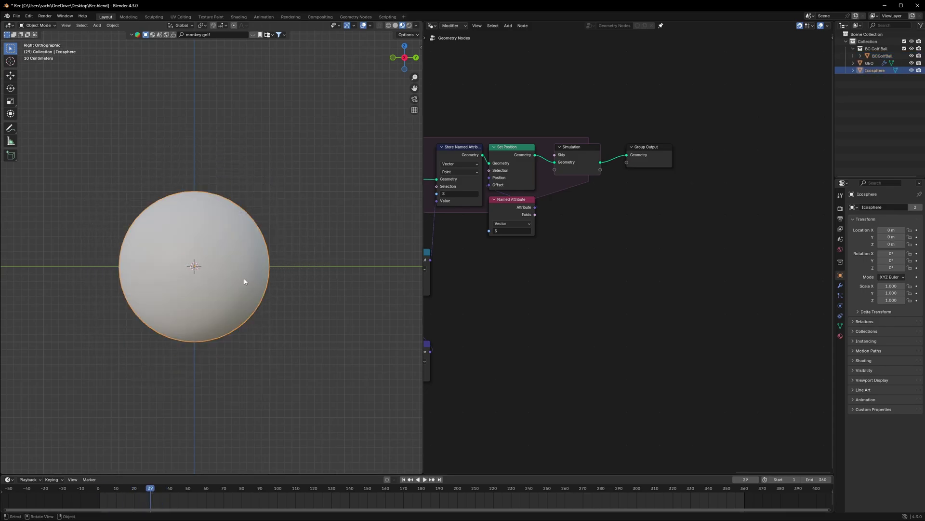
key("i")
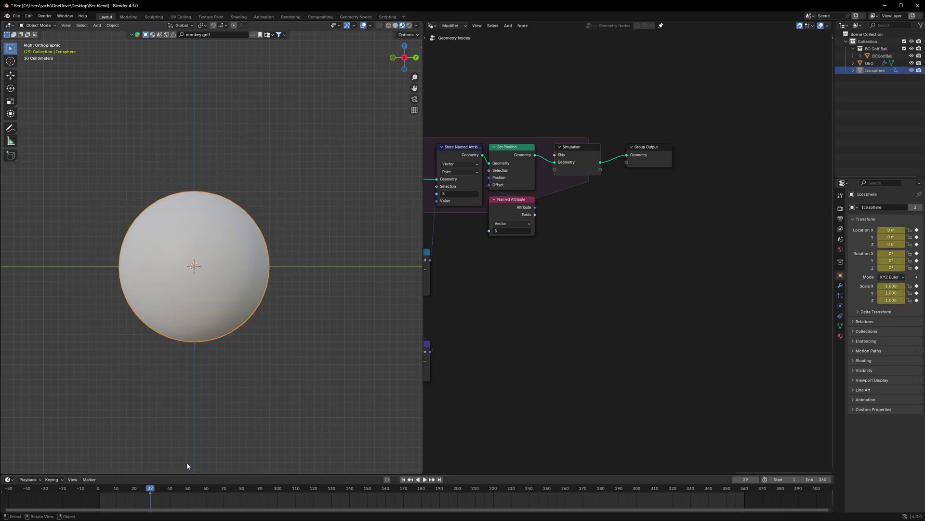
- Scale the Icosphere to 0 at frame 30 and keyframe its transforms there
key("ctrl+shift+space")
left_click_drag(152, 490, 152, 490)
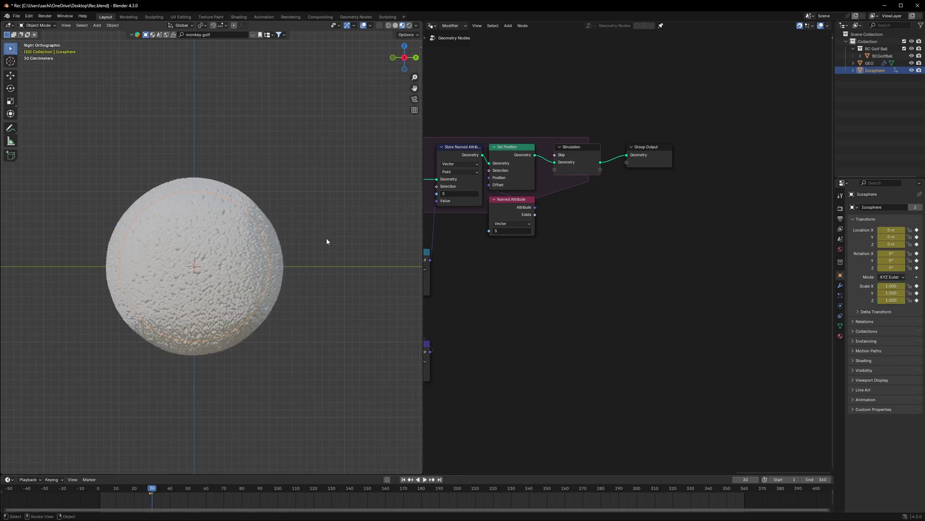
key("s")
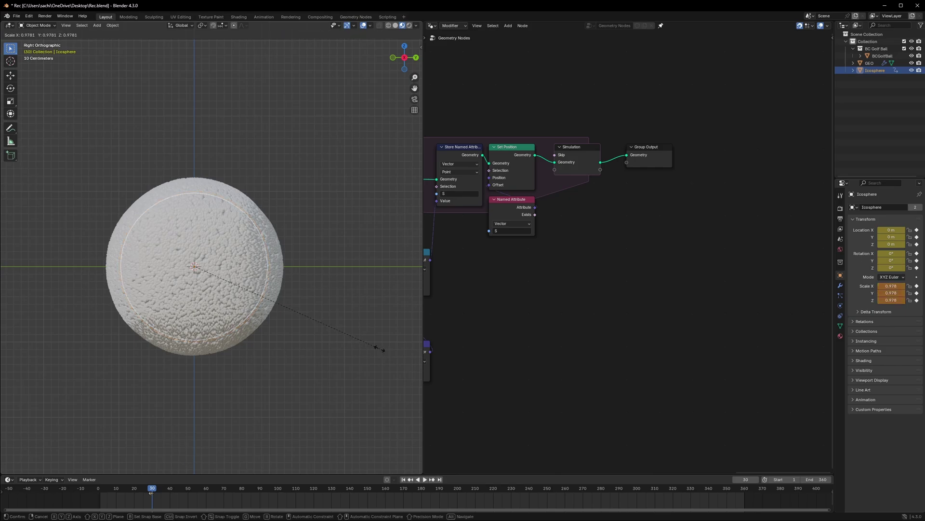
key("0")
key("Return")
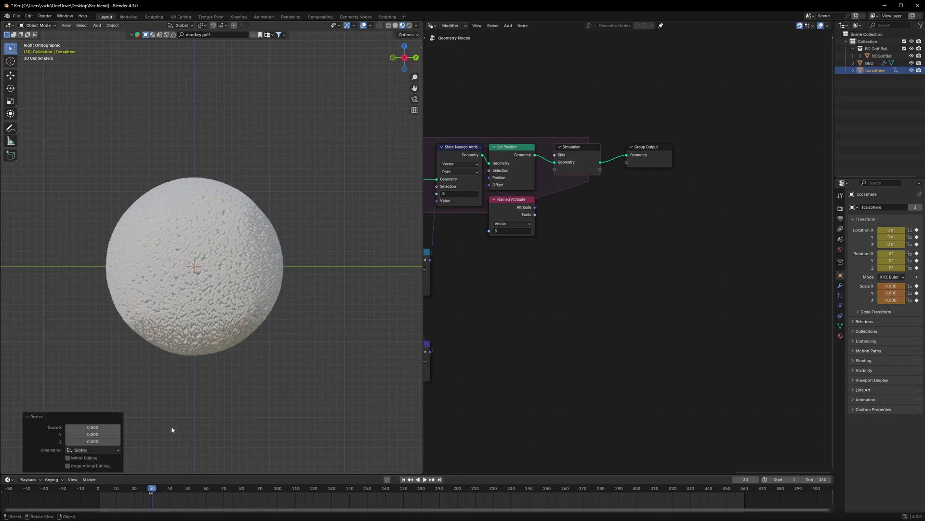
key("i")
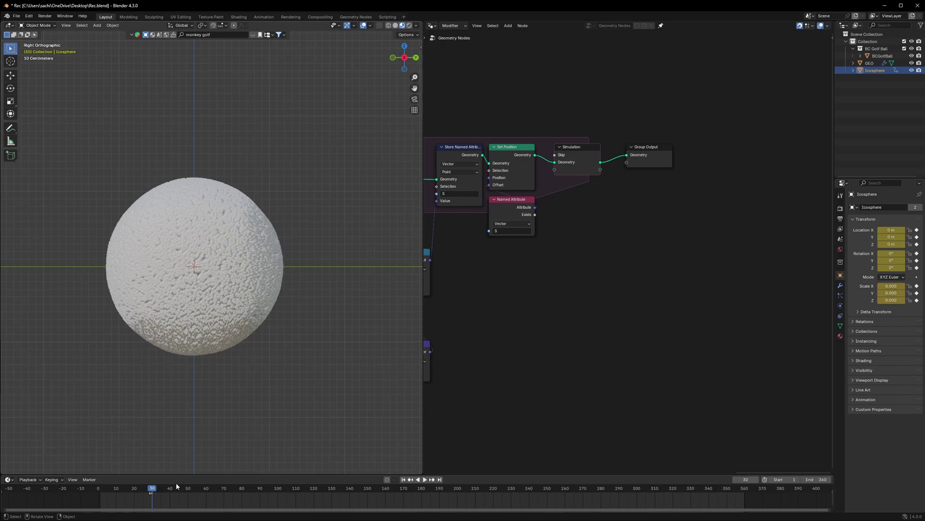
- Play the animation past frame 30 to check the Icosphere's disappearance, and save the file
left_click_drag(151, 490, 155, 490)
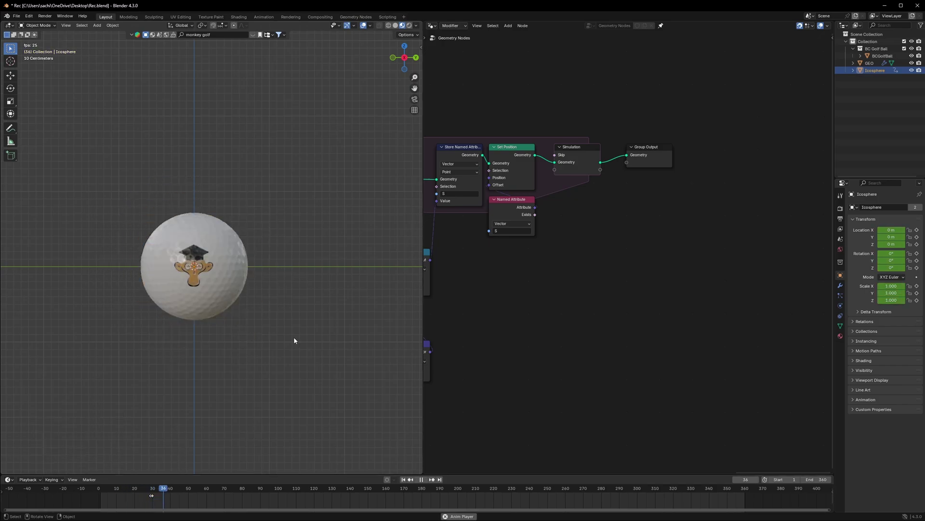
key("space")
key("ctrl+s")
- Switch the Icosphere's Object Info node from Relative to Original and save the file
scroll(590, 211, "down", 4)
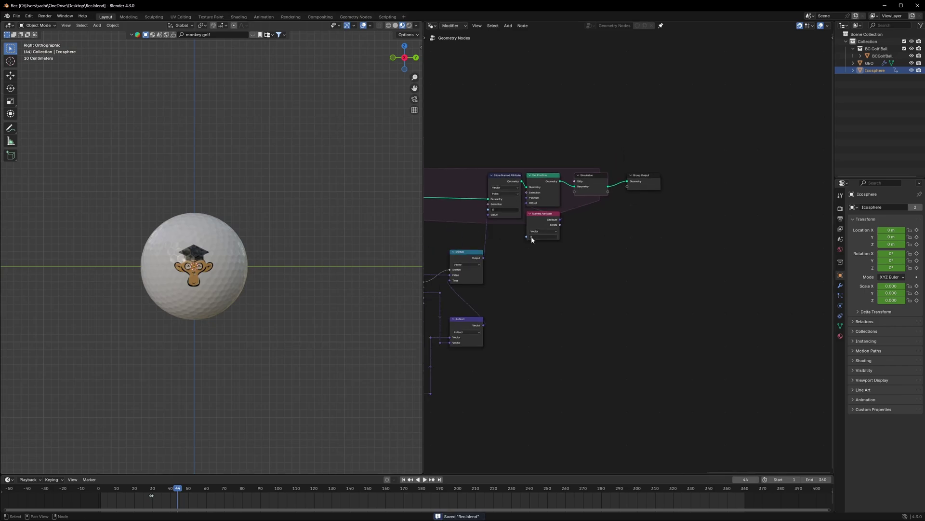
middle_click_drag(503, 252, 638, 264)
middle_click_drag(550, 263, 723, 265)
scroll(558, 264, "up", 5)
middle_click_drag(492, 266, 733, 264)
middle_click_drag(584, 262, 735, 261)
scroll(622, 270, "up", 4)
middle_click_drag(532, 285, 771, 298)
scroll(592, 182, "up", 1)
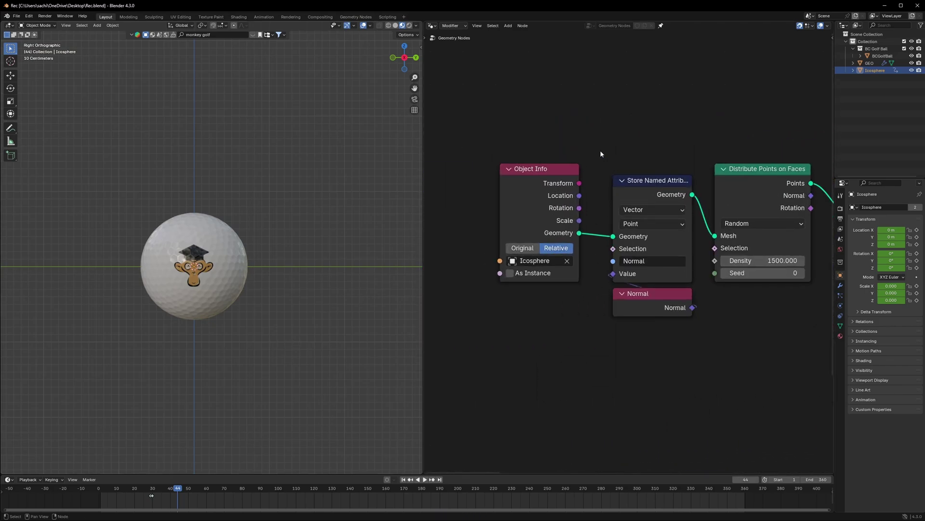
left_click(754, 190)
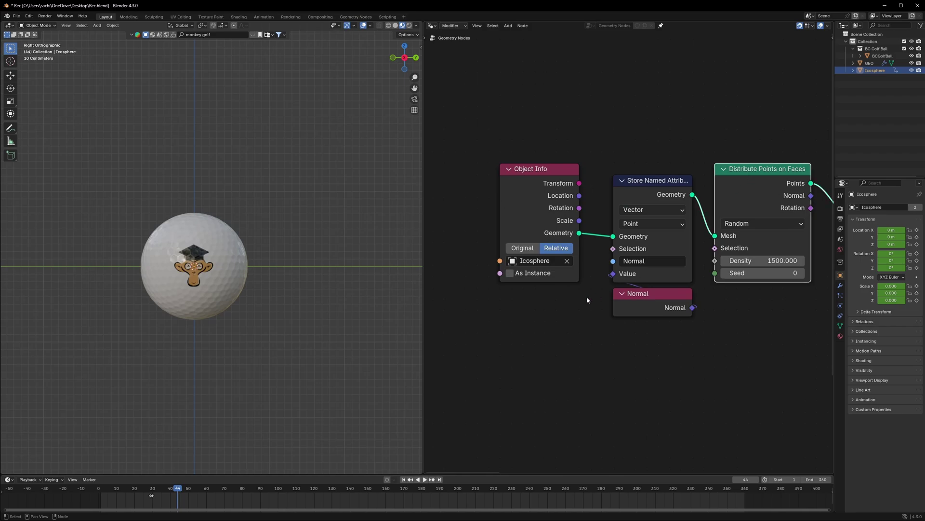
left_click(521, 248)
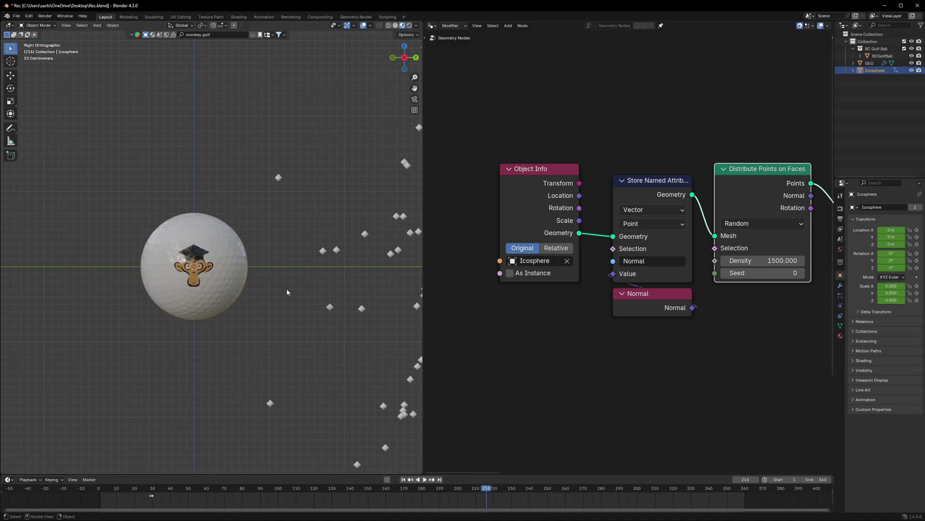
key("ctrl+s")
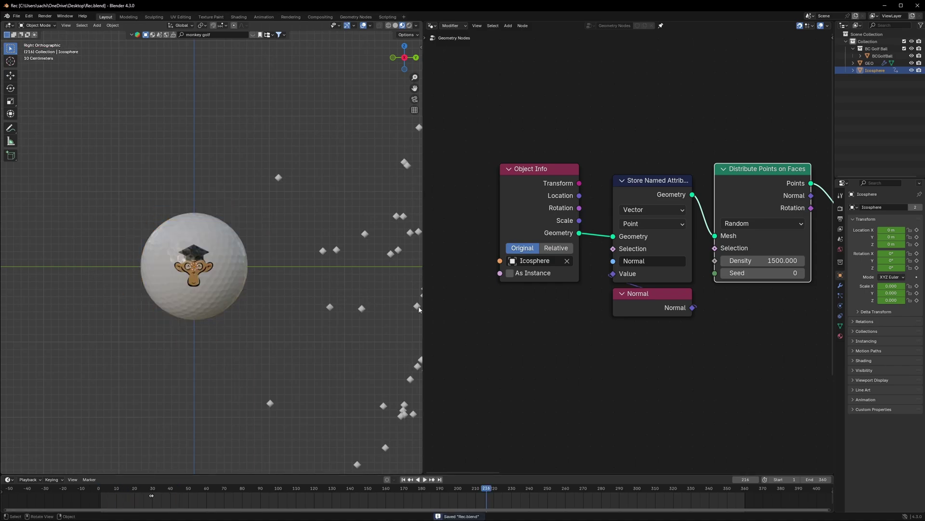
- Move the Group Output node away from the Simulation node and insert an Instance on Points node between them
scroll(760, 343, "down", 5)
middle_click_drag(761, 343, 523, 318)
middle_click_drag(796, 314, 448, 312)
middle_click_drag(695, 313, 501, 313)
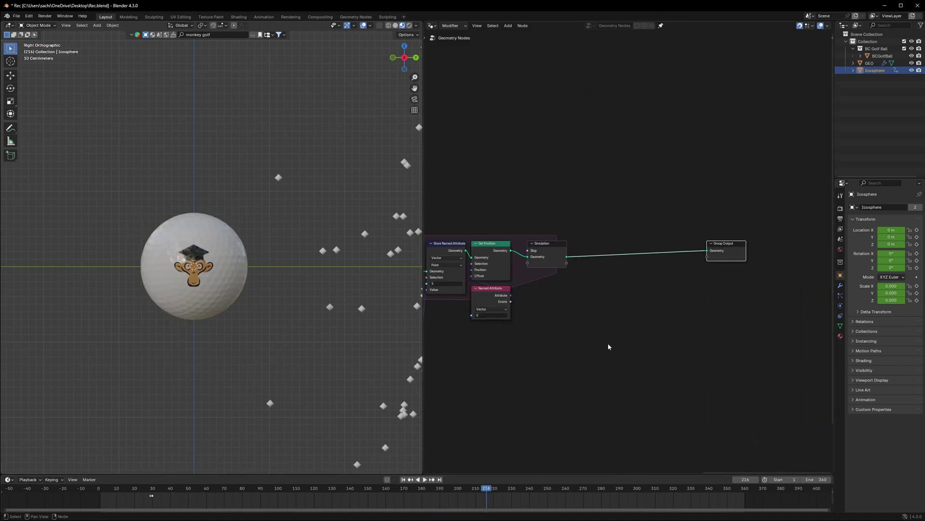
scroll(600, 309, "up", 2)
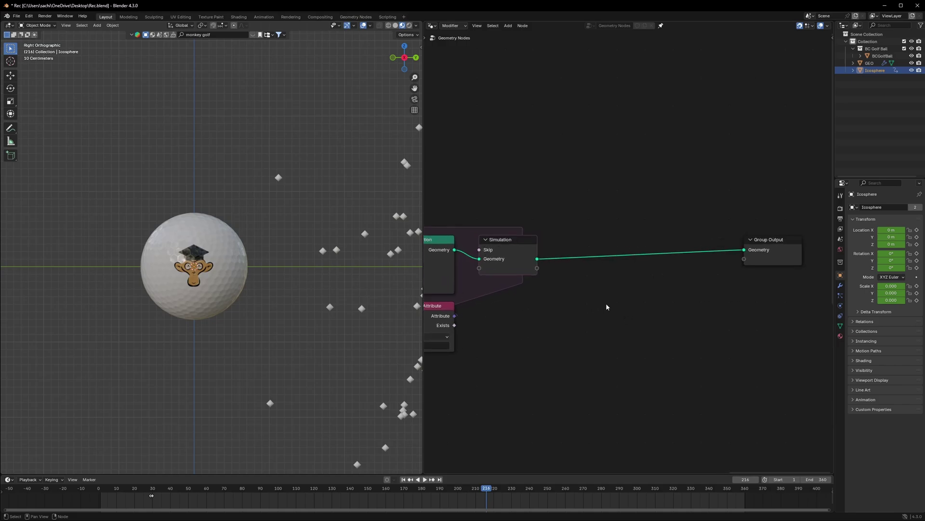
key("shift+a")
left_click(606, 302)
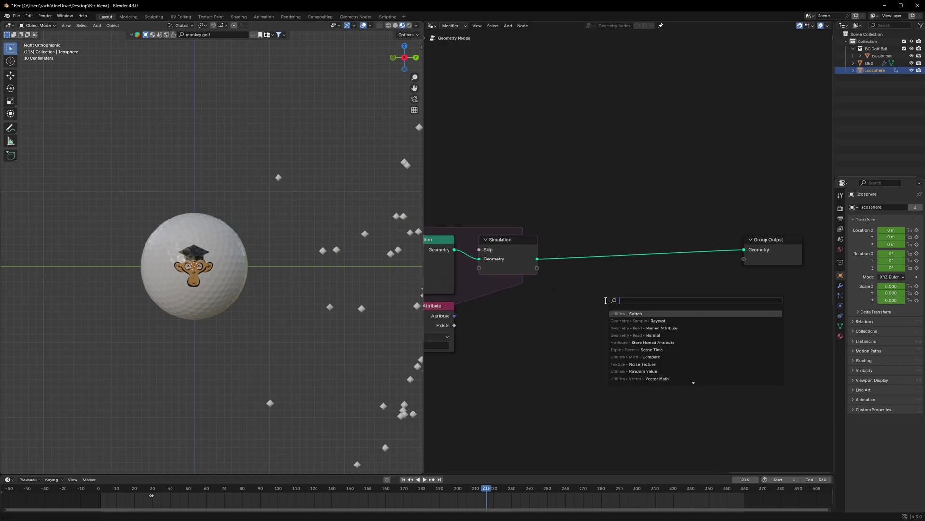
type("ins")
key("Return")
left_click(601, 308)
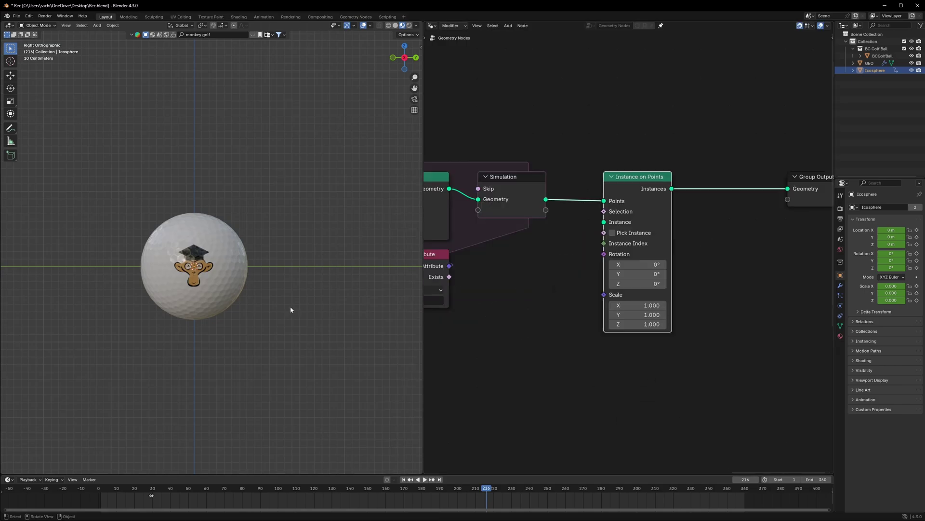
- Add a plane to the scene and scale it down to about 0.161
mouse_move(291, 309)
middle_mouse_down()
mouse_move(289, 286)
mouse_move(326, 281)
mouse_move(303, 312)
middle_mouse_up()
key("shift+a")
left_click(342, 293)
key("s")
left_click(218, 291)
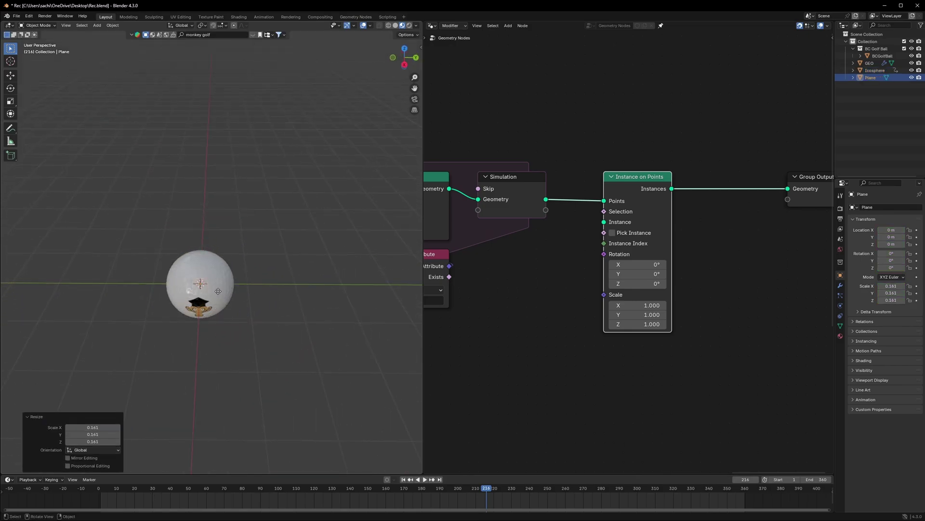
- Move the plane about 2.7 m along the Y axis and apply its scale
key("g")
key("y")
left_click(344, 291)
key("ctrl+a")
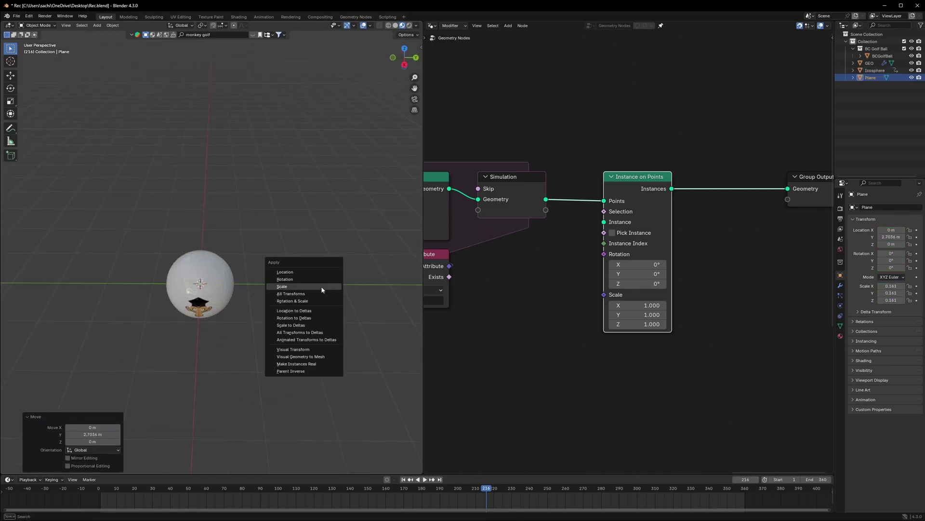
left_click(322, 287)
key("s")
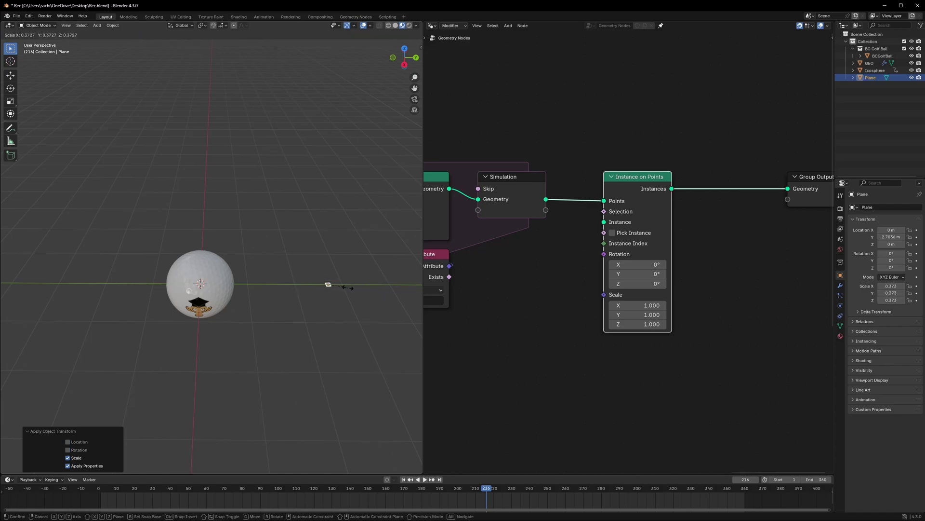
right_click(345, 287)
- Add an Object Info node for the Plane and connect its Geometry to the Instance input of Instance on Points
left_click_drag(868, 78, 525, 297)
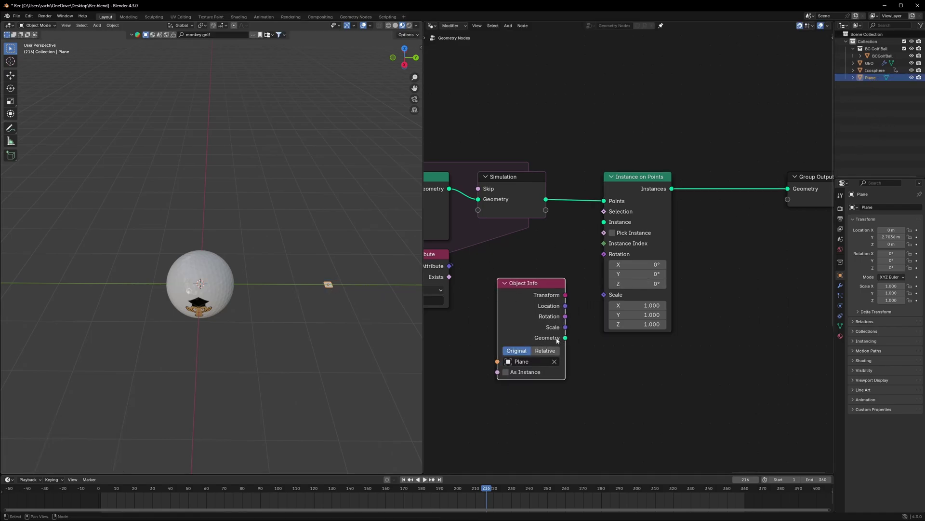
left_click_drag(566, 338, 604, 222)
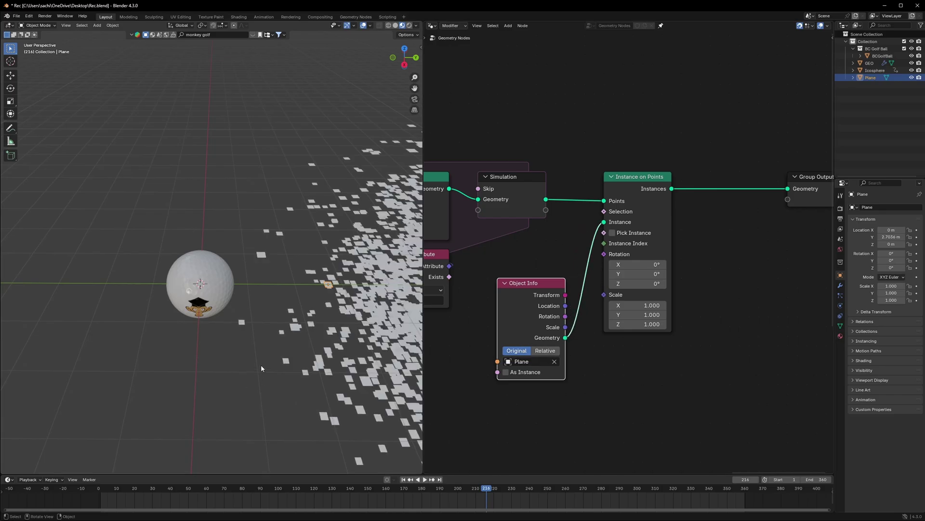
middle_click_drag(313, 308, 341, 337)
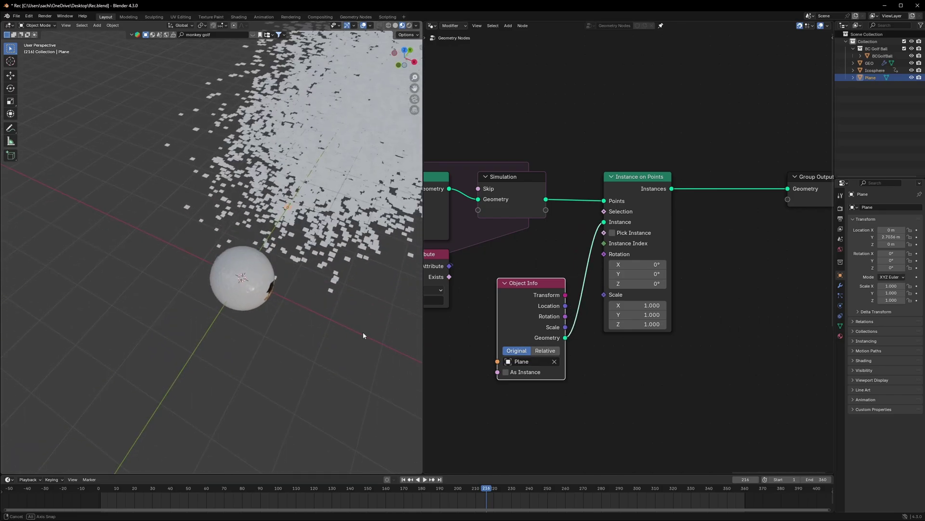
- Add a camera facing the golf ball from the right view and pull it back to about 7.29 m on X
left_click(414, 62)
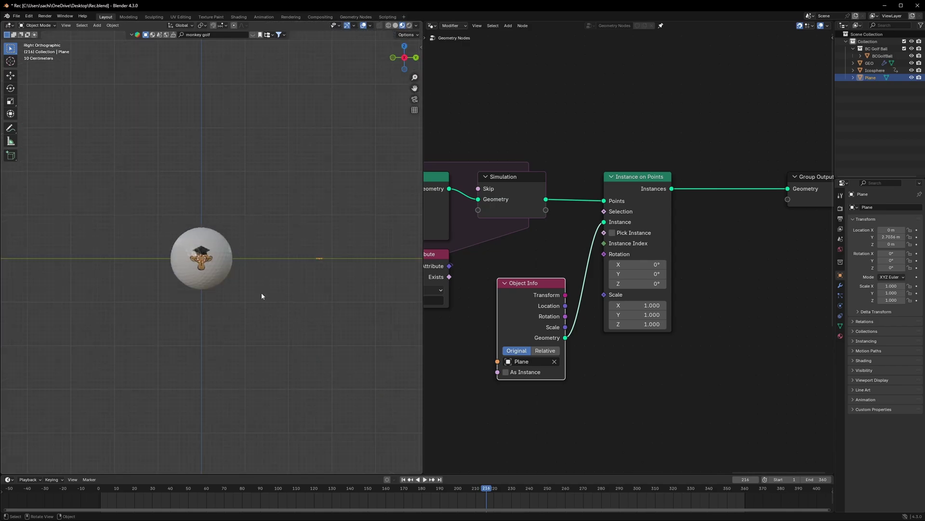
key("shift+a")
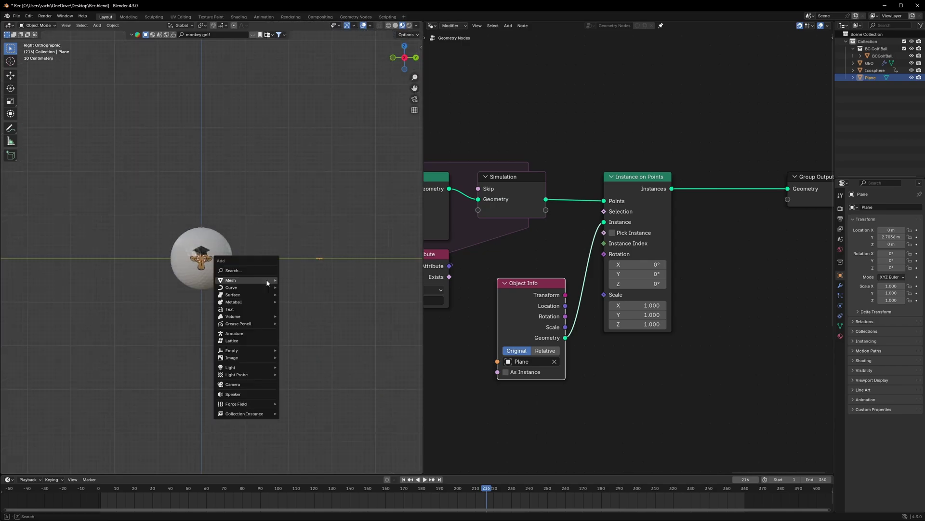
left_click(251, 384)
left_click(414, 99)
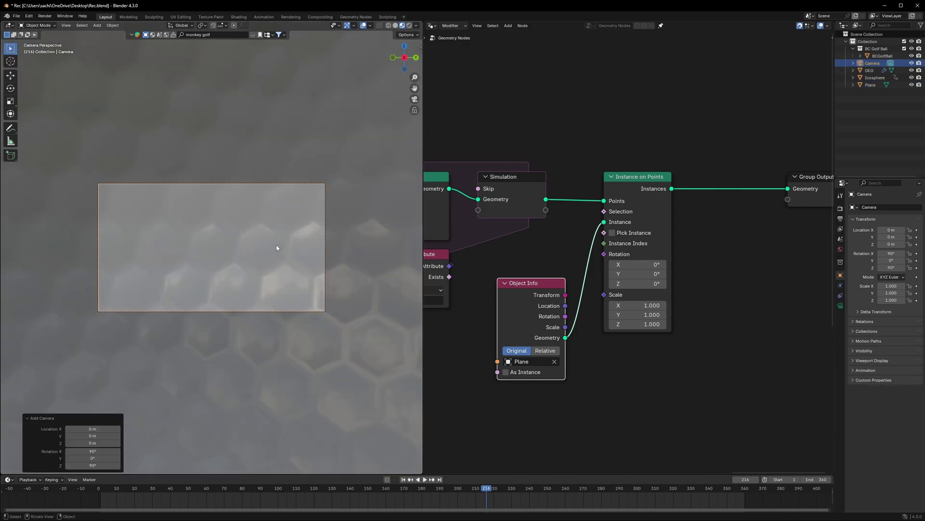
left_click(414, 110)
scroll(281, 235, "down", 5)
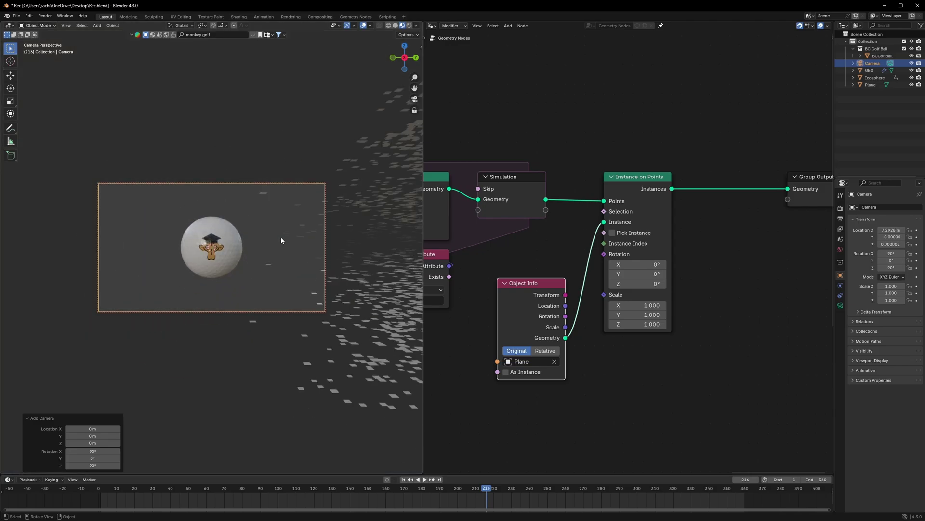
- Play the burst through the camera from just before frame 30 up to frame 40 and save the file
left_click(147, 489)
key("space")
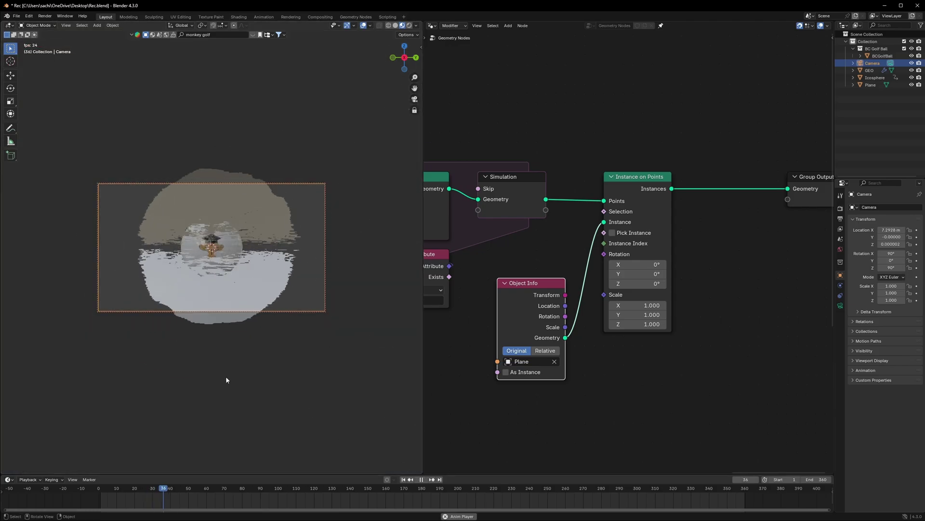
key("space")
key("ctrl+s")
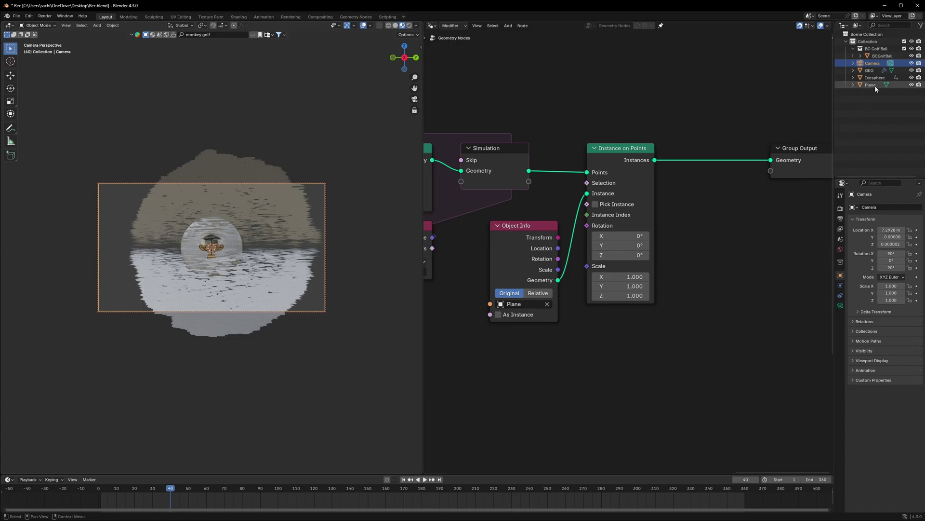
- Add an Object Info node for the Camera and place an Align Rotation to Vector node beside it
left_click_drag(872, 63, 439, 373)
middle_click_drag(546, 373, 558, 339)
key("shift+a")
left_click(562, 320)
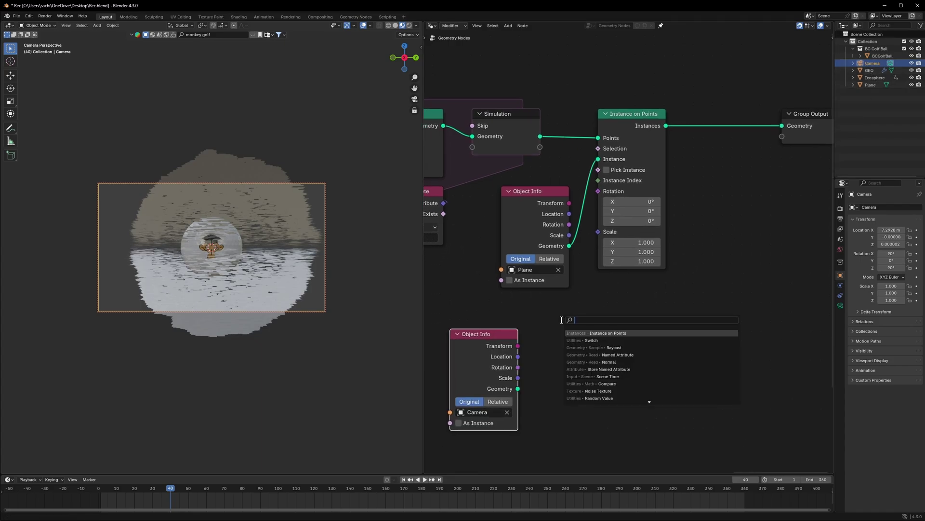
type("align")
left_click(600, 332)
left_click(550, 321)
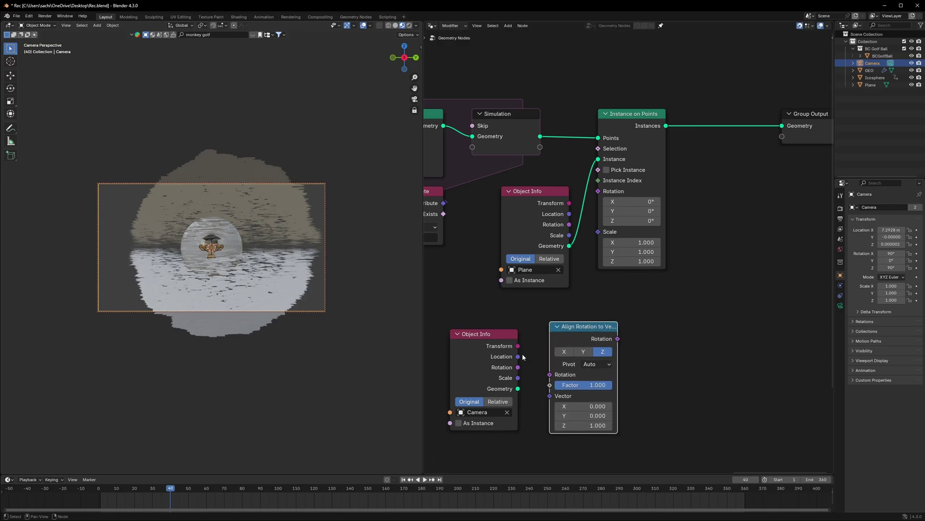
left_click(522, 360)
- Link the camera's Location and Rotation through Align Rotation to Vector into Instance on Points' Rotation, and save the file
scroll(522, 364, "up", 1)
middle_click_drag(523, 365, 523, 320)
left_click_drag(519, 311, 553, 353)
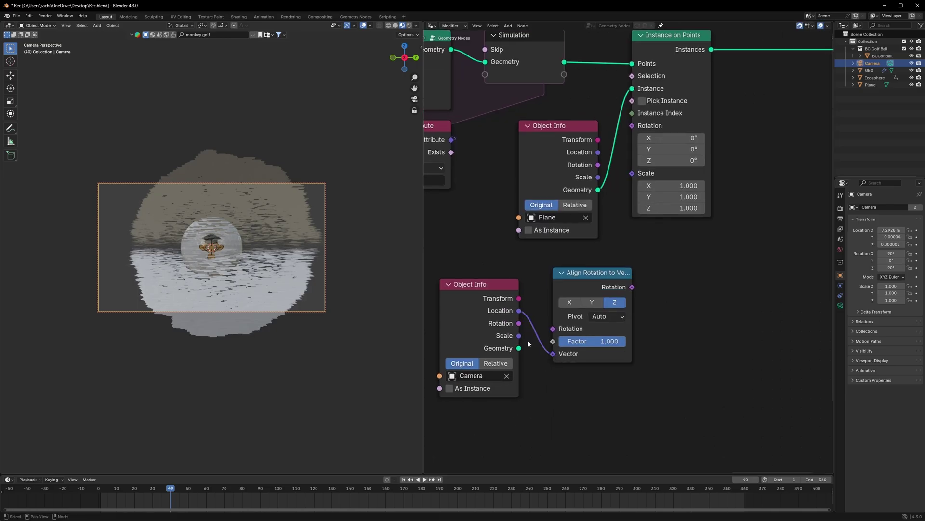
left_click_drag(519, 323, 555, 335)
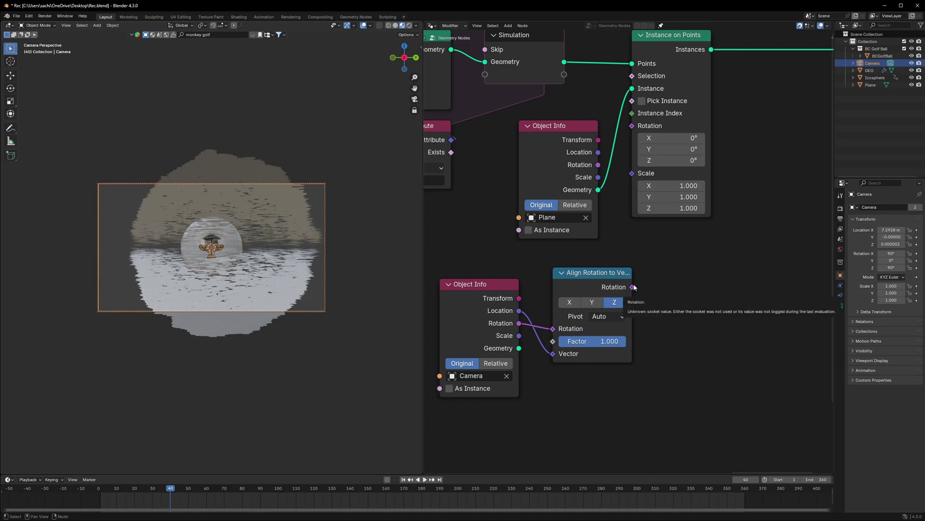
left_click_drag(633, 287, 626, 126)
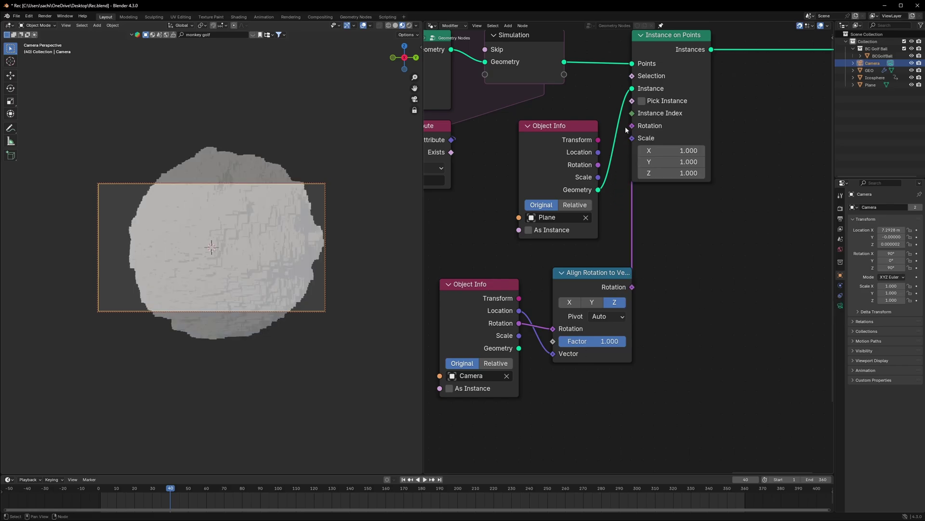
key("ctrl+s")
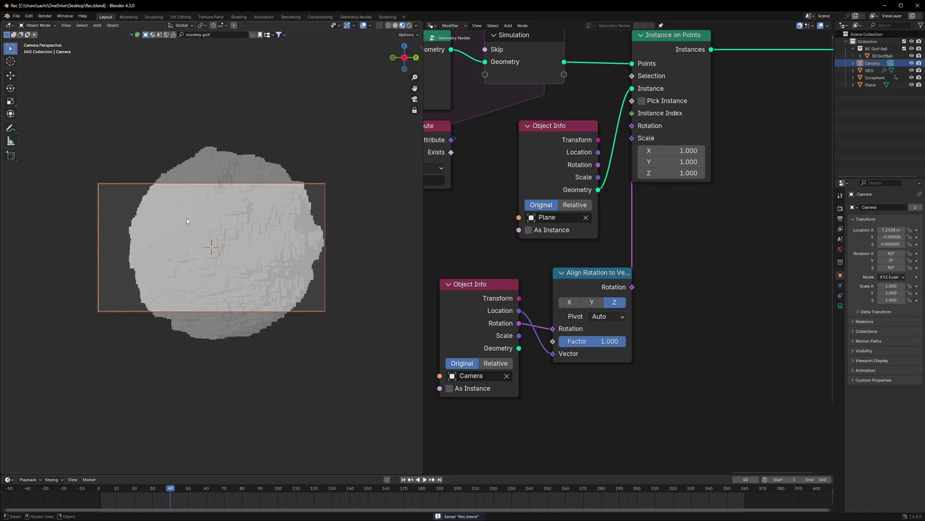
- Move the Align Rotation to Vector and Camera Object Info nodes up beneath the Plane's Object Info node
middle_click_drag(243, 231, 343, 236)
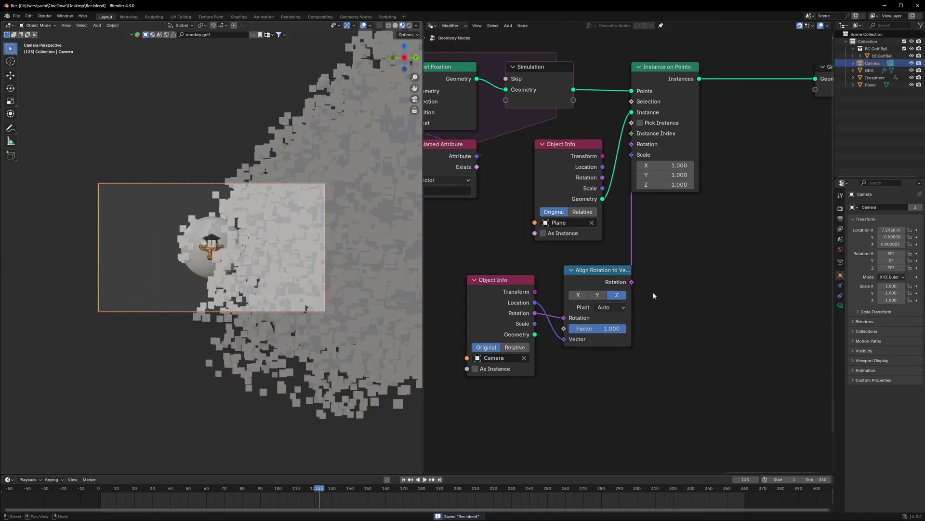
left_click_drag(591, 268, 573, 250)
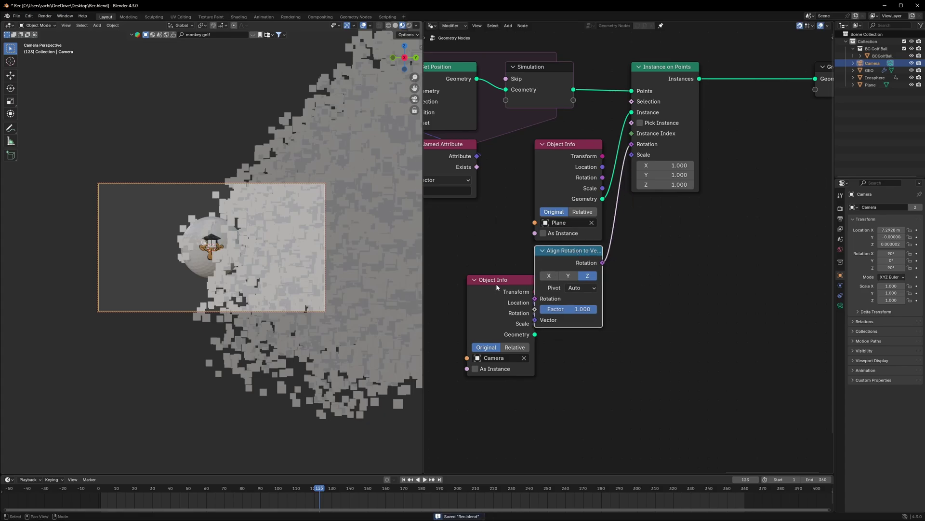
left_click_drag(496, 284, 477, 255)
scroll(605, 268, "up", 3)
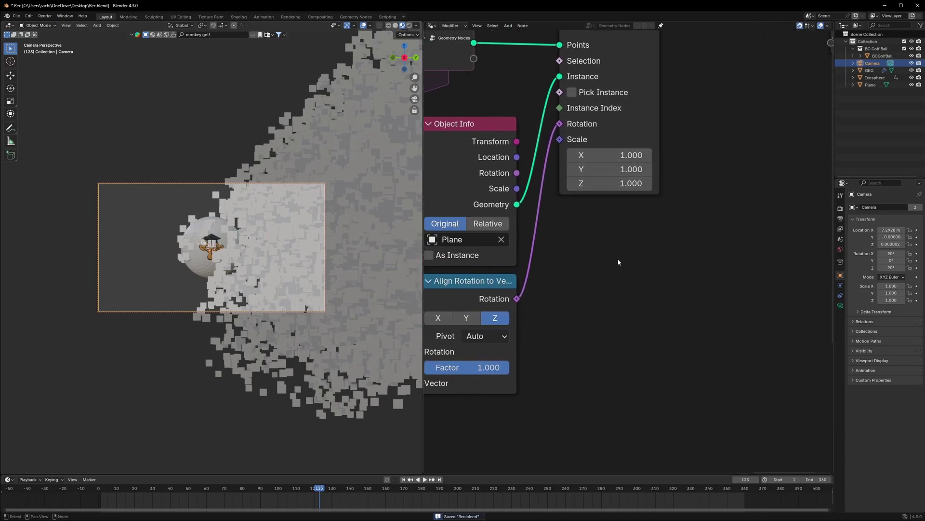
- Add a Random Value node of Vector type and link its Value into Instance on Points' Scale
key("shift+a")
type("ra")
left_click(655, 301)
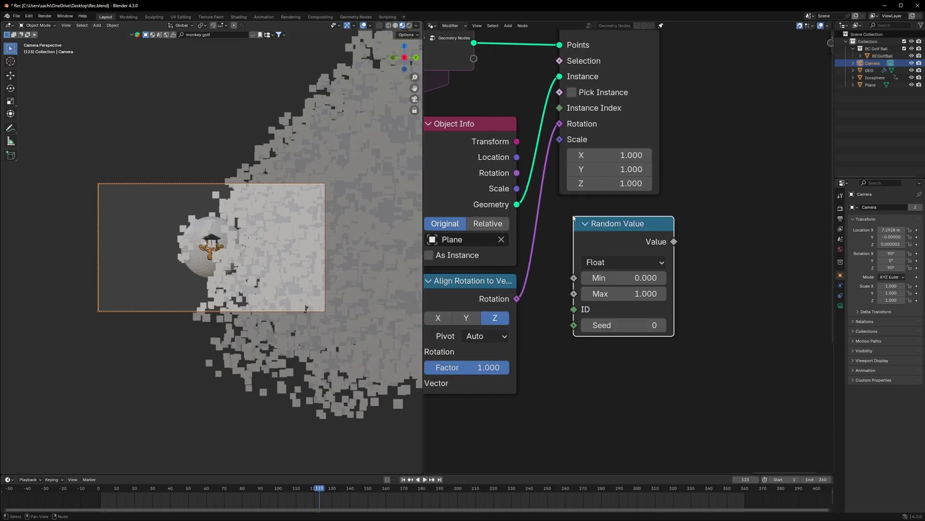
left_click(625, 262)
left_click(600, 312)
left_click_drag(675, 241, 559, 140)
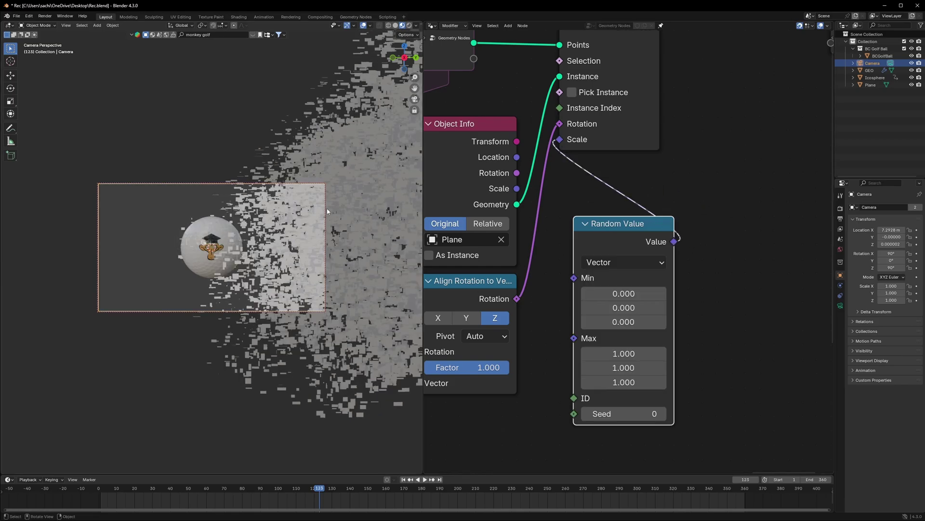
- Set the Random Value node's data type to Float so each instance scales uniformly
scroll(287, 282, "up", 2)
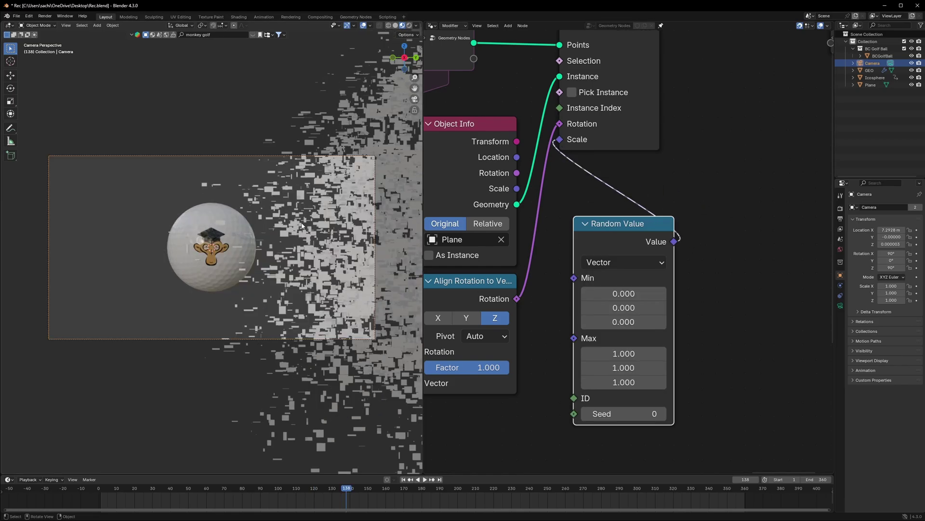
left_click(622, 262)
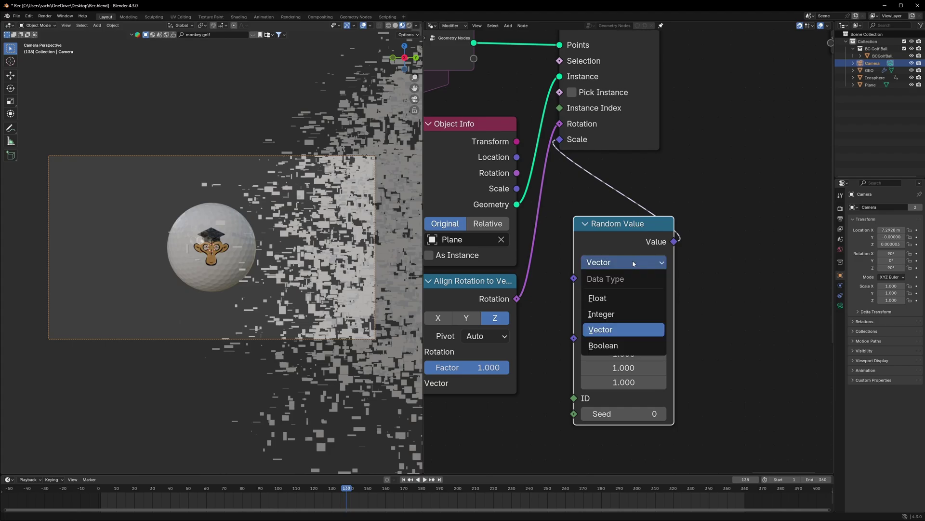
left_click(611, 299)
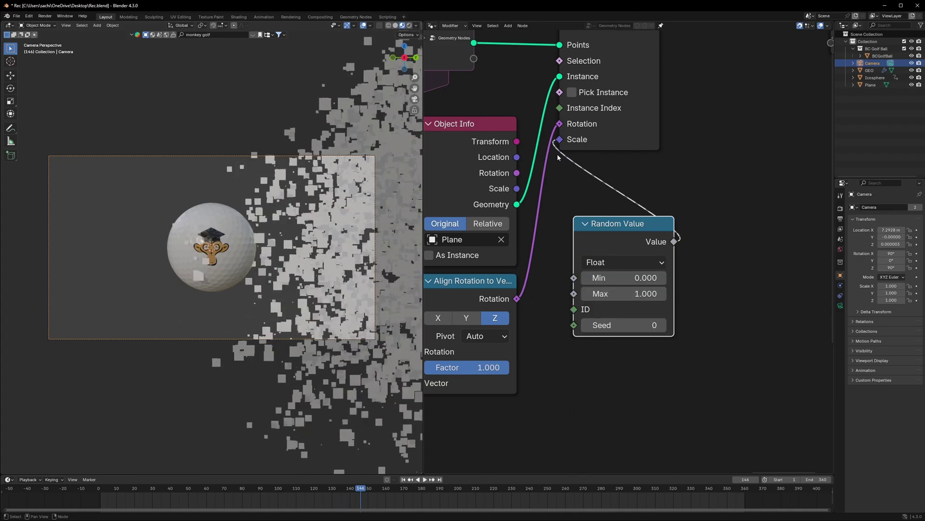
- Replay the burst from the first frame through the camera and save the file
key("space")
key("shift+Left")
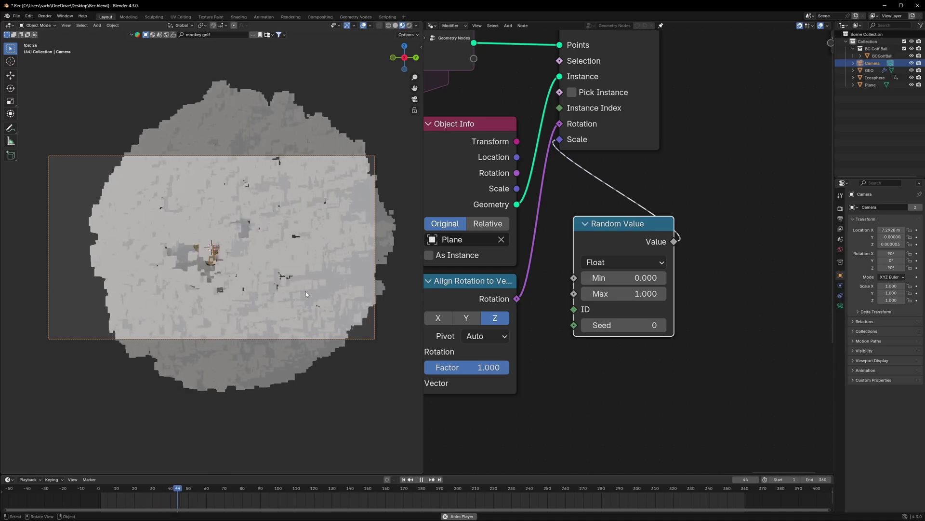
key("space")
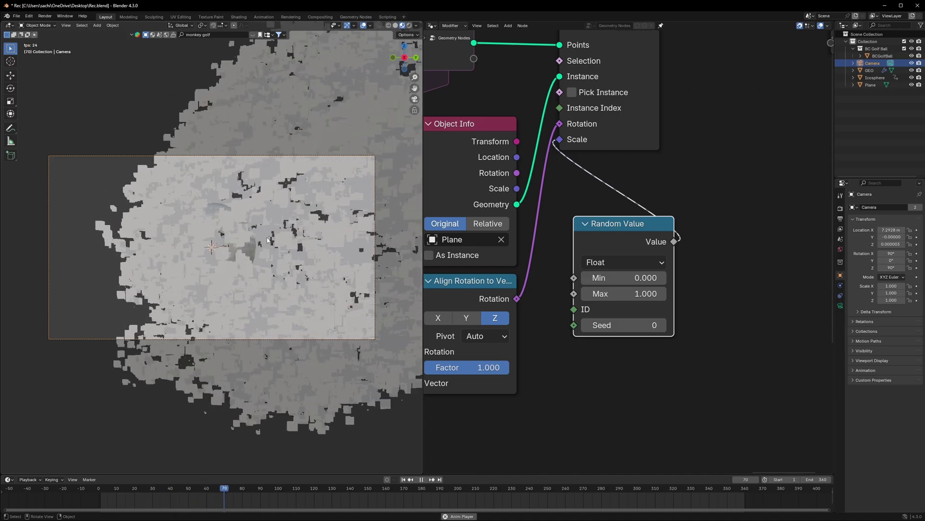
key("ctrl+s")
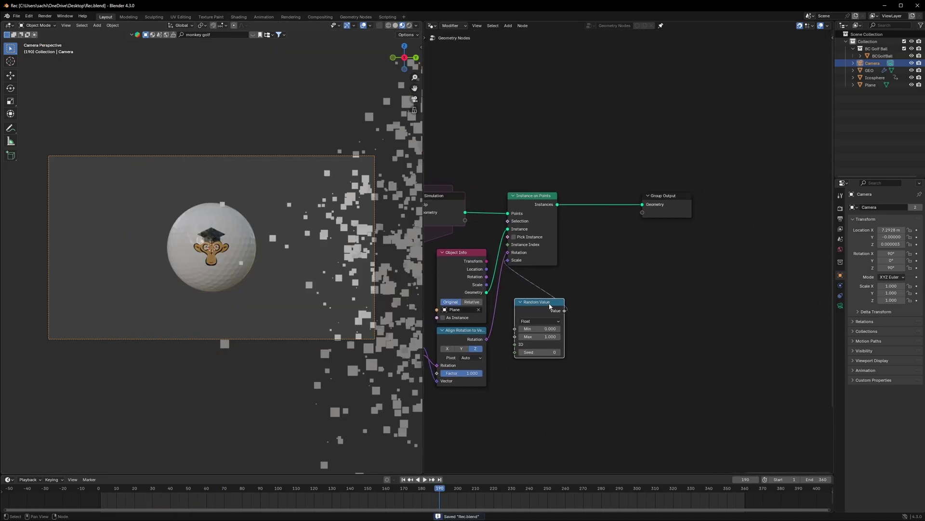
- Tuck the Random Value node beneath Instance on Points and space out Group Output to fit a Set Material node before it
left_click_drag(550, 305, 543, 277)
scroll(615, 253, "up", 2)
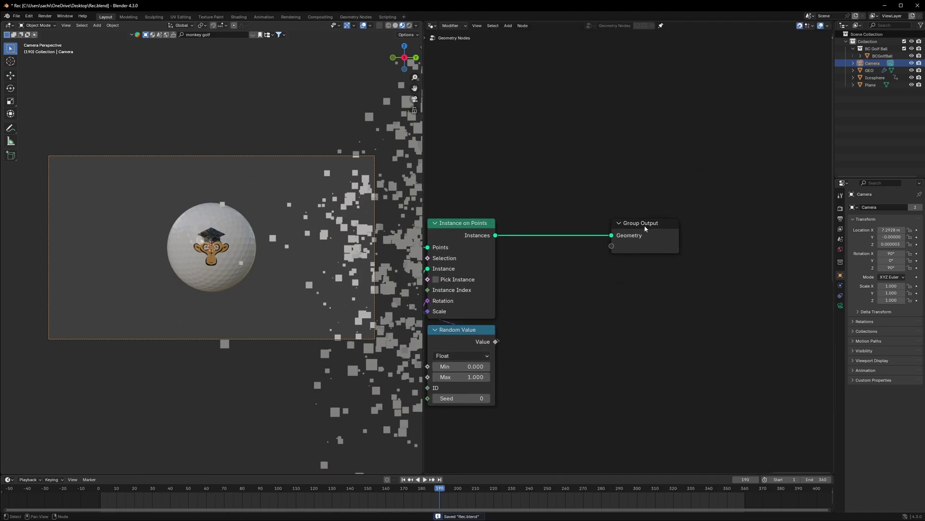
left_click_drag(644, 225, 725, 227)
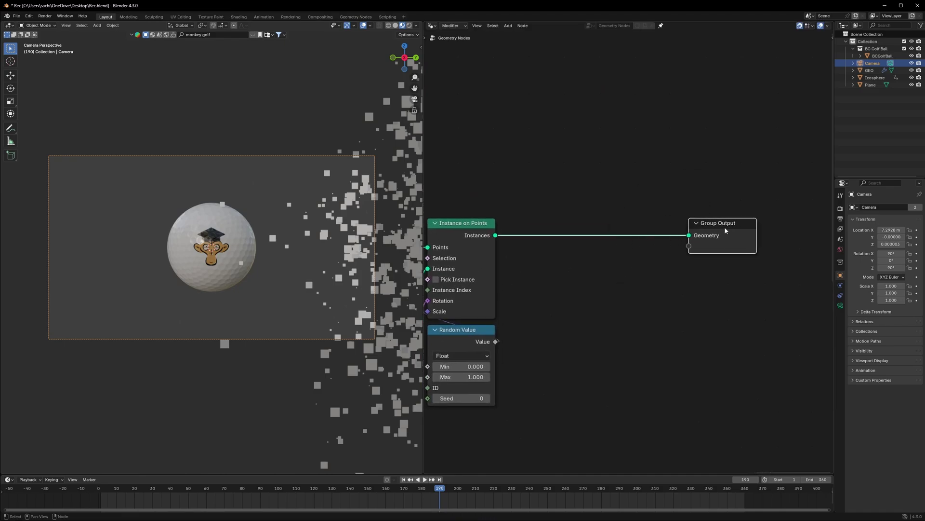
left_click(579, 283)
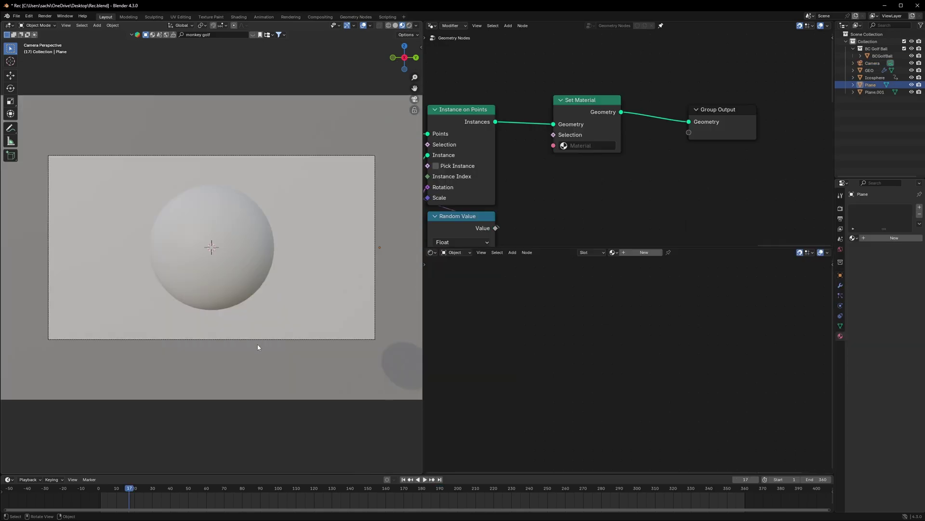
- Create a new material on the ico sphere and name it PUFF
left_click(258, 221)
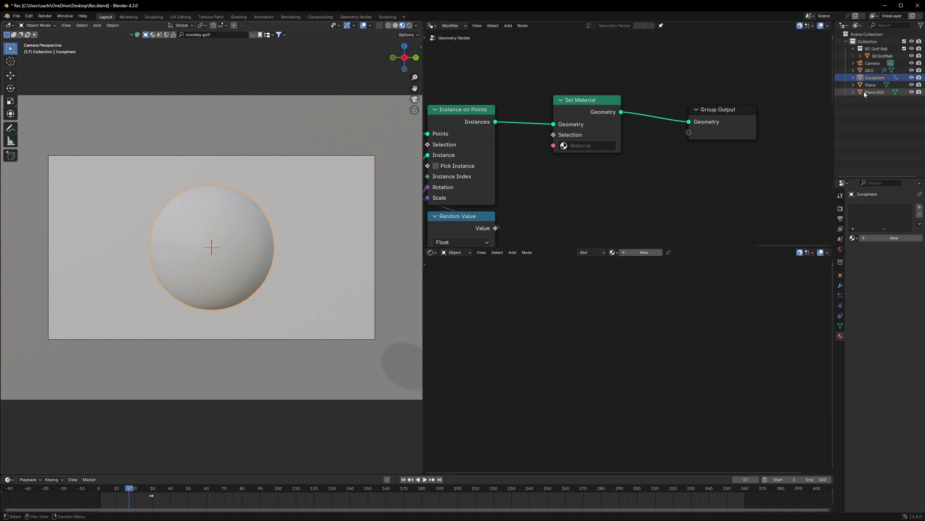
middle_click_drag(407, 312, 245, 284)
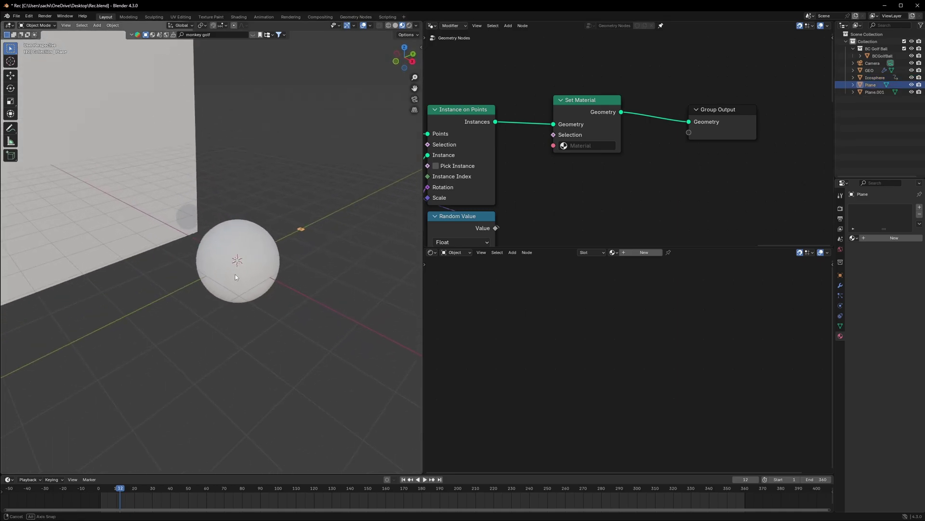
scroll(329, 261, "up", 2)
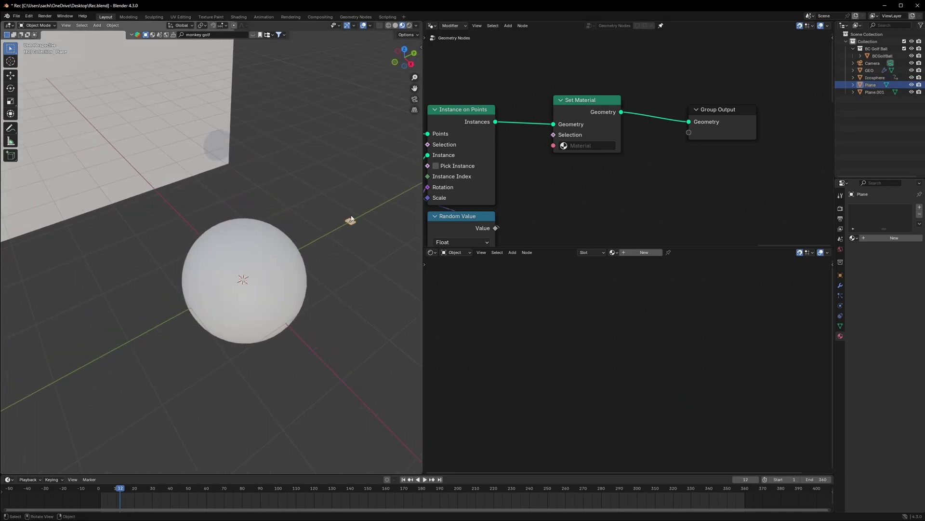
left_click(343, 246)
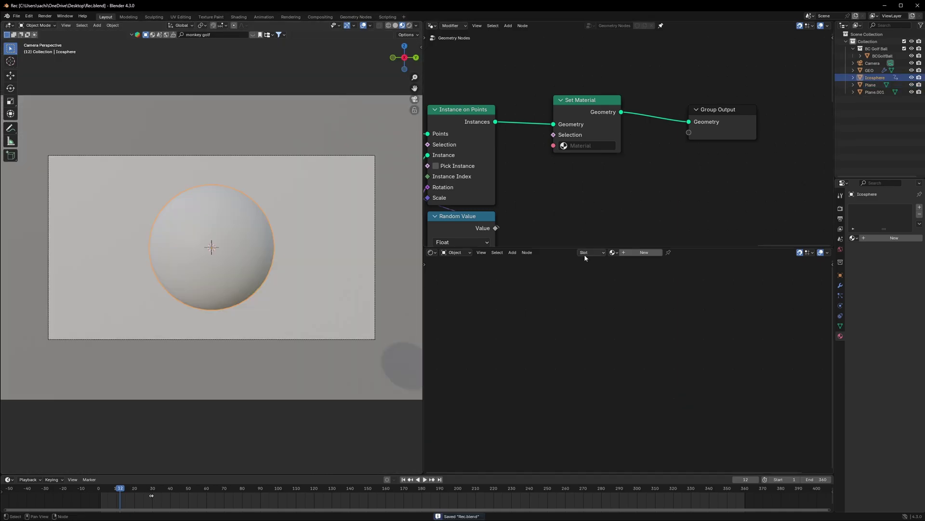
left_click(213, 225)
left_click(645, 252)
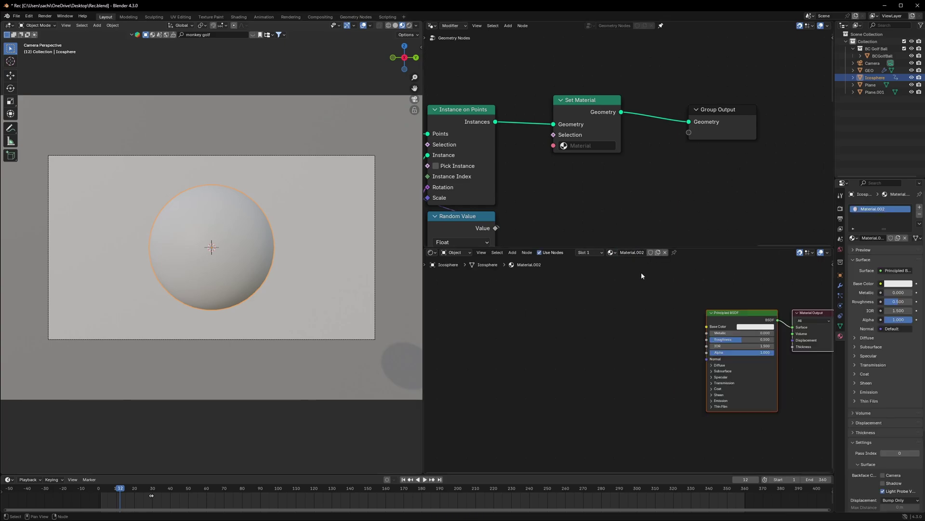
double_click(637, 253)
type("PUFF")
key("Return")
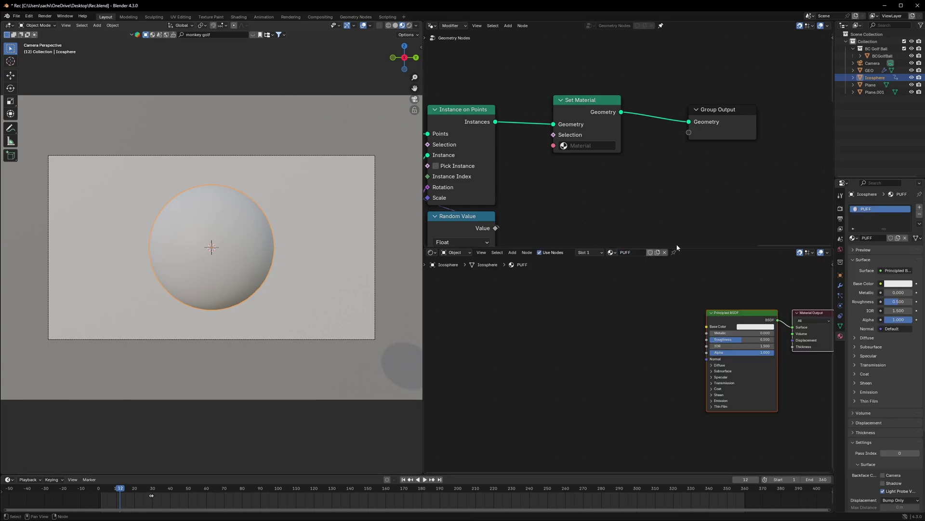
- Assign the existing PUFF material to the Plane object
left_click(870, 85)
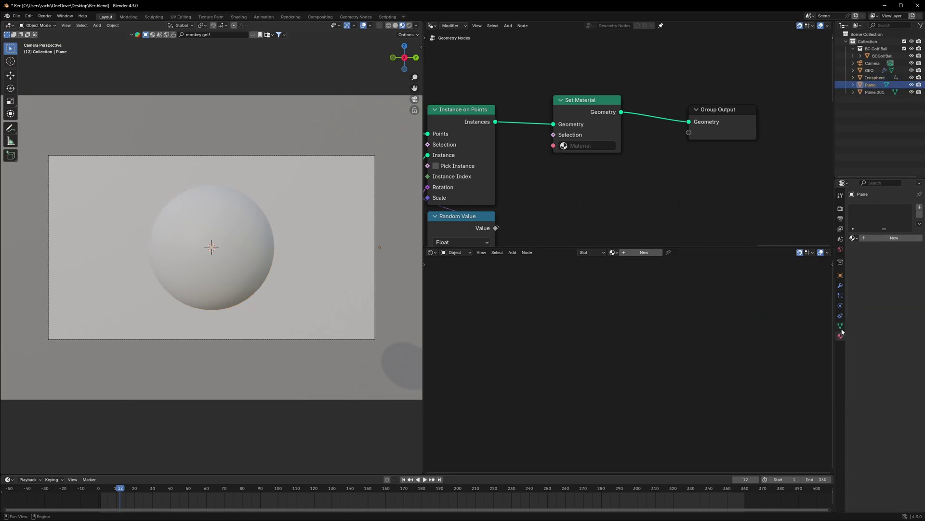
left_click(853, 238)
left_click(760, 269)
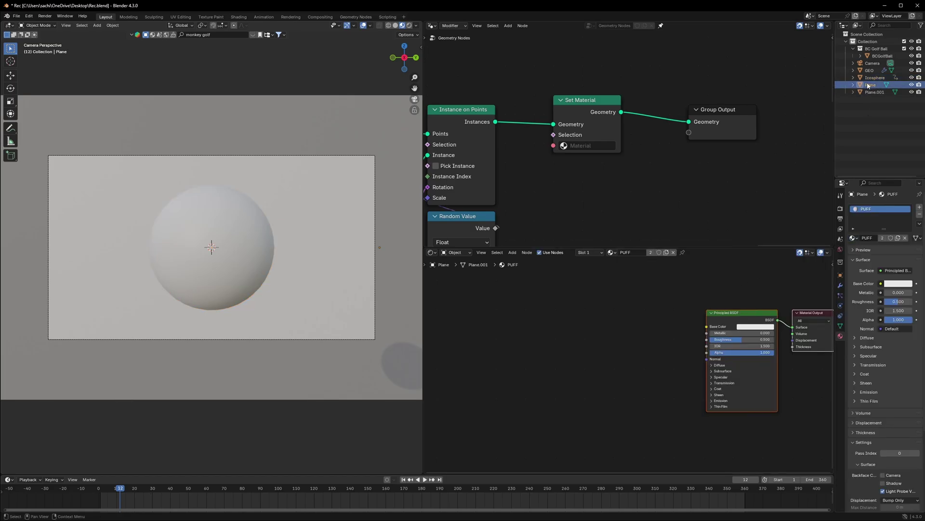
- Add a UV Map node using UVMap to the ico sphere's PUFF material
left_click(875, 78)
middle_click_drag(606, 326, 602, 309)
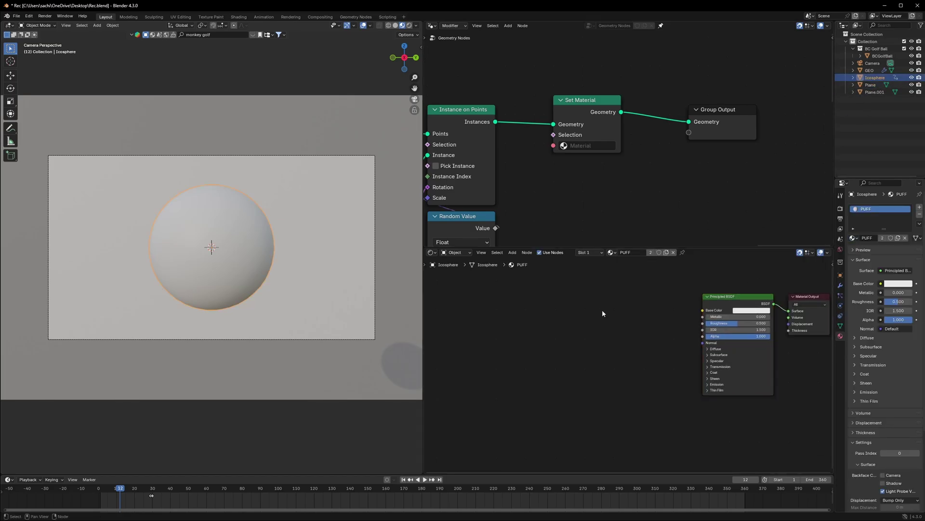
key("shift+a")
type("uv")
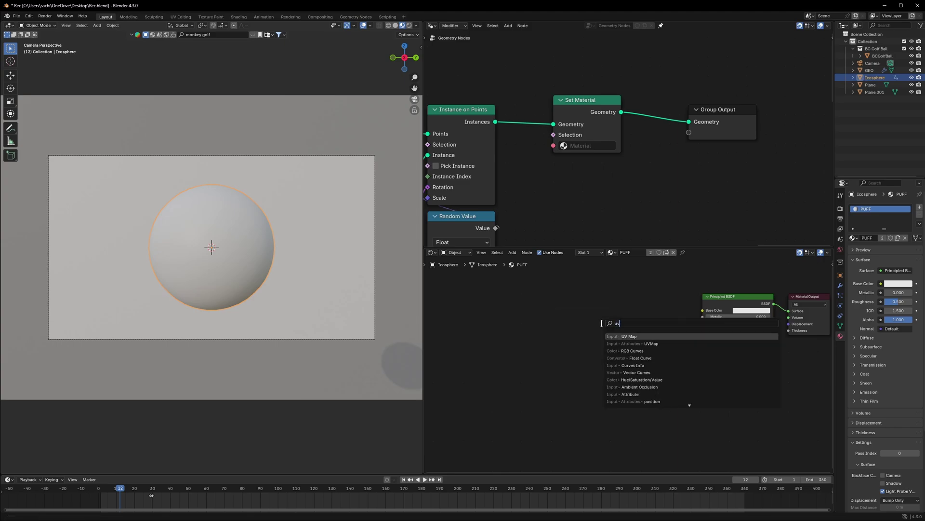
key("Return")
left_click(519, 338)
scroll(519, 339, "up", 1)
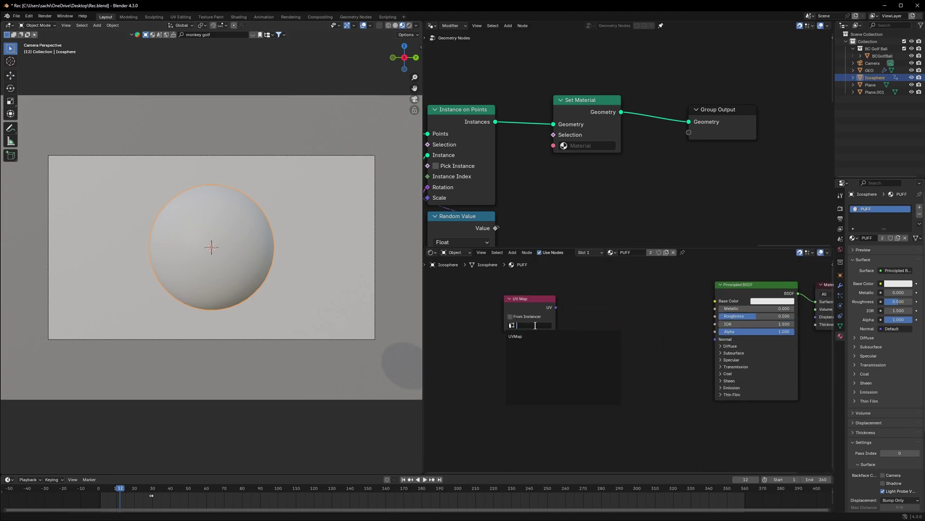
- Add a Voronoi Texture fed by the UV Map node and link its Color into the Principled BSDF's Base Color
left_click_drag(557, 307, 606, 299)
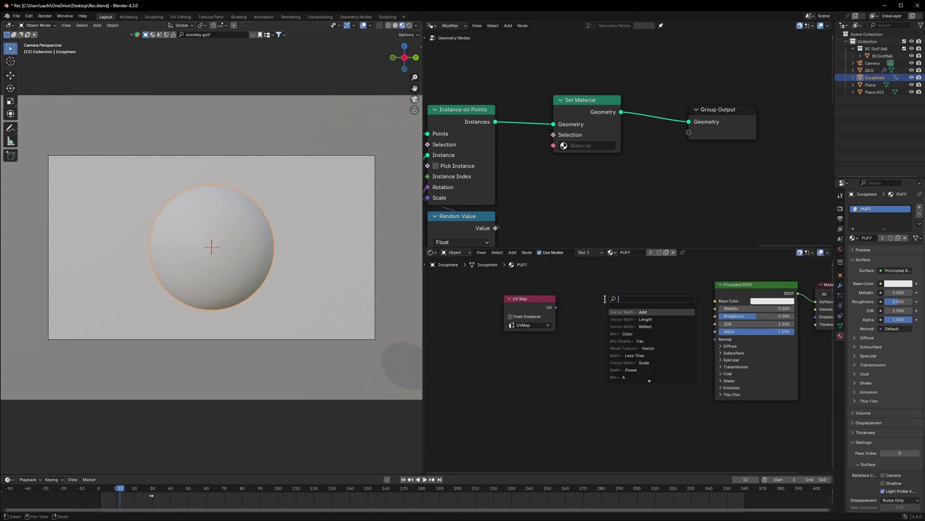
type("vorno")
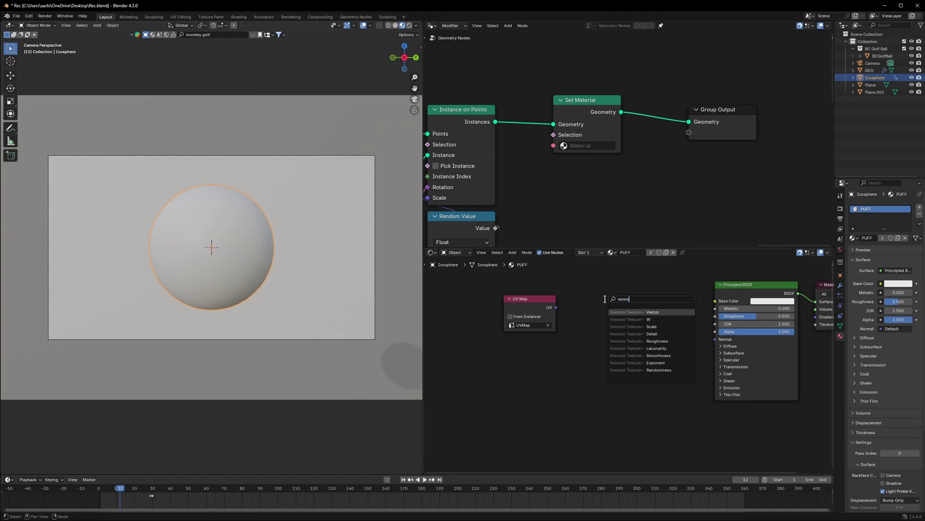
left_click(640, 312)
left_click_drag(629, 308, 715, 301)
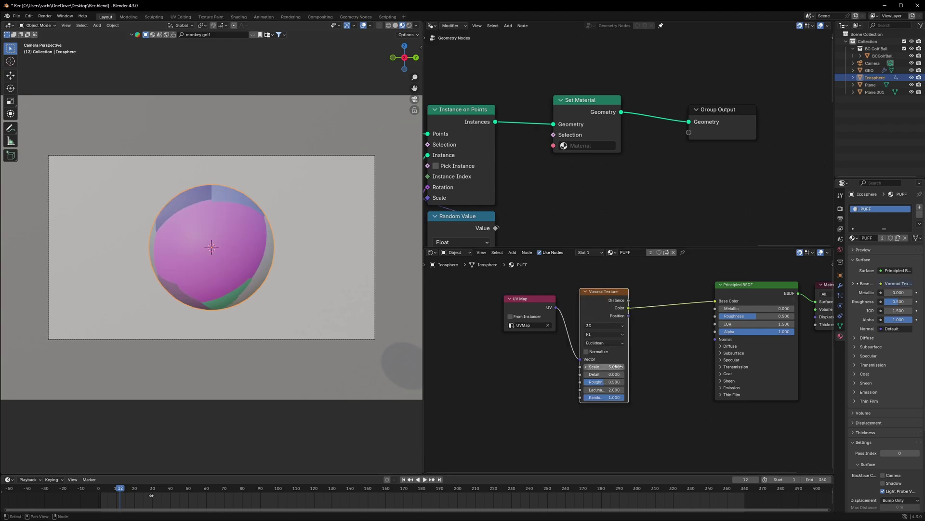
- Set the Voronoi Texture's Scale to 7.5 and Lacunarity to 7.2, and move the UV Map node further away from it
left_click_drag(603, 366, 669, 366)
left_click_drag(530, 298, 475, 299)
middle_click_drag(493, 381, 554, 375)
- Add an Attribute node beneath the UV Map node, with type Instancer and name UVMap
left_click(531, 334)
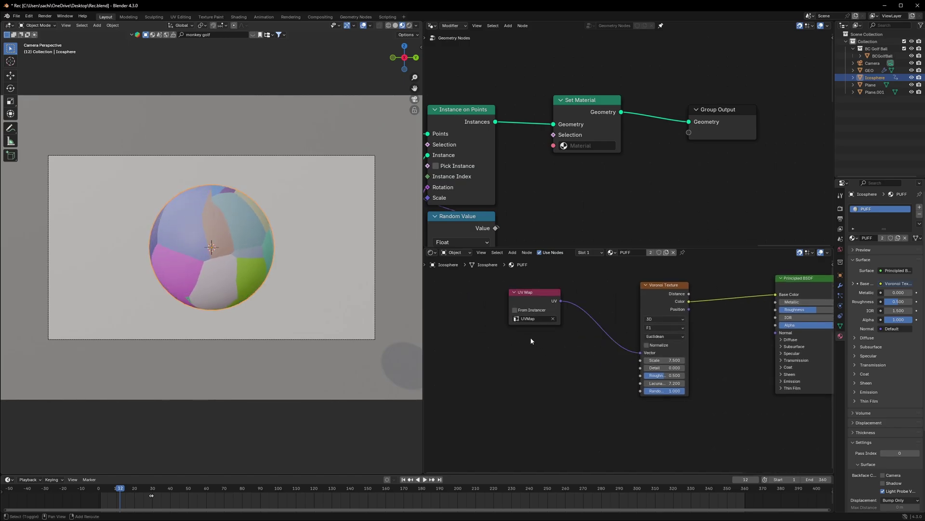
key("shift+a")
left_click(530, 338)
type("attr")
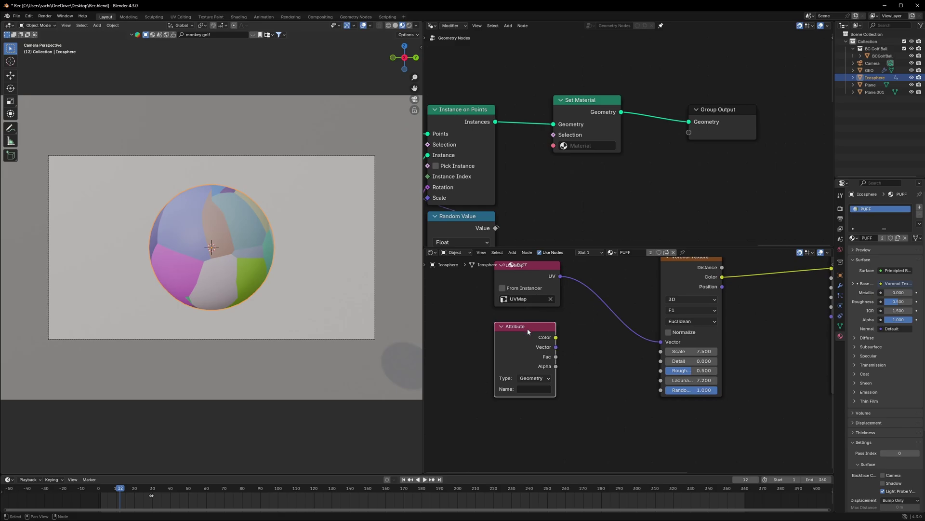
mouse_move(528, 329)
left_mouse_down()
mouse_move(540, 342)
mouse_move(527, 329)
left_mouse_up()
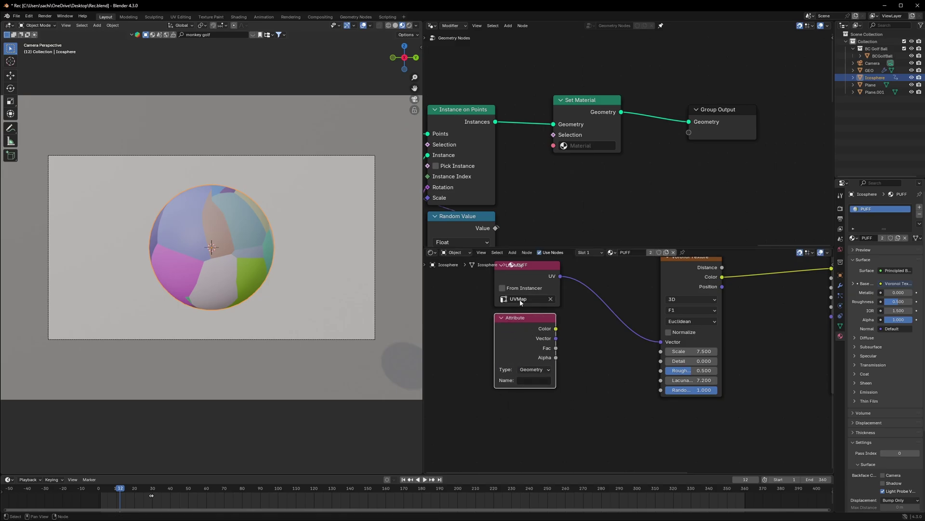
type("UVMap")
left_click(544, 370)
left_click(530, 403)
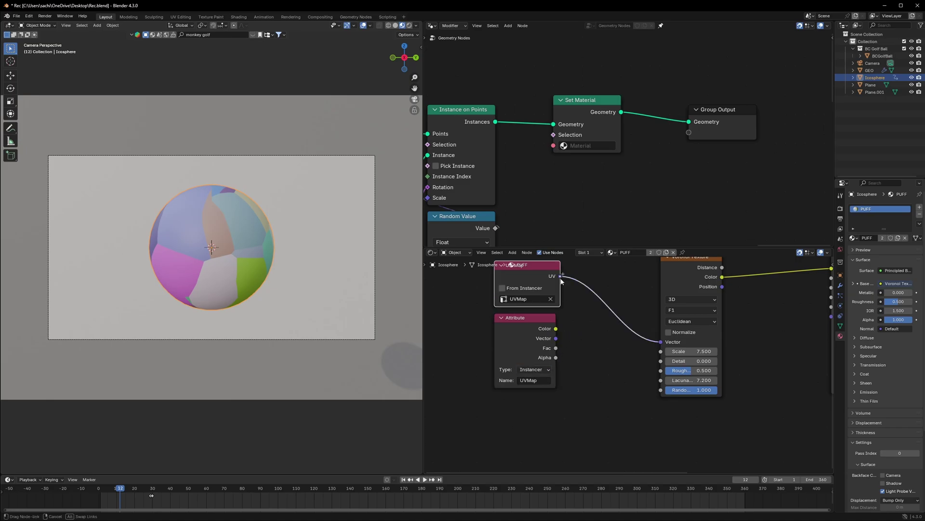
- Insert a Vector Math Add node between UV Map and Voronoi Texture and link the Attribute's Vector into its second input
left_click_drag(560, 276, 585, 313)
key("Return")
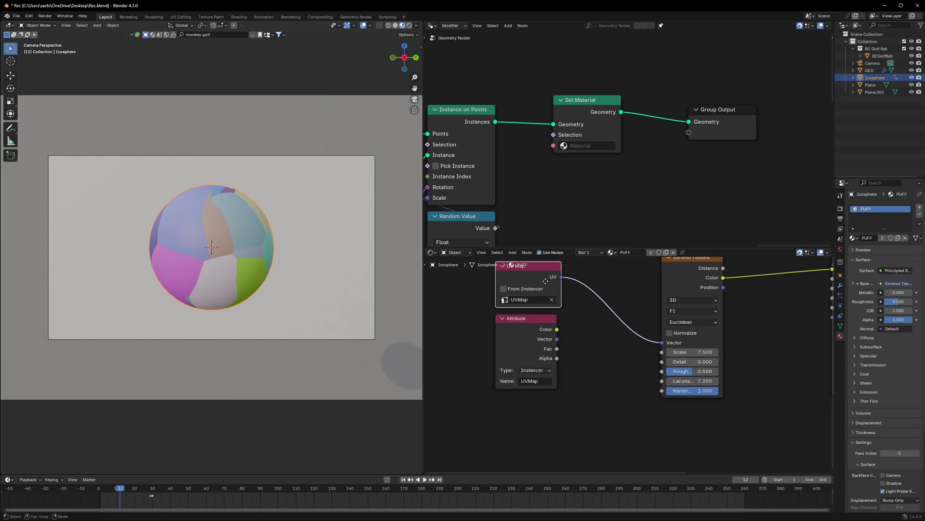
middle_click_drag(588, 276, 591, 305)
key("shift+a")
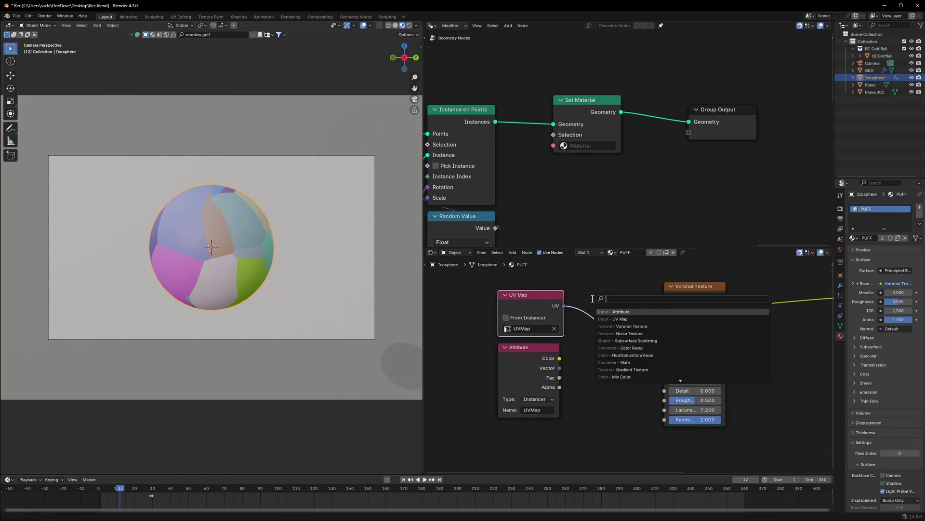
type("ve")
key("Return")
left_click(593, 298)
left_click_drag(560, 369, 585, 339)
- Play the burst to frame 62 and assign PUFF as the Set Material node's material
key("space")
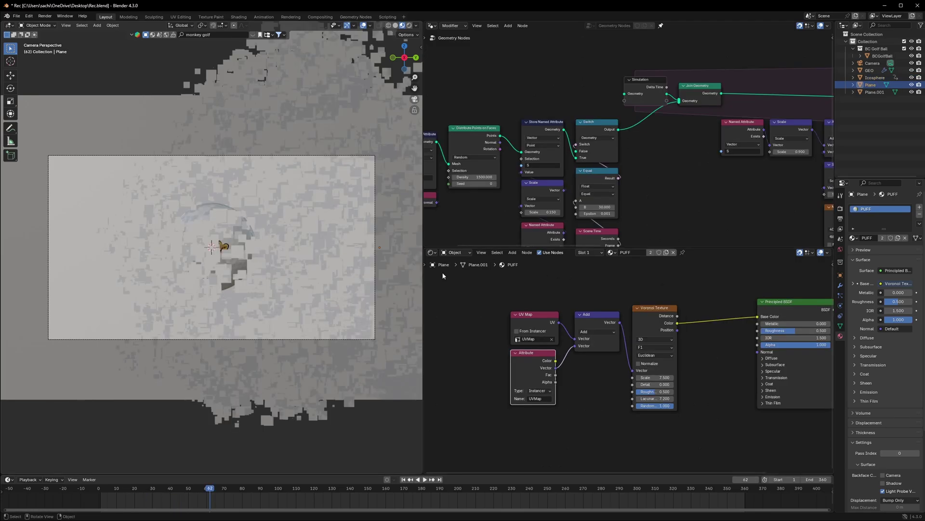
middle_click_drag(773, 187, 710, 187)
scroll(710, 187, "up", 3)
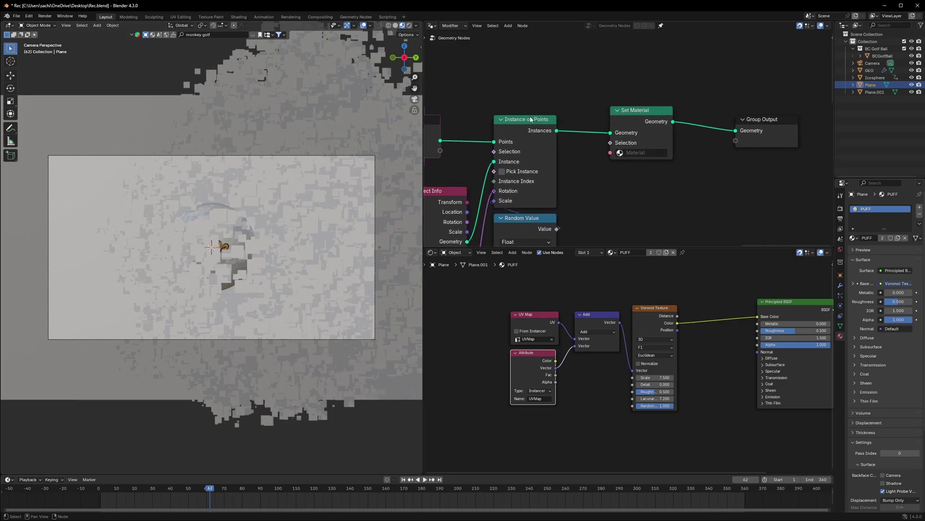
left_click(635, 152)
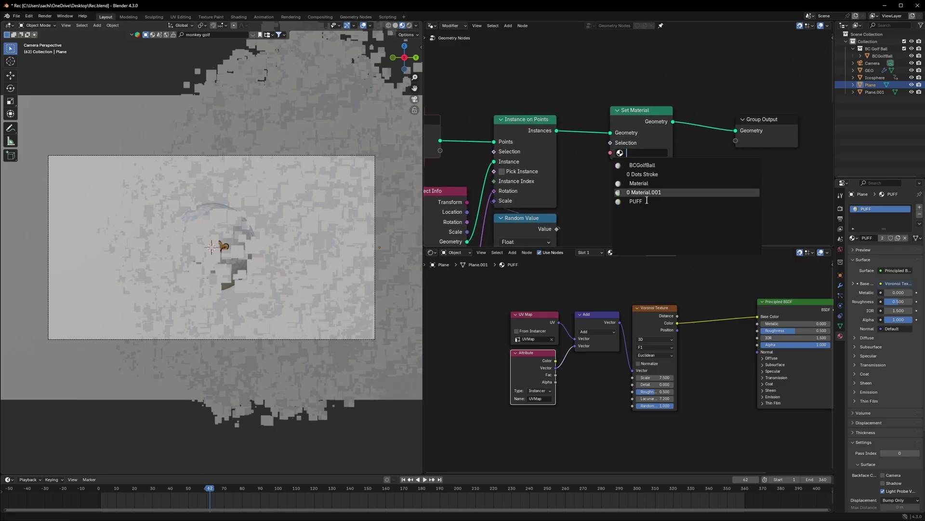
left_click(626, 191)
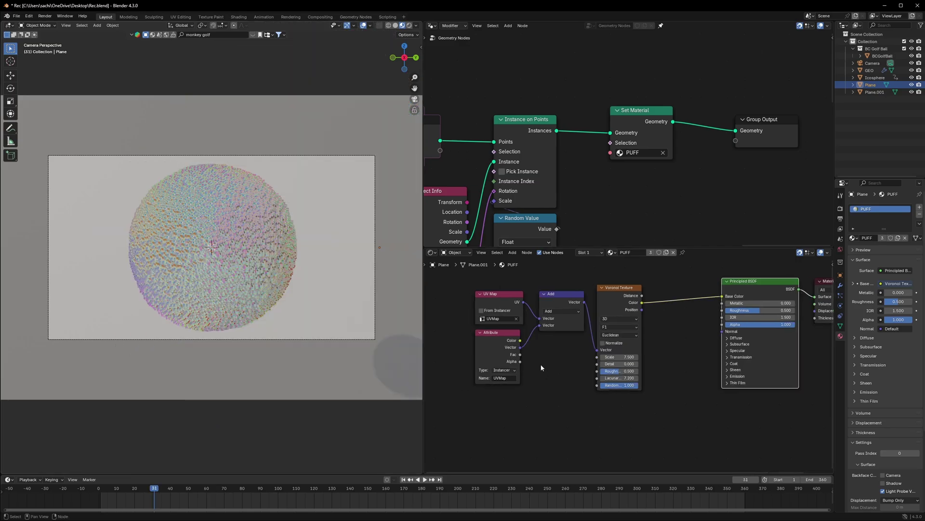
- Rename the UV map of the Plane object to UVMap1
left_click(863, 85)
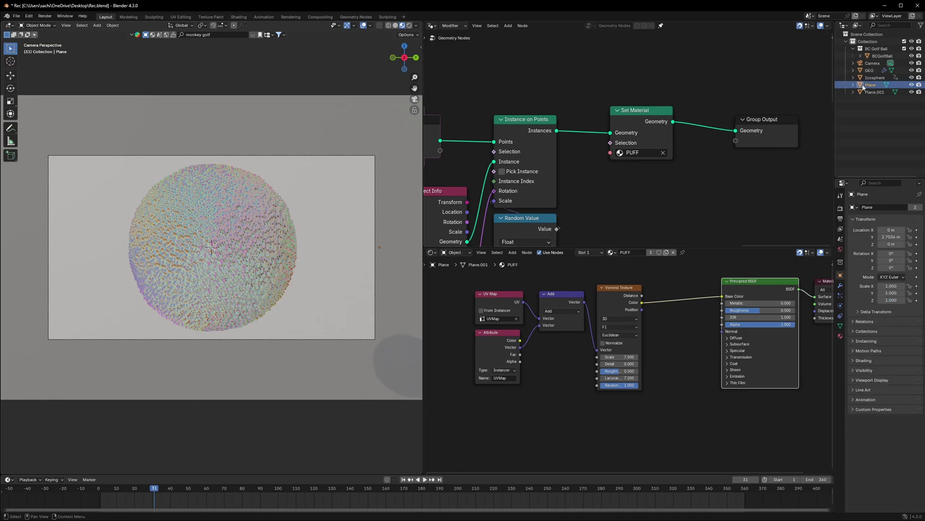
left_click(840, 326)
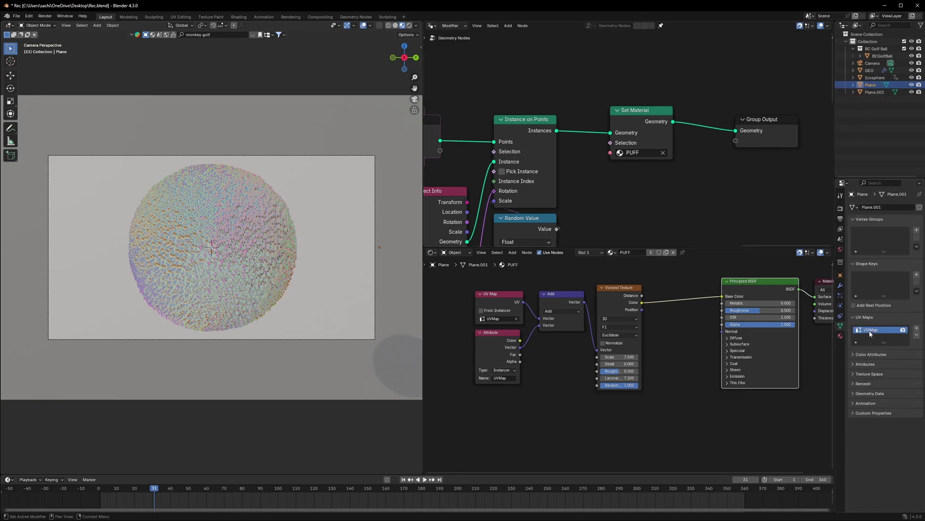
double_click(877, 332)
type("1")
key("Return")
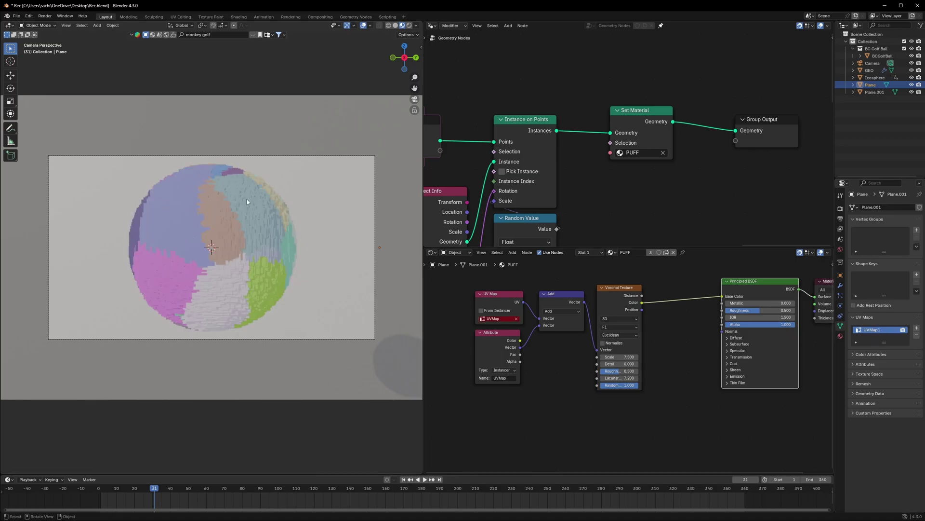
- Scrub the timeline between about frames 18 and 31 to examine how the Voronoi colours carry over to the instanced planes
left_click_drag(144, 488, 131, 488)
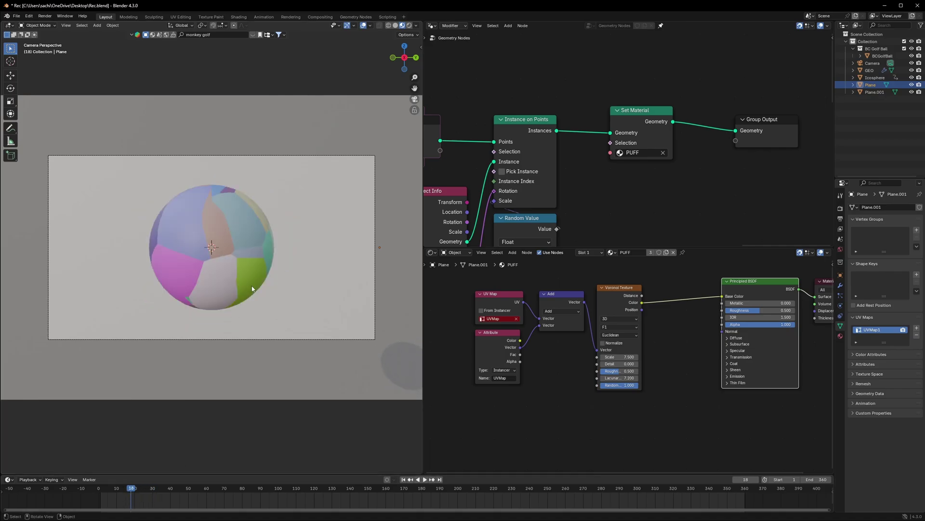
scroll(476, 317, "up", 2)
scroll(520, 352, "up", 1)
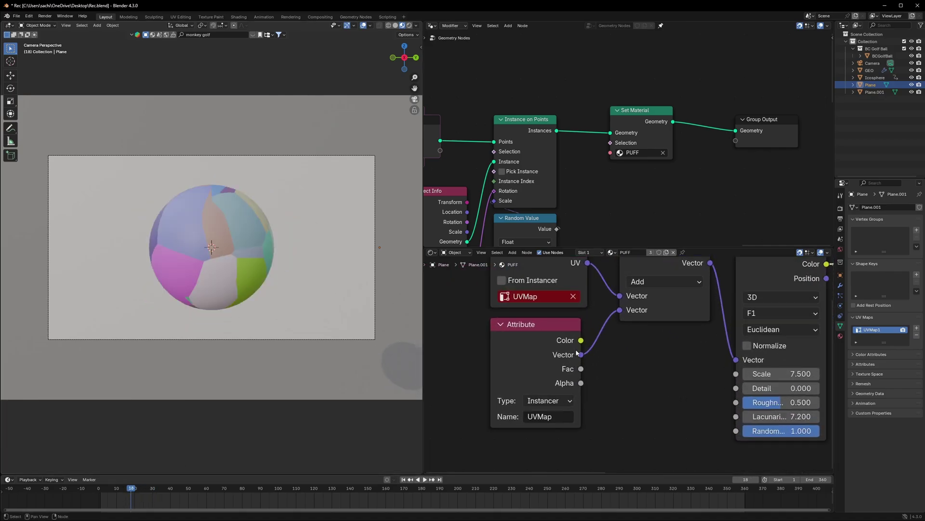
left_click(569, 288)
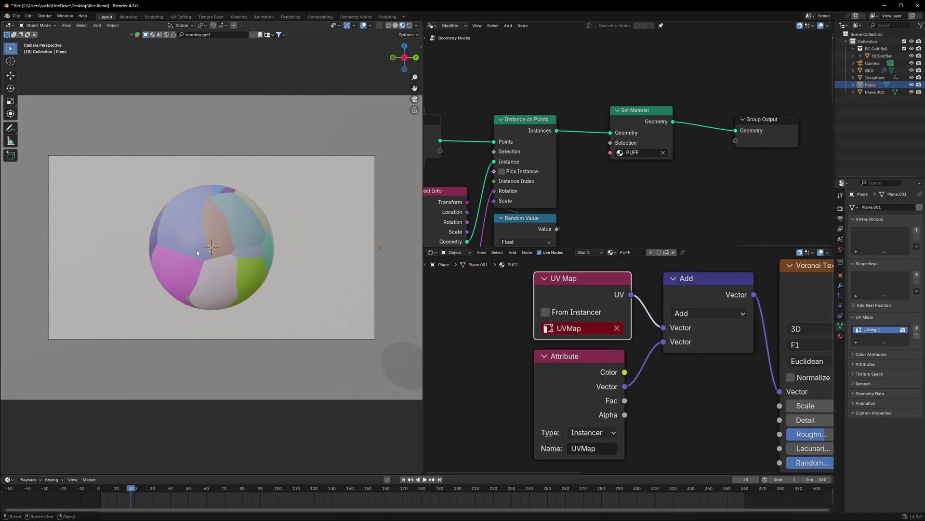
scroll(198, 251, "up", 4)
left_click_drag(137, 489, 151, 490)
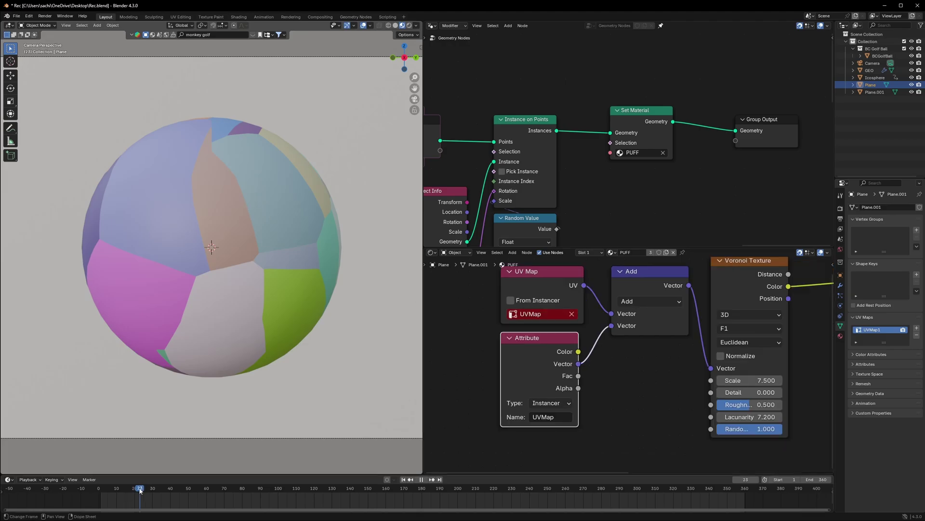
left_click_drag(151, 490, 153, 490)
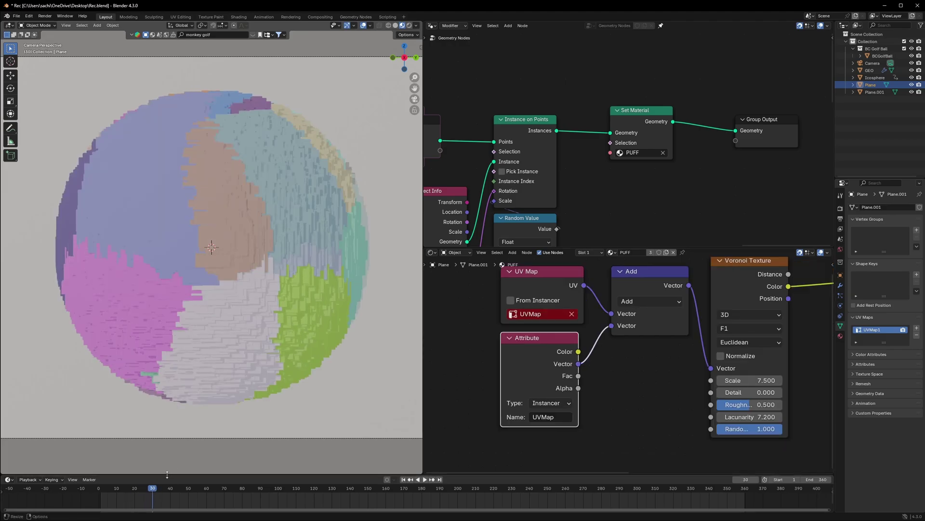
left_click_drag(154, 489, 150, 490)
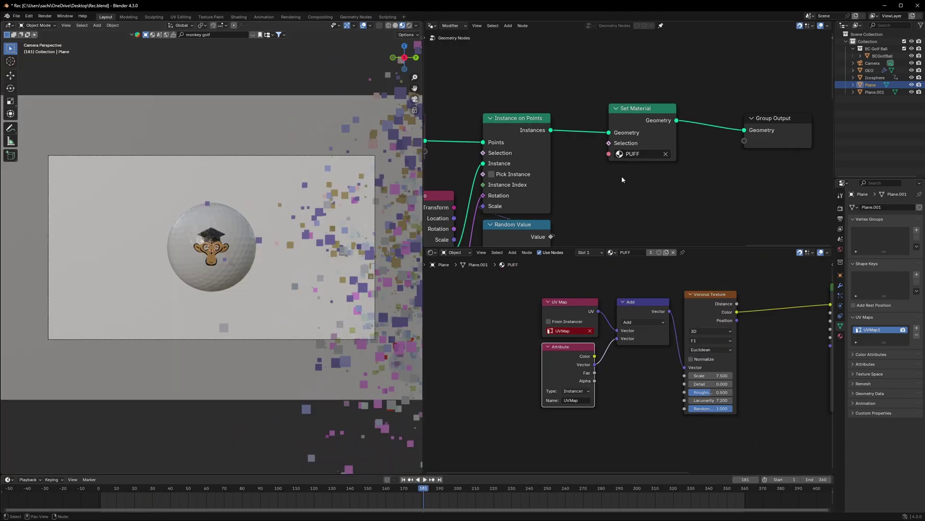
- Move the texture nodes away from the Principled BSDF and insert a Color Ramp between the Voronoi Texture's Color and Base Color
middle_click_drag(554, 332, 664, 346)
scroll(625, 331, "down", 3)
left_click_drag(641, 286, 441, 427)
key("g")
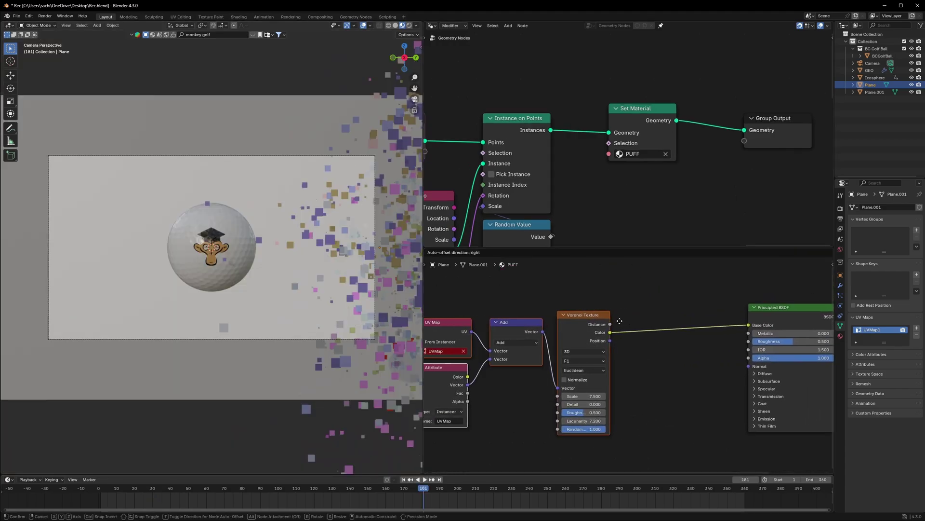
left_click(559, 315)
left_click(620, 300)
key("shift+a")
type("col")
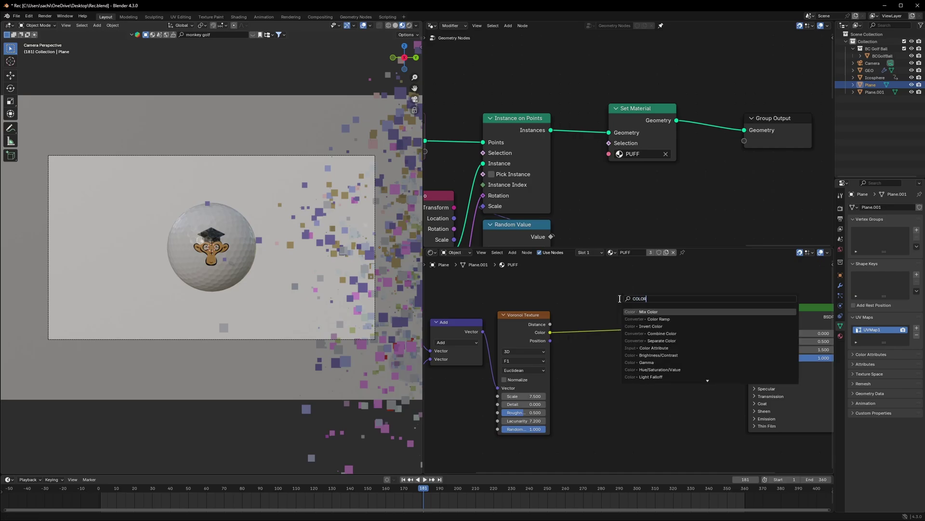
left_click(661, 319)
left_click(625, 349)
- Move the Color Ramp's black stop to position 0.259 and play the burst from the start to frame 50
scroll(573, 328, "up", 2)
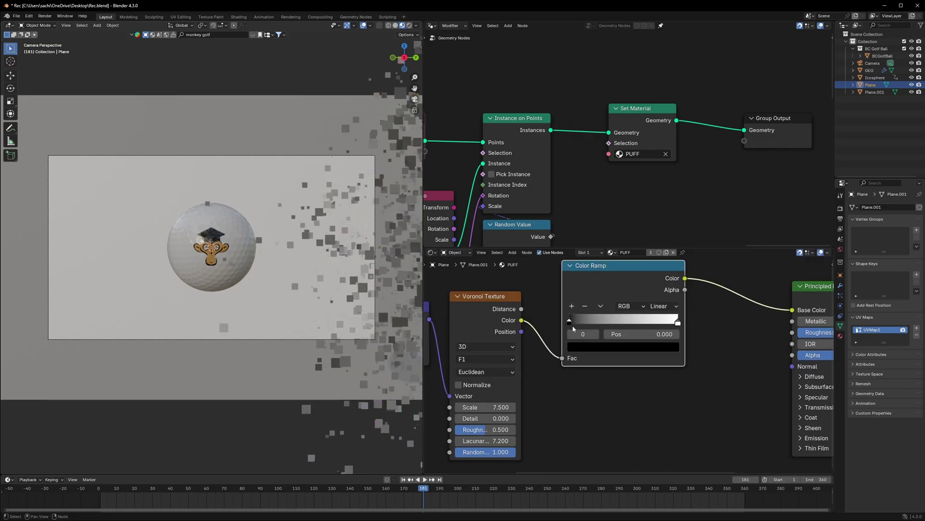
left_click_drag(573, 327, 600, 322)
left_click(623, 347)
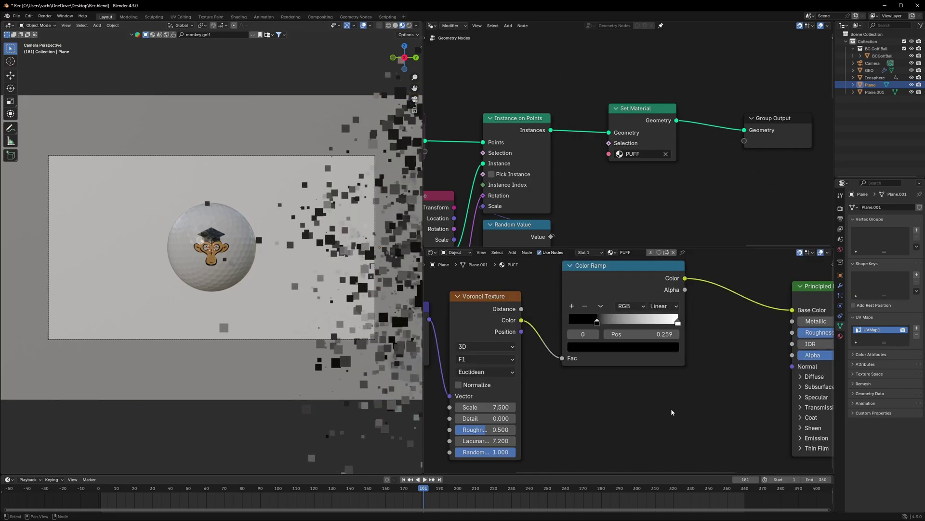
key("space")
key("shift+Left")
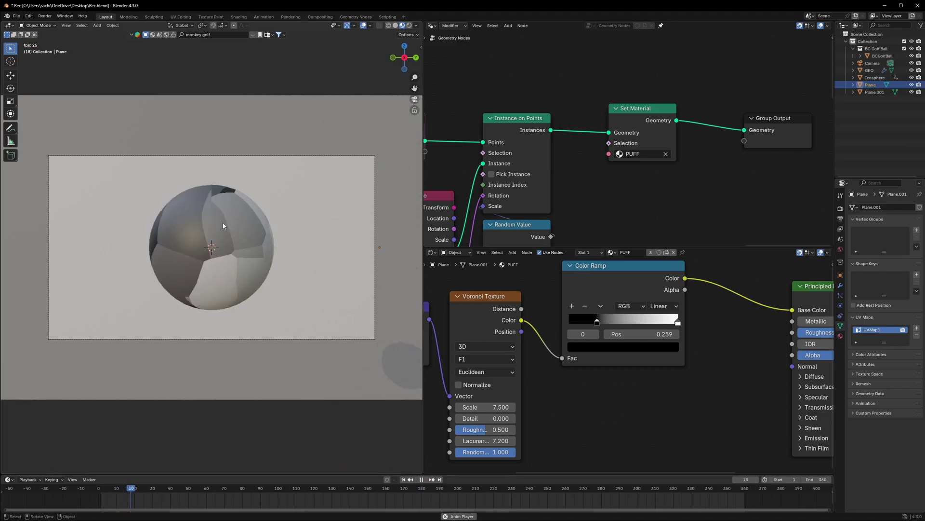
key("space")
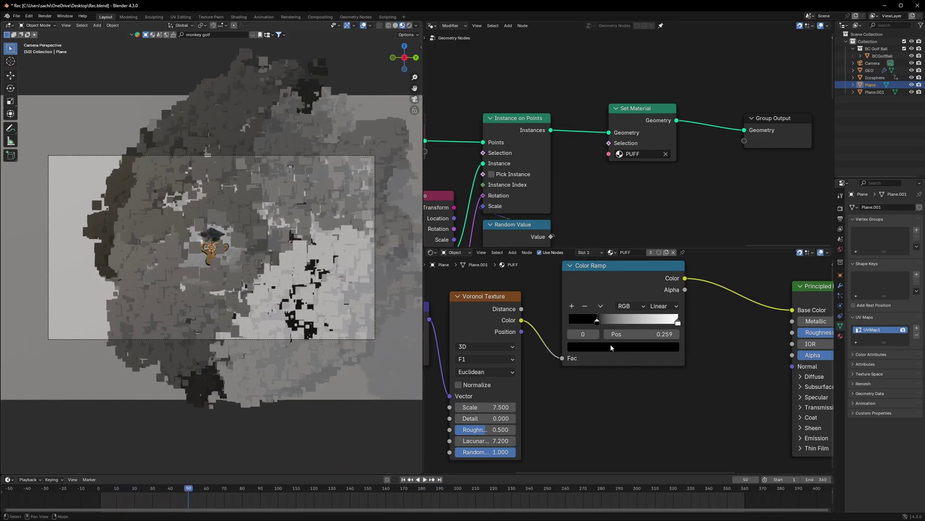
- Change the Color Ramp's black stop to light blue #8592FFFF and select the white stop
left_click(610, 347)
left_click_drag(662, 229, 661, 179)
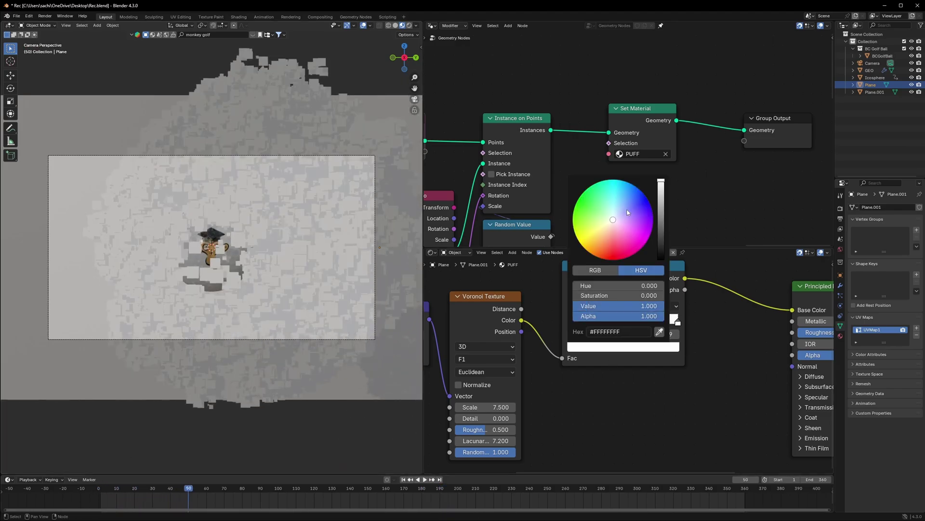
left_click_drag(616, 218, 627, 208)
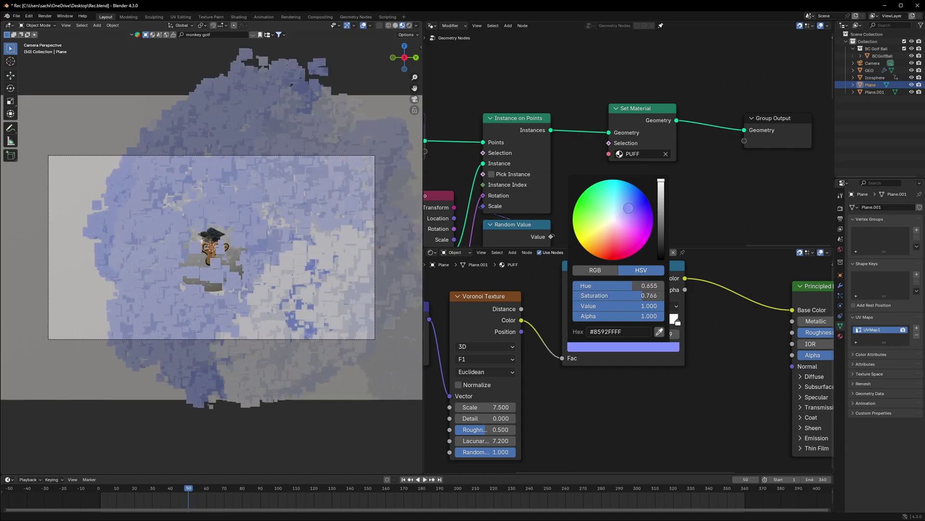
left_click(678, 322)
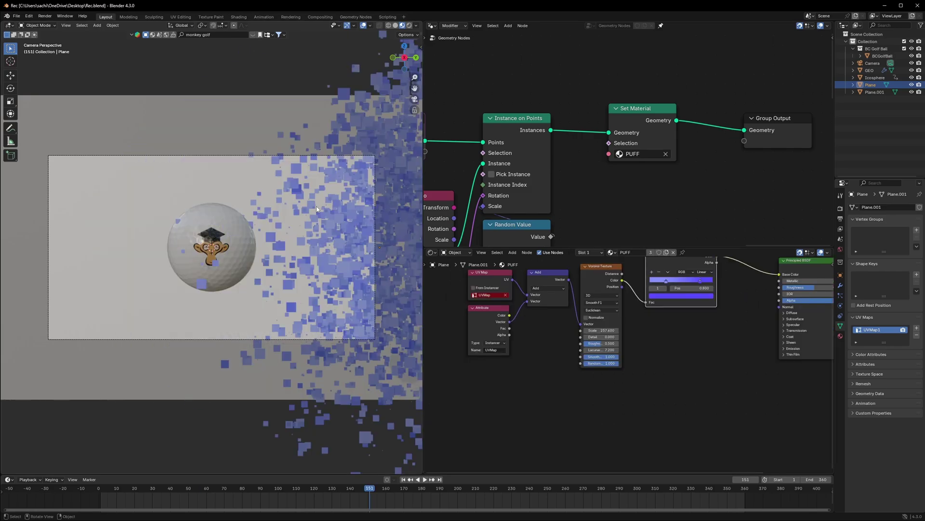
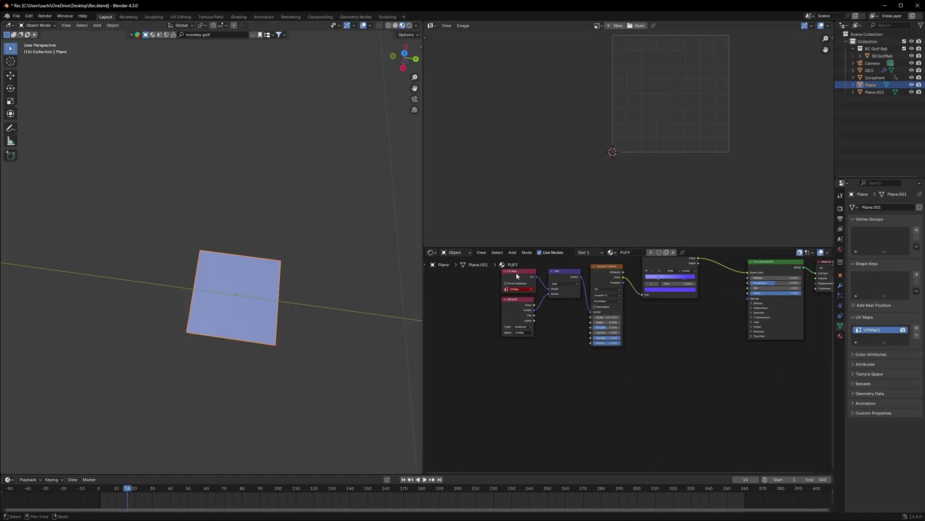
- Place a copy of the UV Map node in empty space, connect it to a Vector Math Length node and preview its value
key("g")
left_click(611, 401)
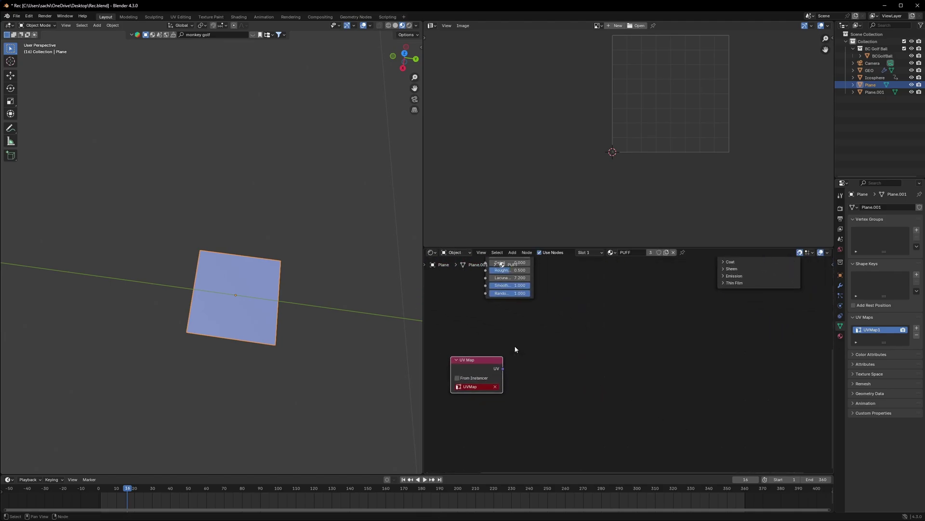
key("shift+a")
type("le")
key("Return")
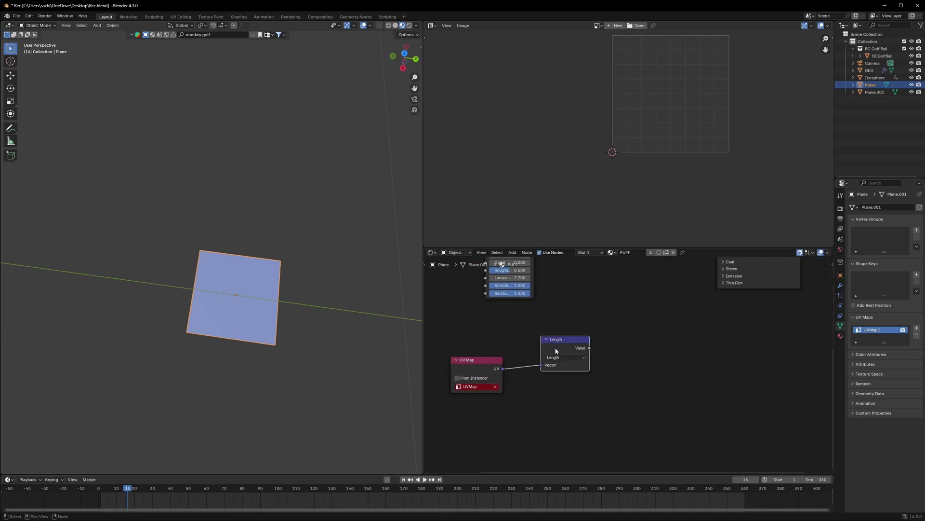
left_click(562, 346)
left_click(561, 346, "ctrl+shift")
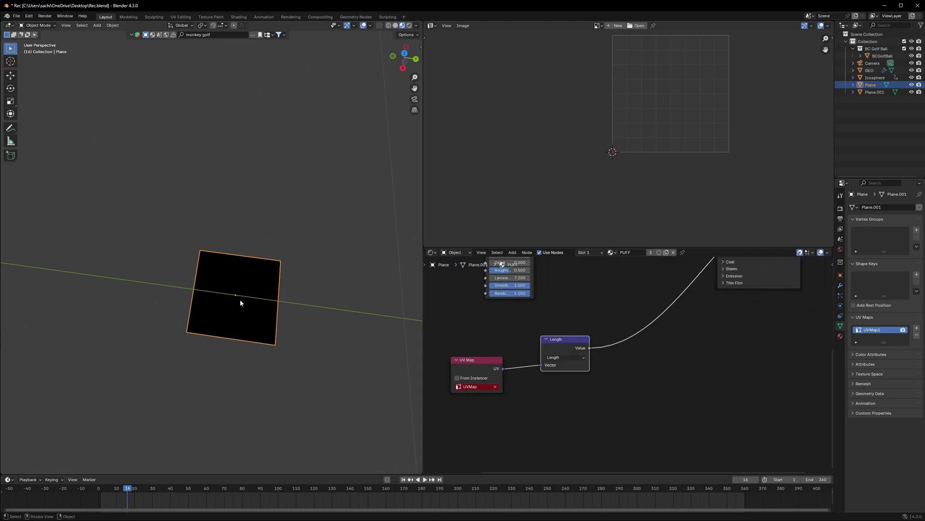
- Set the copied UV Map node to use UVMap1
middle_click_drag(240, 302, 236, 284)
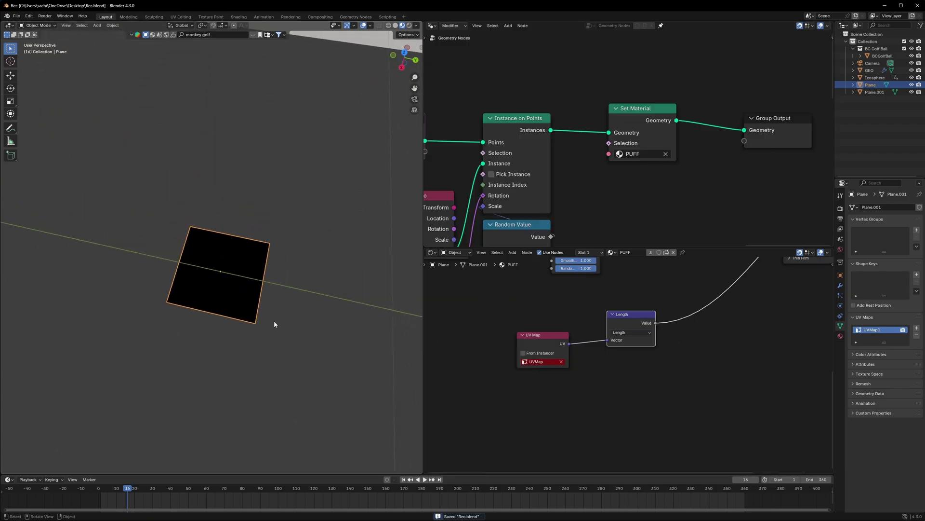
scroll(542, 361, "up", 1)
scroll(542, 360, "up", 2)
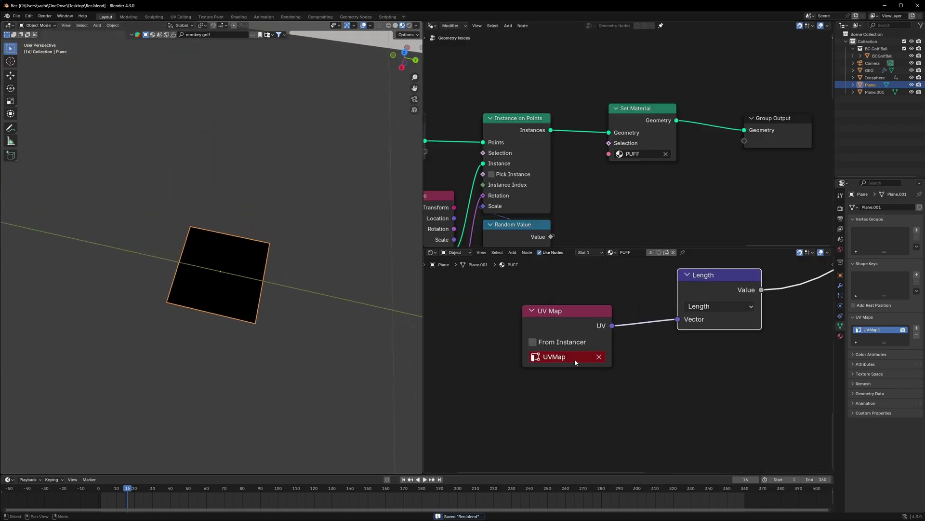
left_click(561, 358)
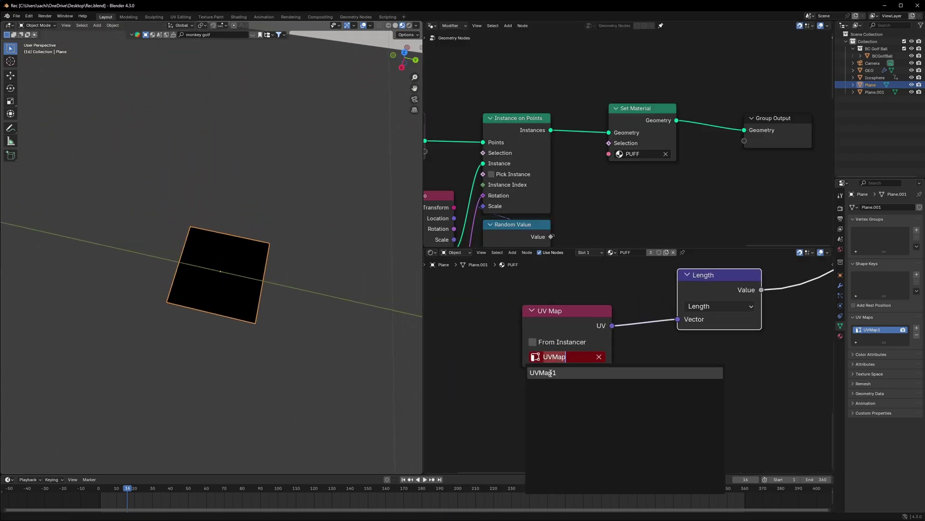
left_click(550, 372)
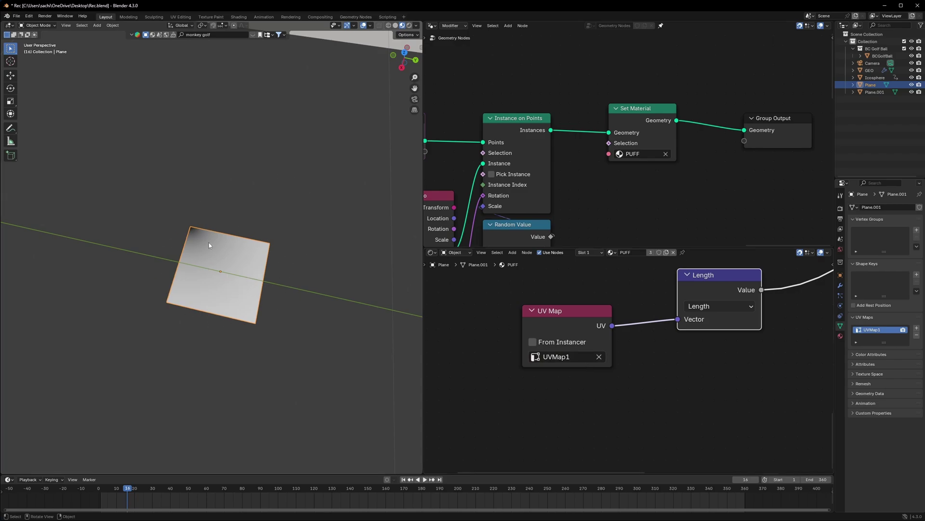
- Move the plane's UV island in the UV Editor so its centre sits on the UV origin, and return to Object Mode
key("Tab")
left_click(432, 26)
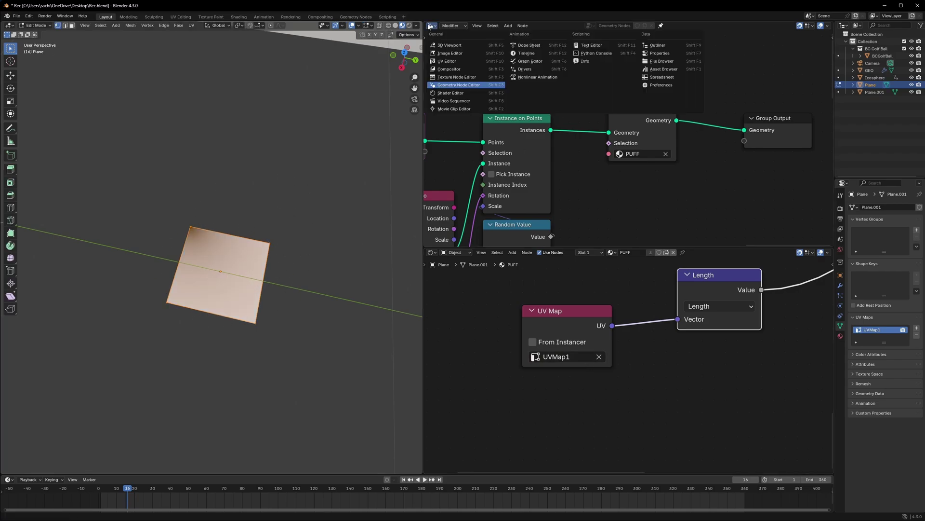
left_click(447, 61)
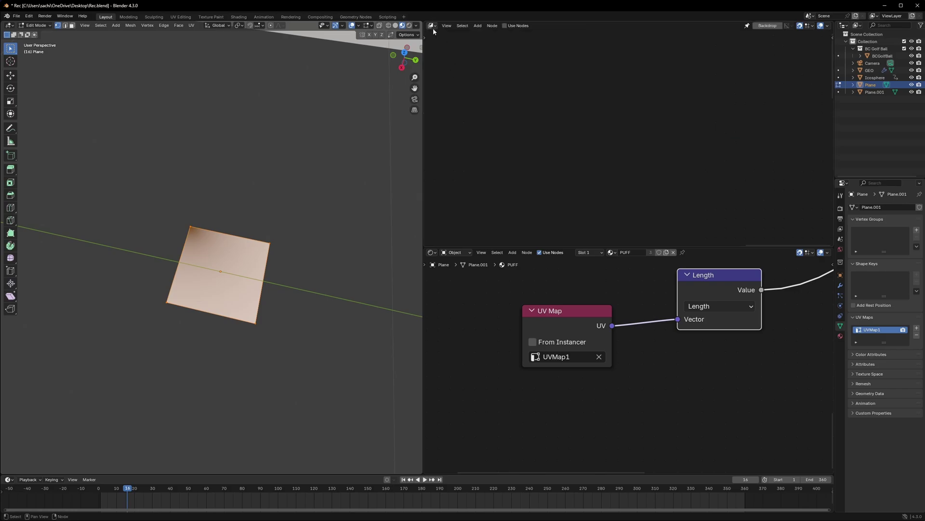
middle_click_drag(712, 117, 700, 142)
key("g")
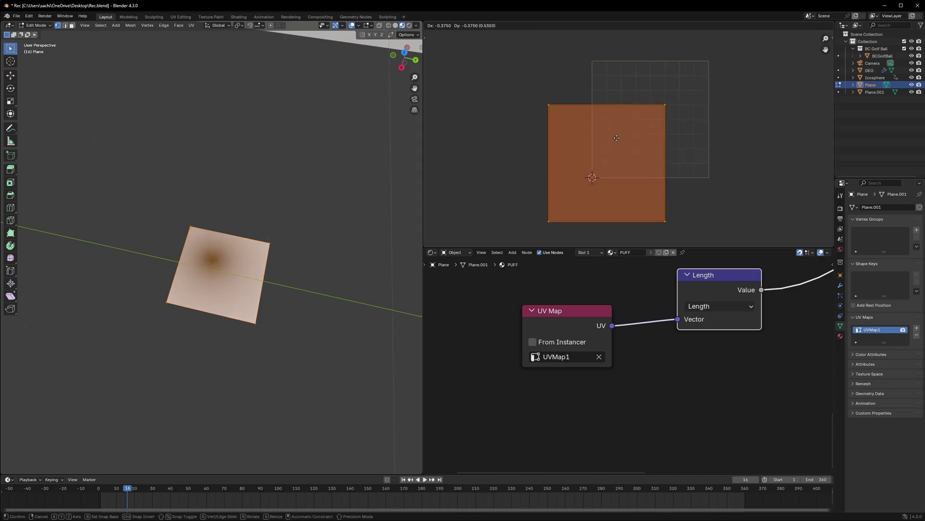
left_click(606, 161)
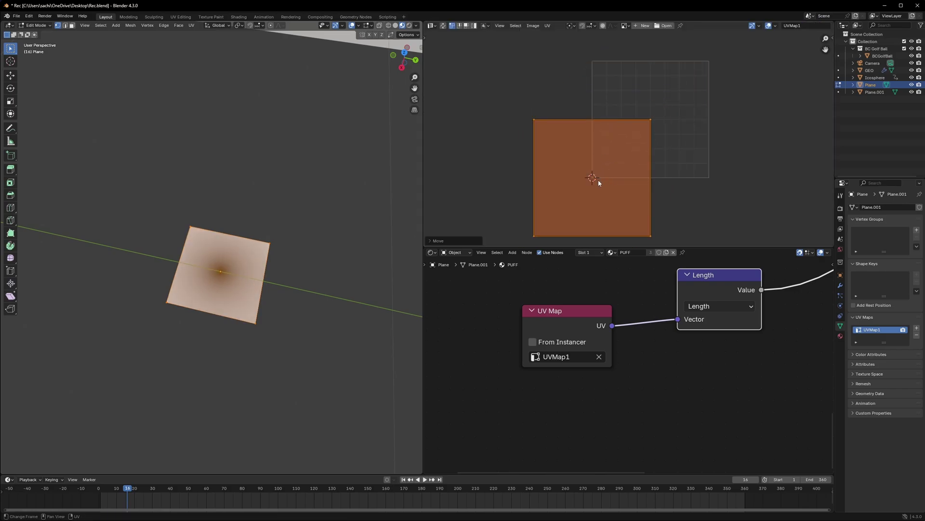
scroll(231, 274, "up", 8)
scroll(253, 267, "down", 6)
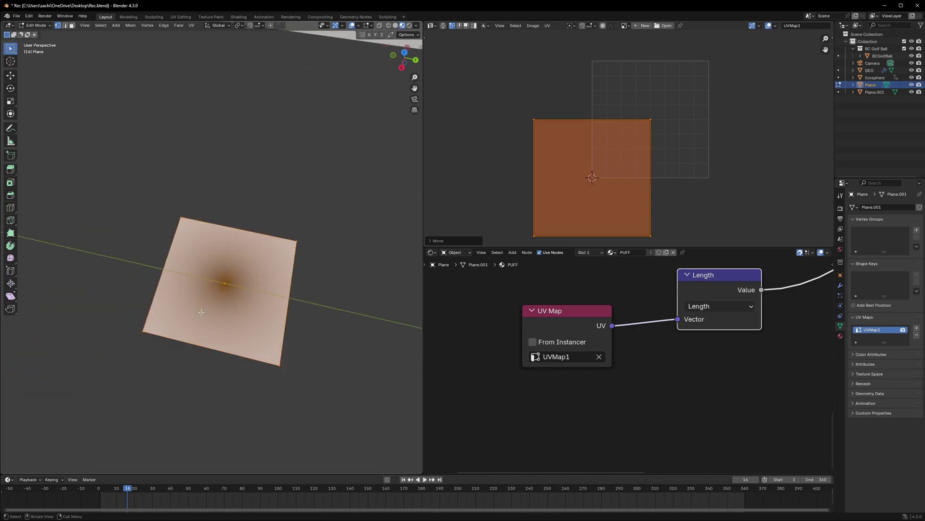
key("Tab")
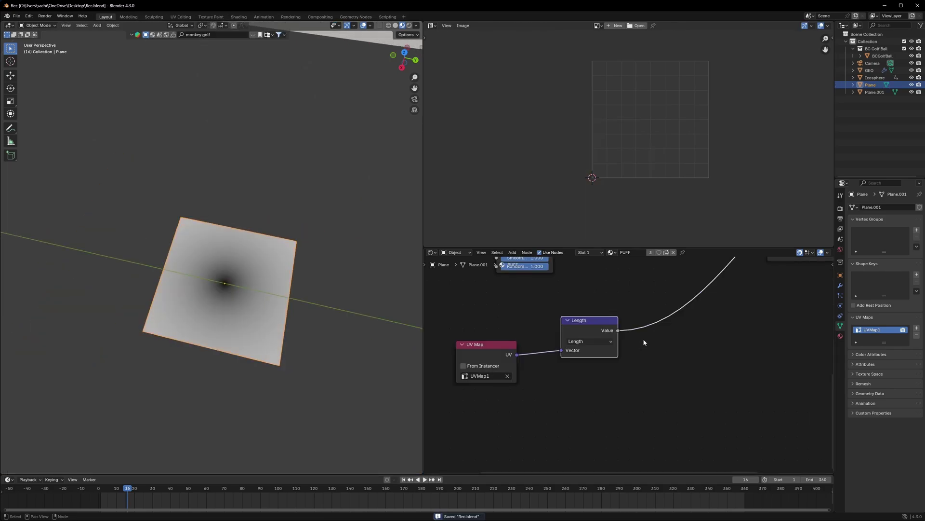
- Insert a Mix Color node after the Length node, with the Length value feeding input A
middle_click_drag(644, 342, 654, 322)
key("shift+a")
type("mix")
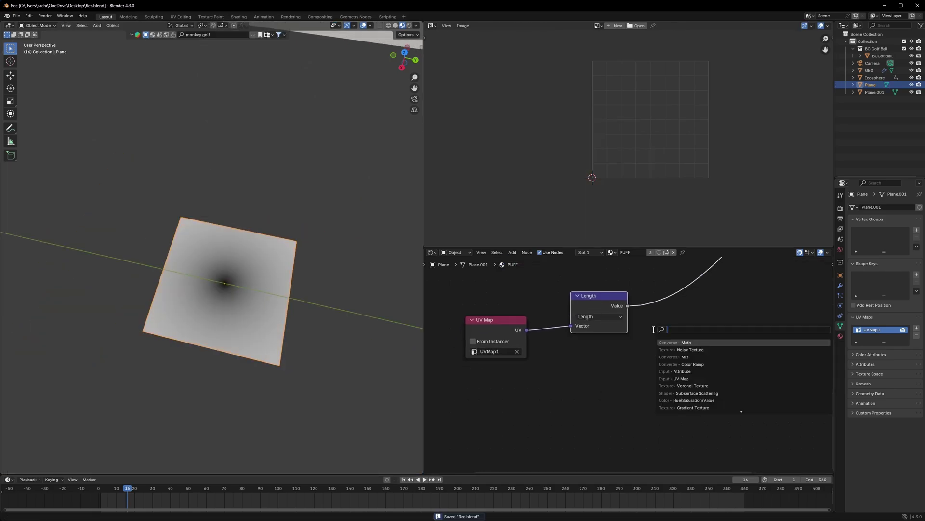
type(" col")
key("Return")
left_click(661, 270)
- Add a Noise Texture node below the Length node
key("shift+a")
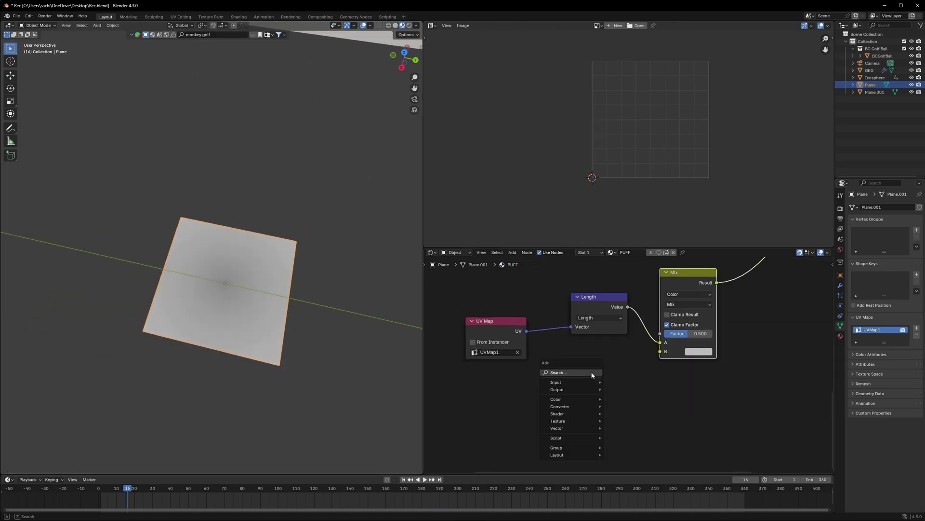
left_click(591, 373)
type("noise")
key("Return")
left_click(573, 353)
- Duplicate the UVMap1 UV Map node and connect the copy's UV output to the Noise Texture's Vector
left_click(497, 324)
key("shift+d")
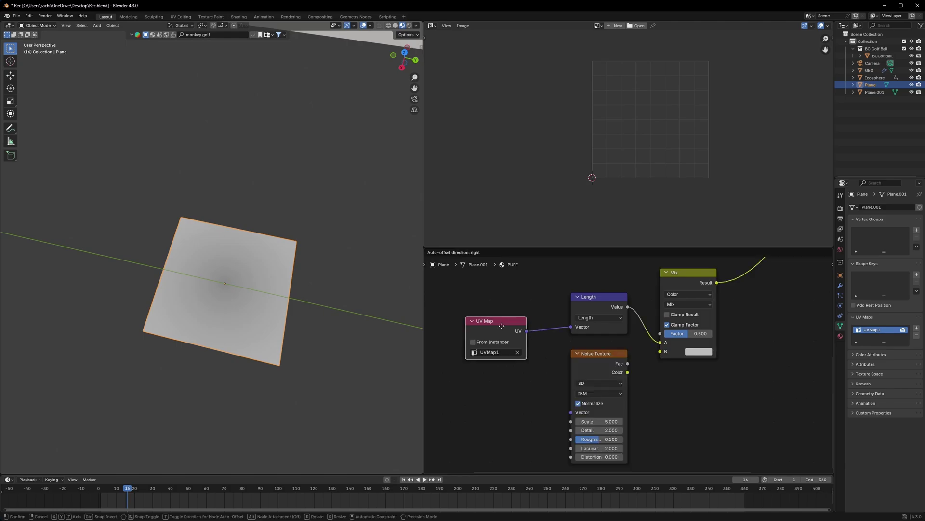
left_click(504, 381)
left_click_drag(535, 388, 570, 412)
- Connect the noise Color, with Normalize off, to Mix input B and set the blending mode to Linear Light
middle_click_drag(570, 405, 488, 413)
left_click_drag(538, 380, 571, 359)
middle_click_drag(661, 330, 644, 336)
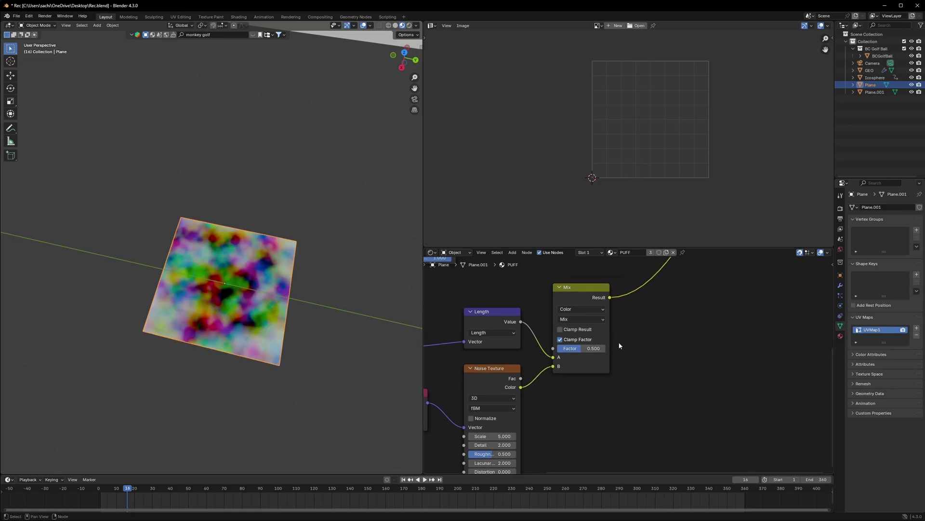
left_click(582, 319)
left_click(630, 347)
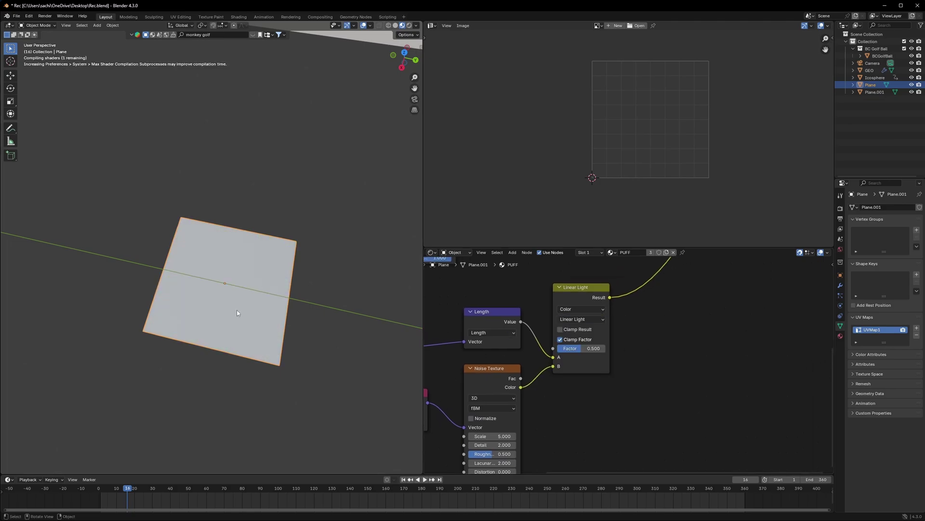
- Insert a Math node set to Less Than after the Linear Light mix node
middle_click_drag(663, 318, 623, 332)
key("shift+a")
type("math")
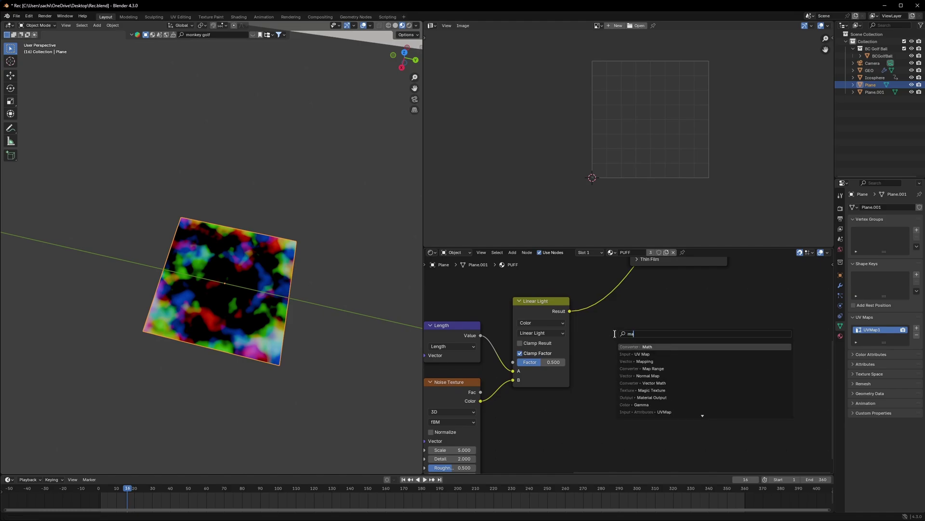
key("Return")
left_click(585, 285)
left_click(608, 313)
left_click(420, 354)
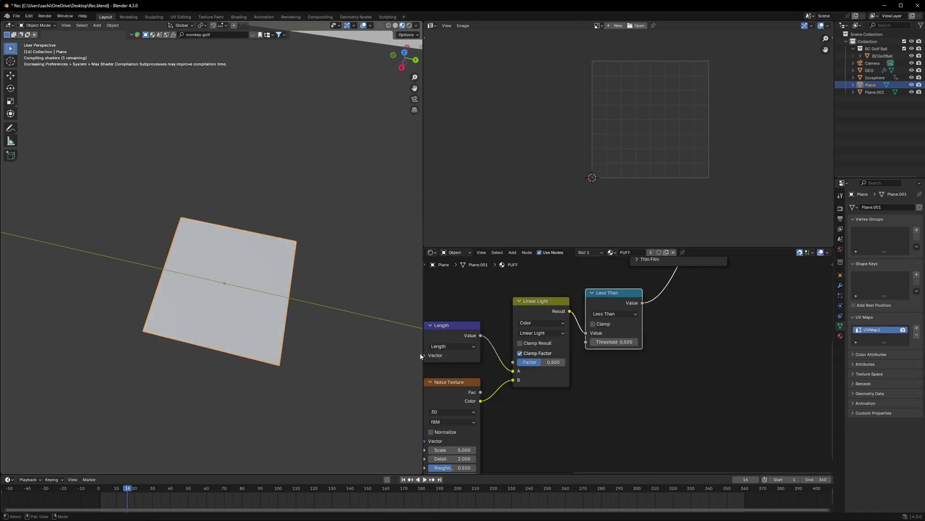
- Set the Linear Light Factor to 0.083 and lower the Less Than threshold to shrink the white mask
middle_click_drag(541, 363, 628, 333)
left_click_drag(629, 334, 611, 334)
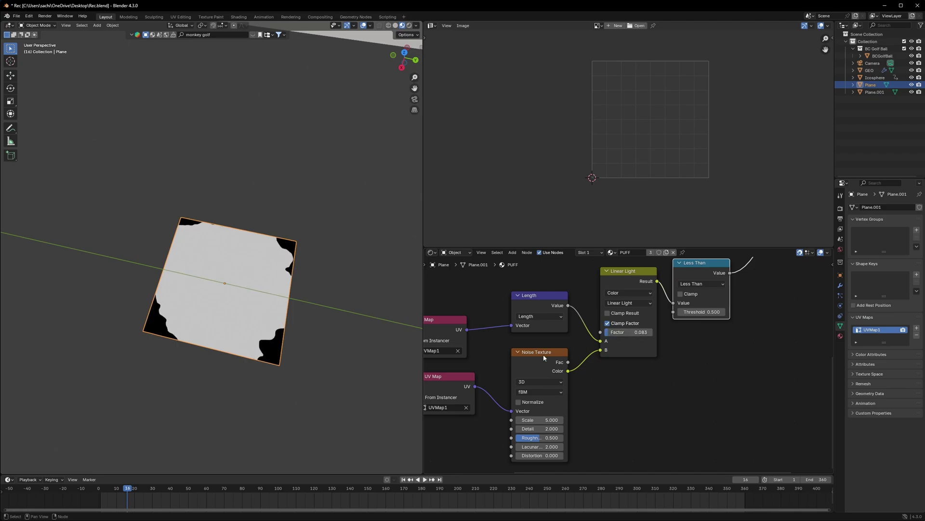
middle_click_drag(712, 349, 697, 370)
scroll(680, 337, "up", 2)
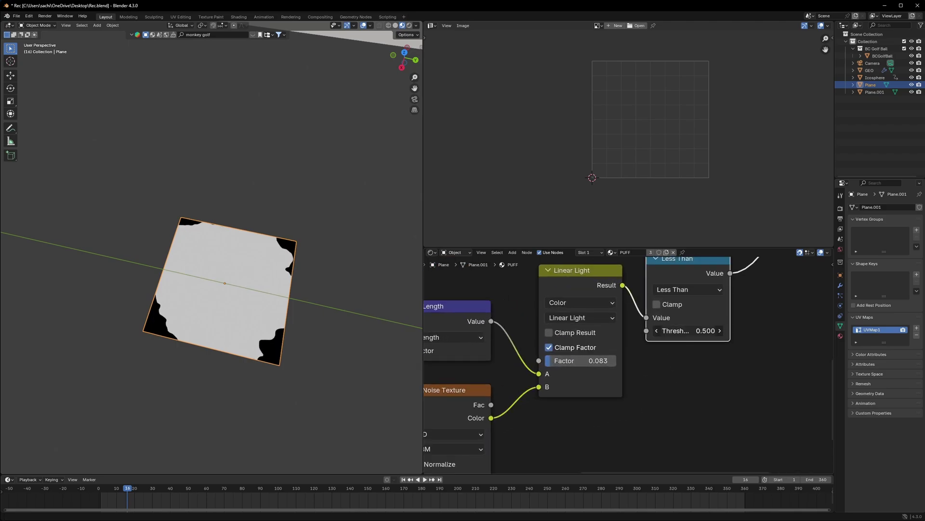
left_click_drag(689, 331, 677, 331)
- Set the Noise Texture's Scale to 15.770, Detail to 2.000 and Roughness to 1.000, and the Less Than threshold to -0.010
middle_click_drag(502, 456, 611, 338)
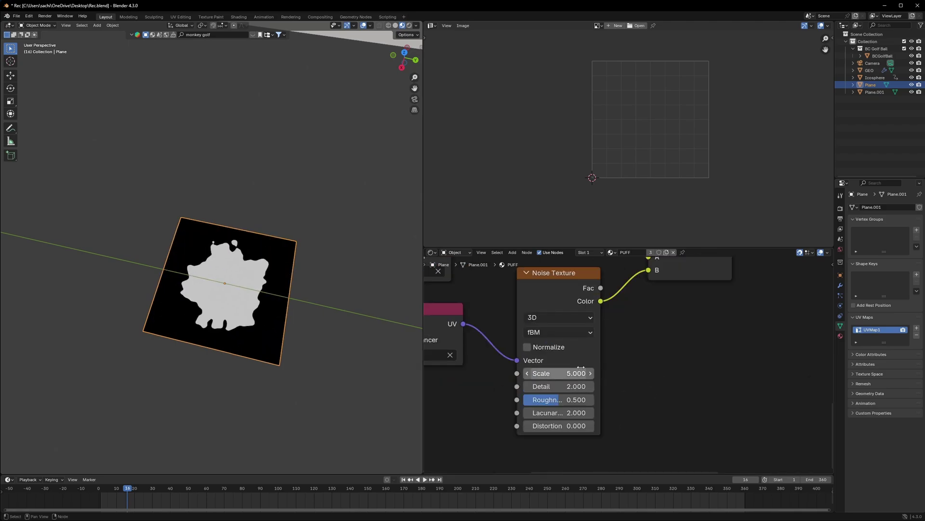
mouse_move(581, 373)
left_mouse_down()
mouse_move(589, 374)
mouse_move(579, 373)
left_mouse_up()
left_click_drag(559, 386, 565, 386)
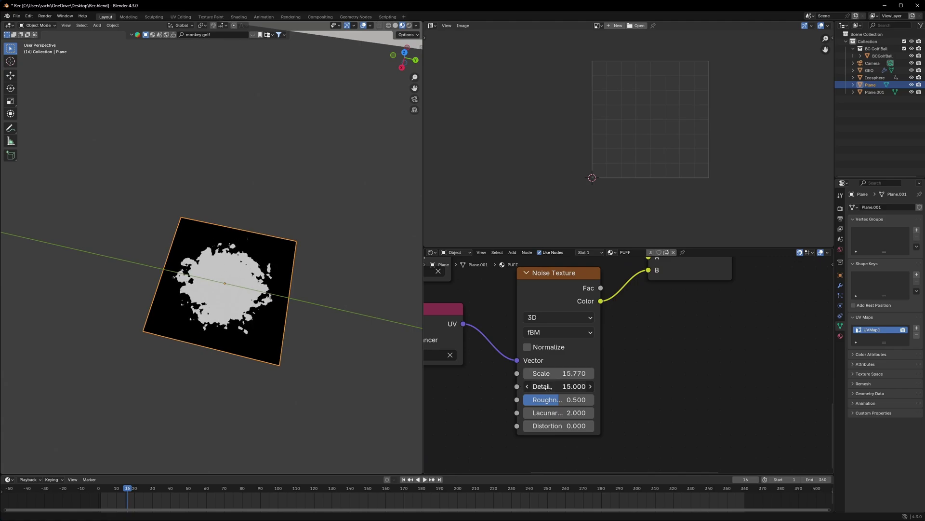
left_click_drag(551, 387, 551, 387)
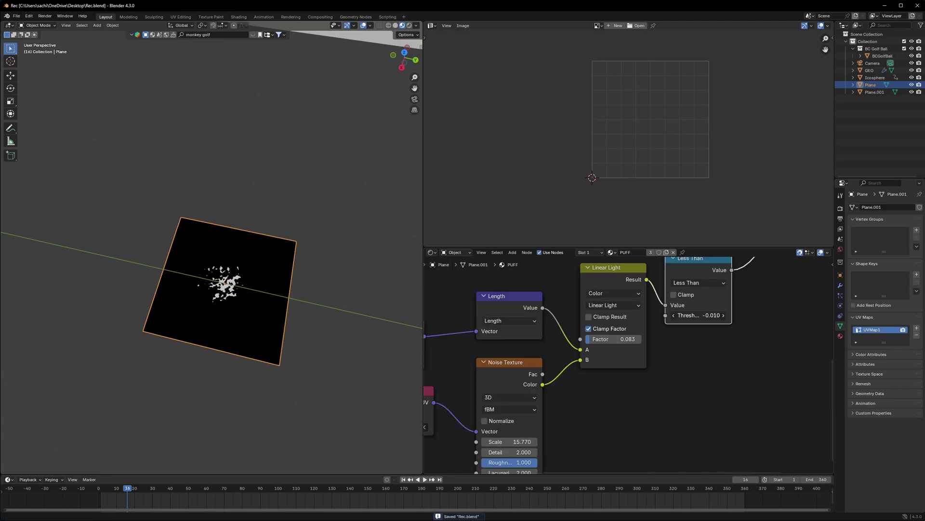
left_click_drag(696, 315, 698, 315)
- Connect the Less Than Value to the Principled BSDF's Alpha and save the file
scroll(628, 380, "up", 2)
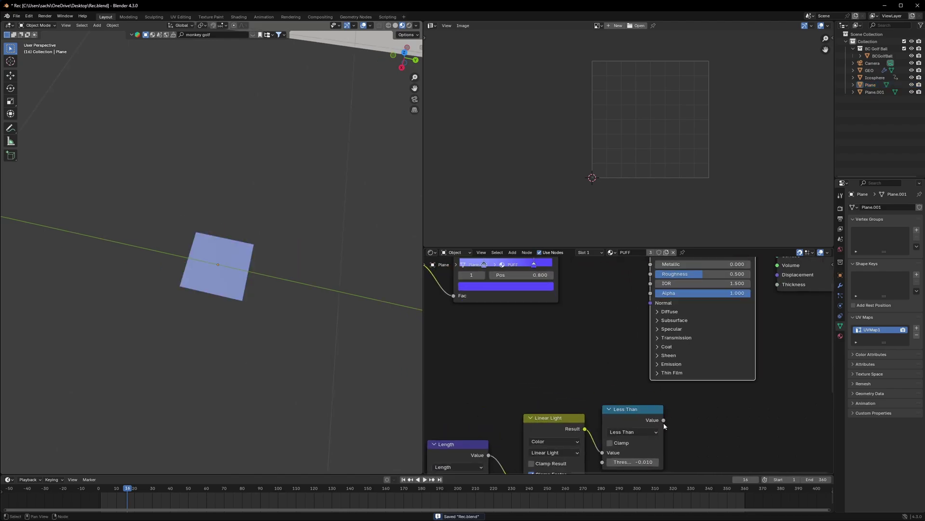
left_click_drag(664, 420, 650, 293)
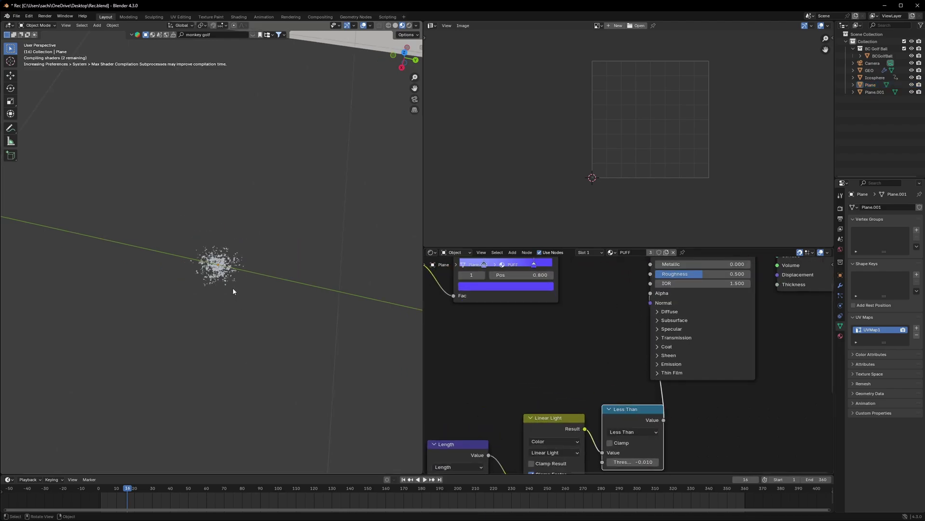
middle_click_drag(233, 292, 235, 296)
key("ctrl+s")
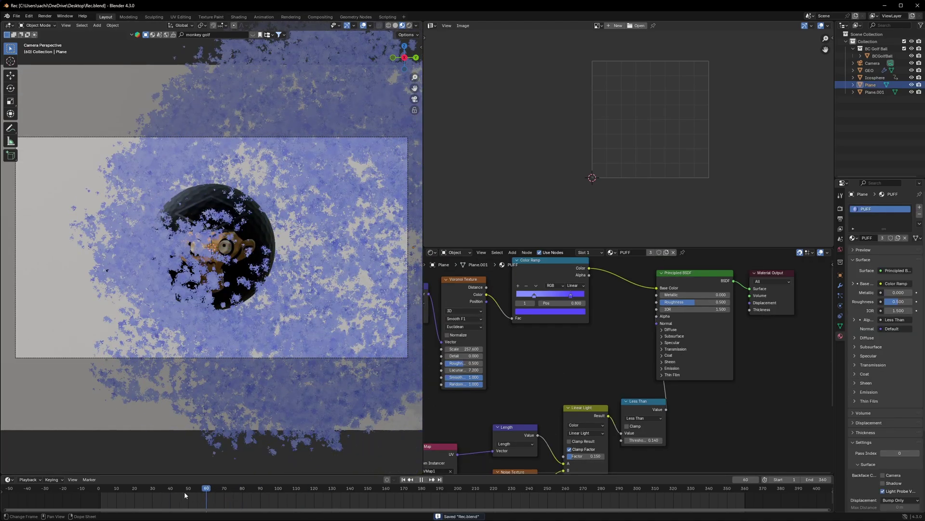
- Go to frame 32 and place an Attribute node beside the Principled BSDF in the PUFF material
left_click_drag(184, 491, 155, 490)
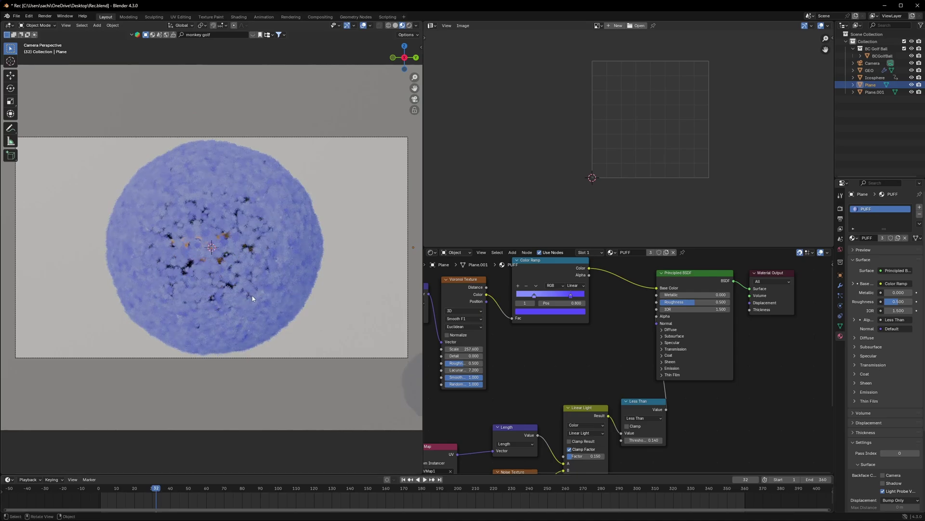
scroll(591, 338, "up", 4)
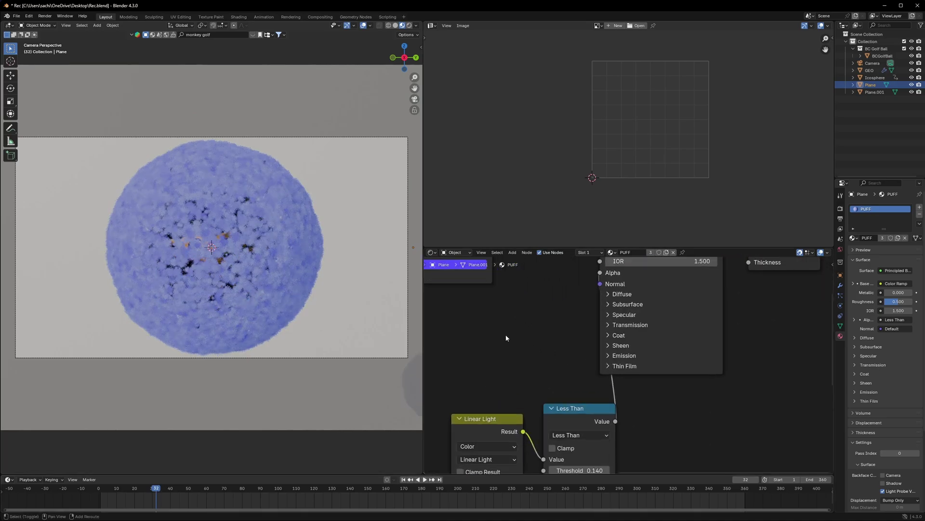
key("shift+a")
type("attr")
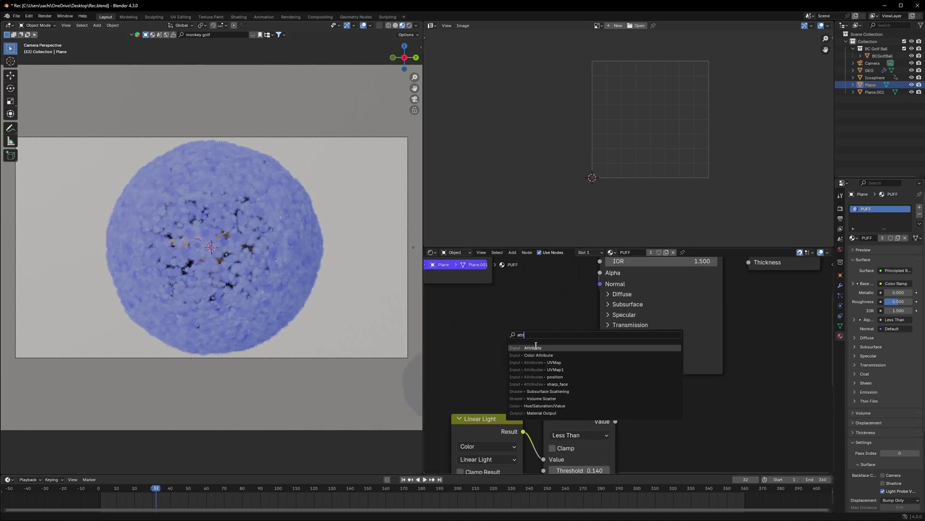
left_click(535, 347)
left_click(507, 296)
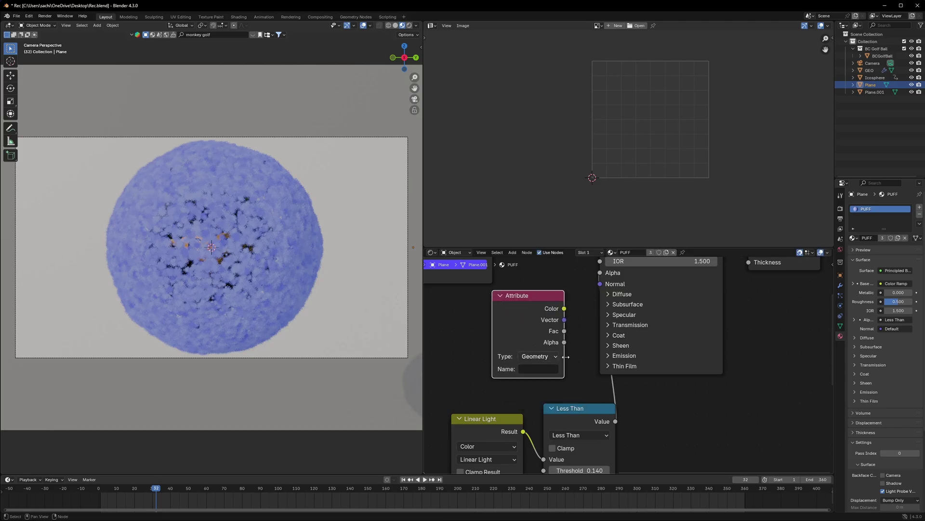
- Switch the UV Editor area to the Geometry Node Editor and locate the Store Named Attribute node feeding Distribute Points on Faces
left_click(432, 27)
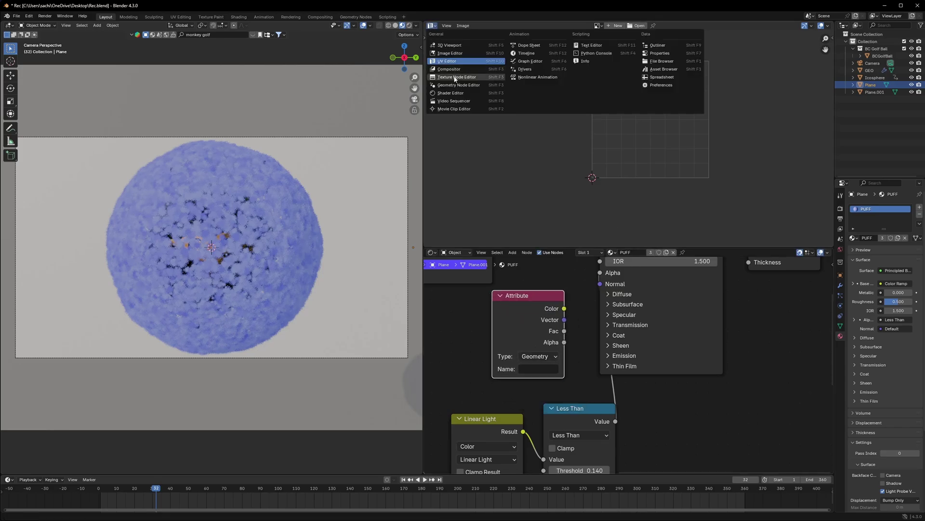
left_click(465, 77)
scroll(514, 167, "down", 2)
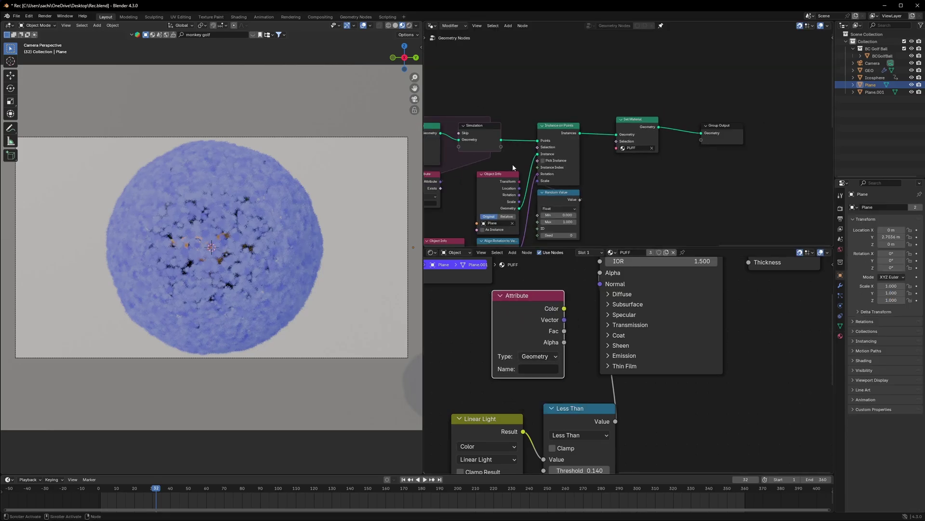
middle_click_drag(514, 167, 713, 163)
middle_click_drag(454, 172, 735, 167)
middle_click_drag(484, 193, 672, 167)
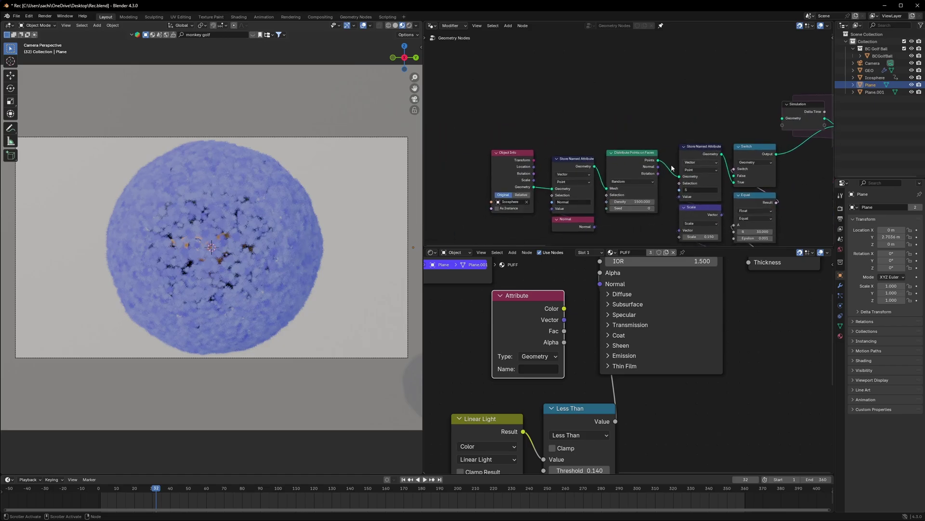
scroll(629, 161, "up", 3)
middle_click_drag(583, 212, 586, 162)
scroll(585, 163, "up", 4)
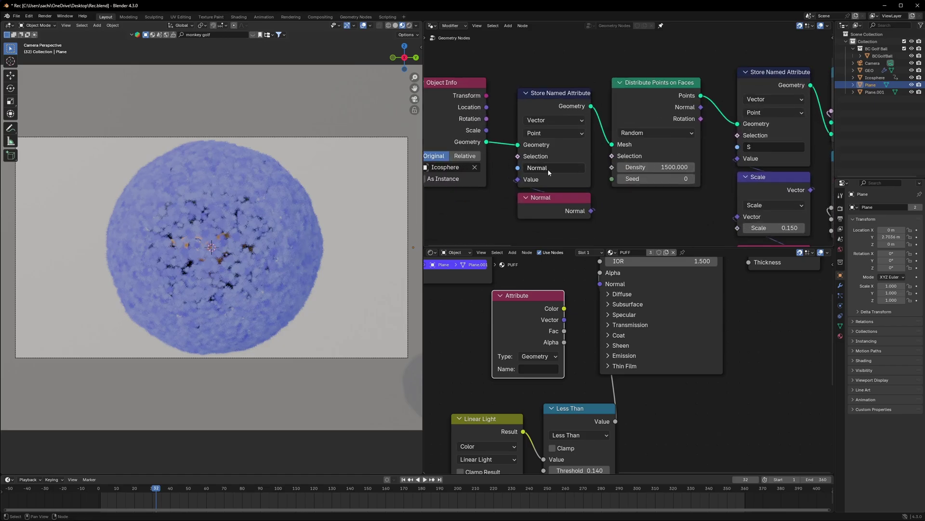
- Set the Attribute node's name to Normal and type to Instancer, with its Vector connected to the Principled BSDF's Normal
type("Normal")
left_click_drag(564, 319, 600, 288)
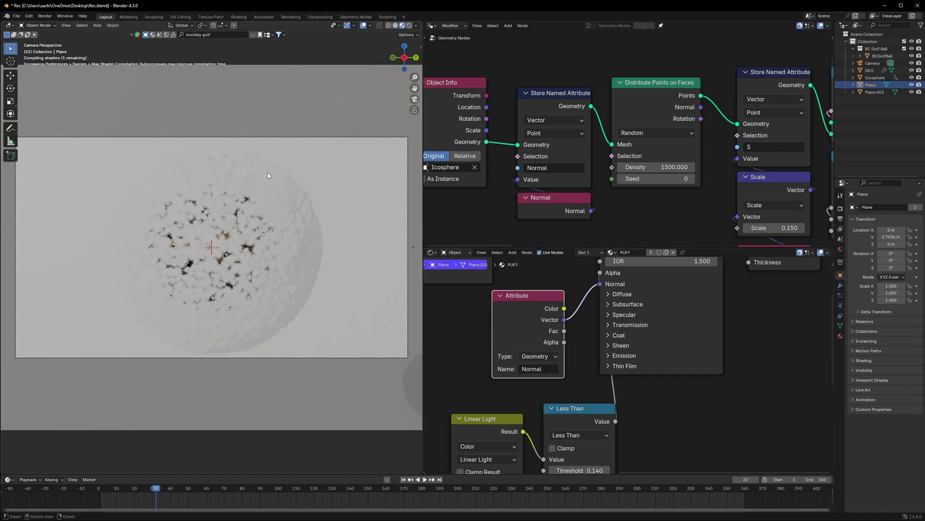
left_click(538, 355)
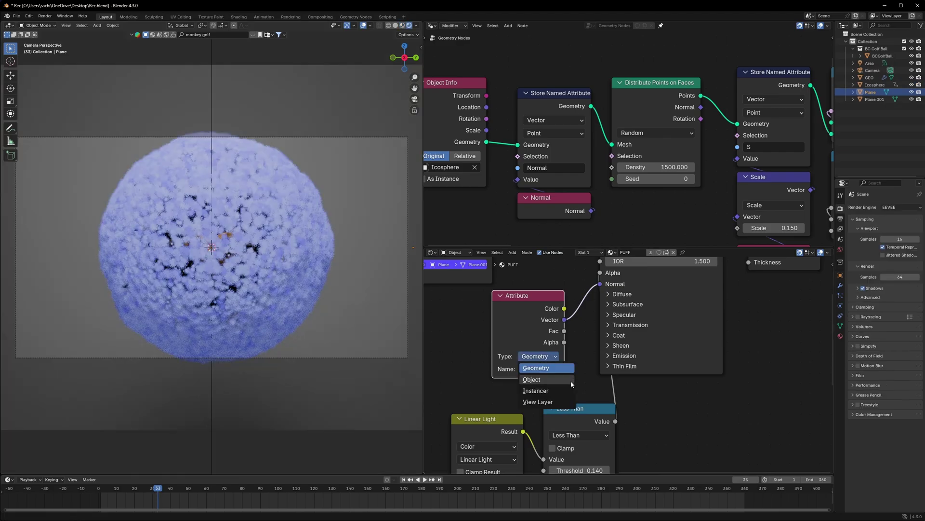
left_click(536, 391)
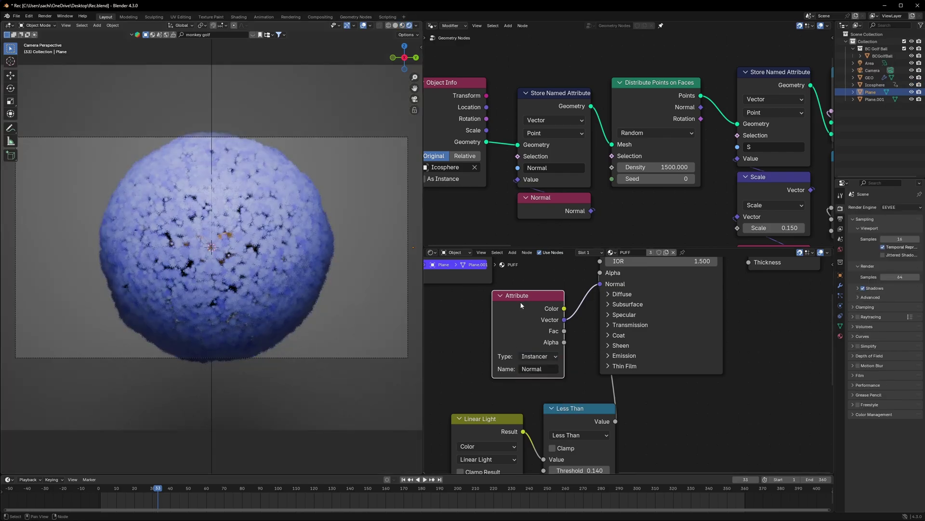
key("m")
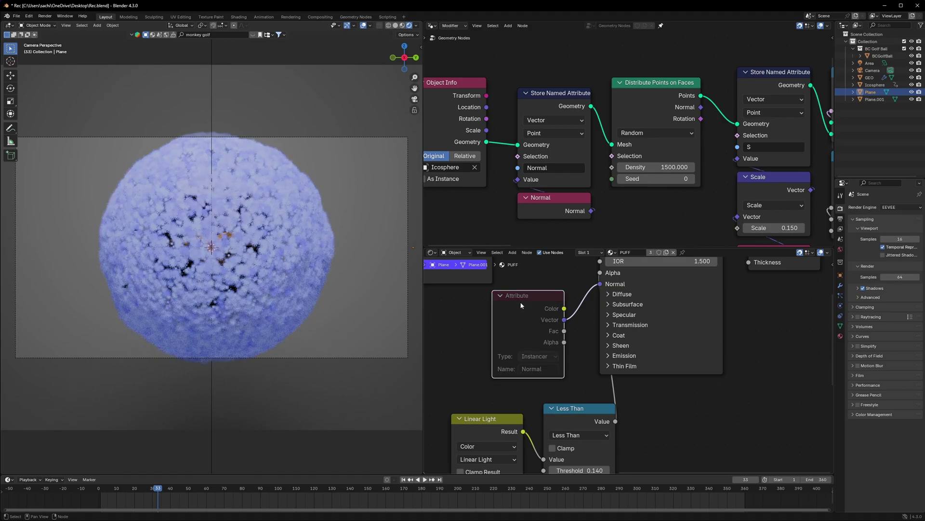
key("m")
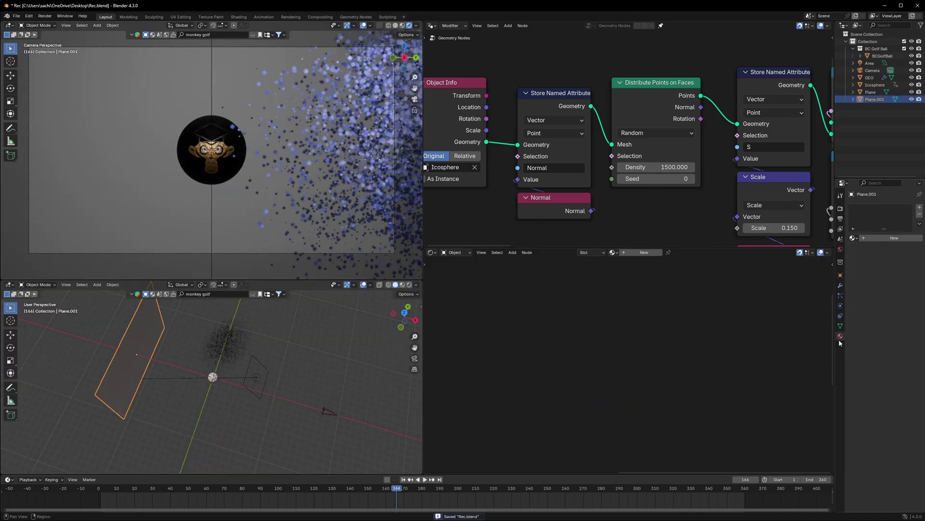
- Give the background plane Plane.001 a new material with an Emission surface shader
left_click(886, 238)
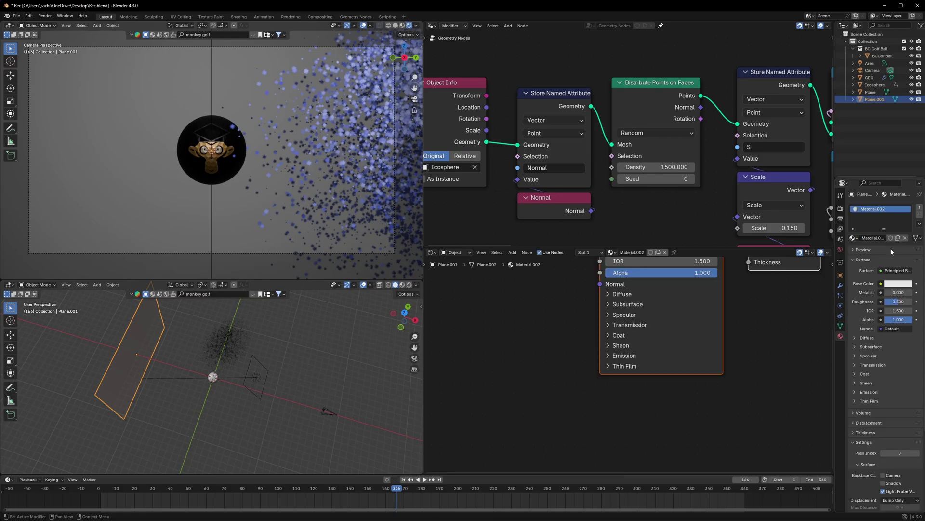
middle_click_drag(156, 381, 140, 366)
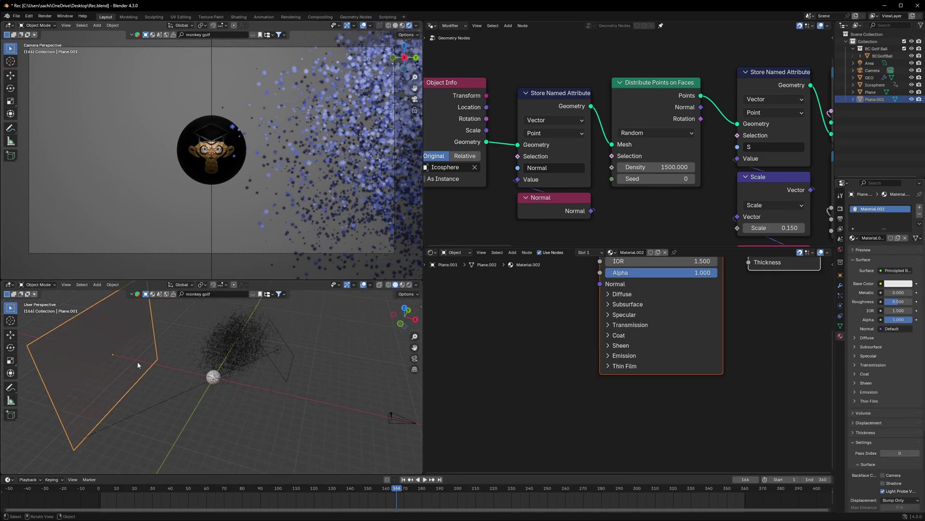
left_click(895, 271)
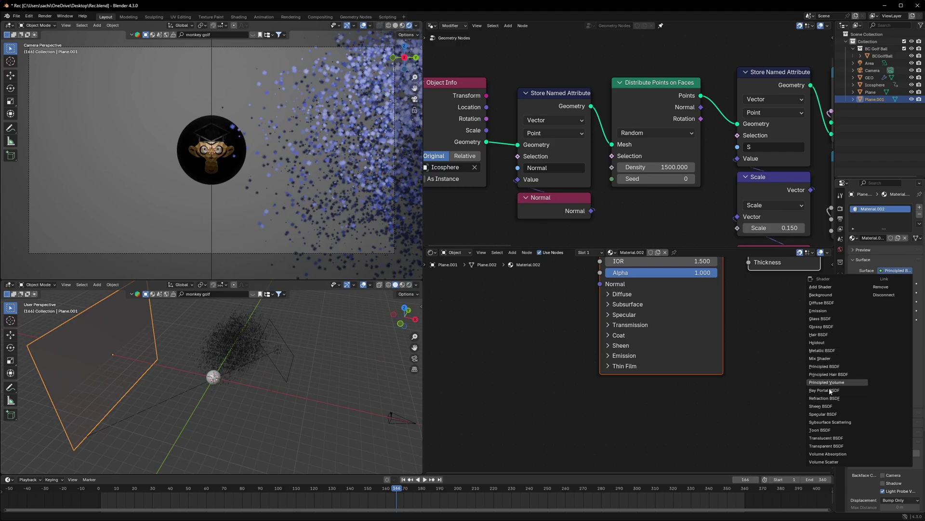
left_click(823, 311)
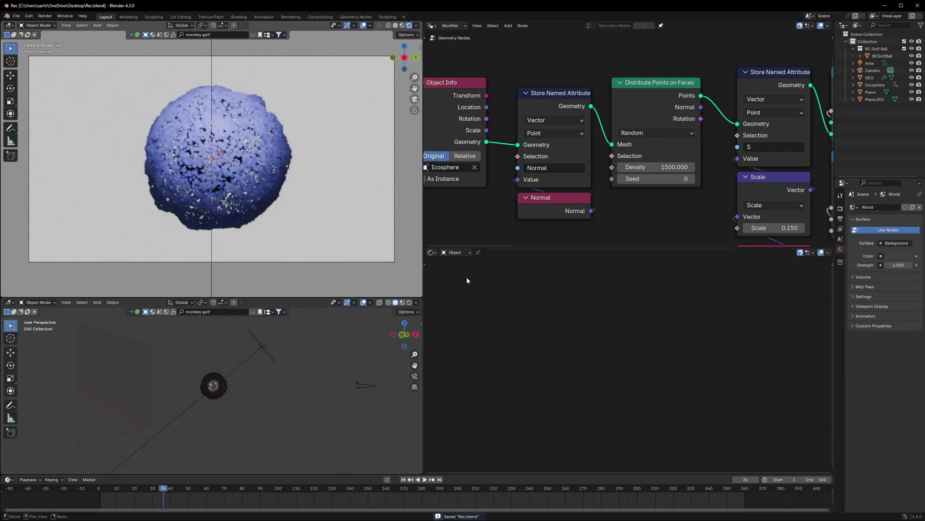
- Switch the Shader Editor area to the Compositor with Use Nodes and Backdrop enabled, and render the view layer
left_click(432, 252)
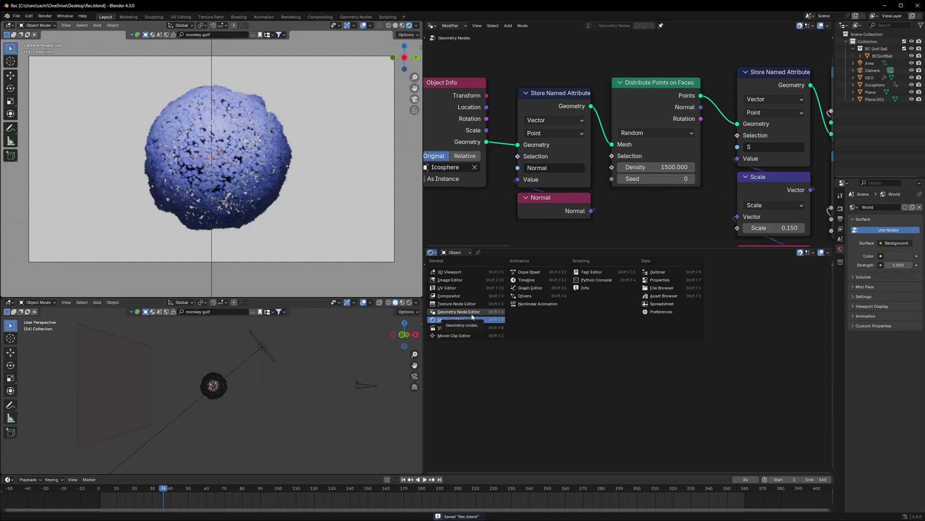
left_click(456, 297)
left_click(505, 253)
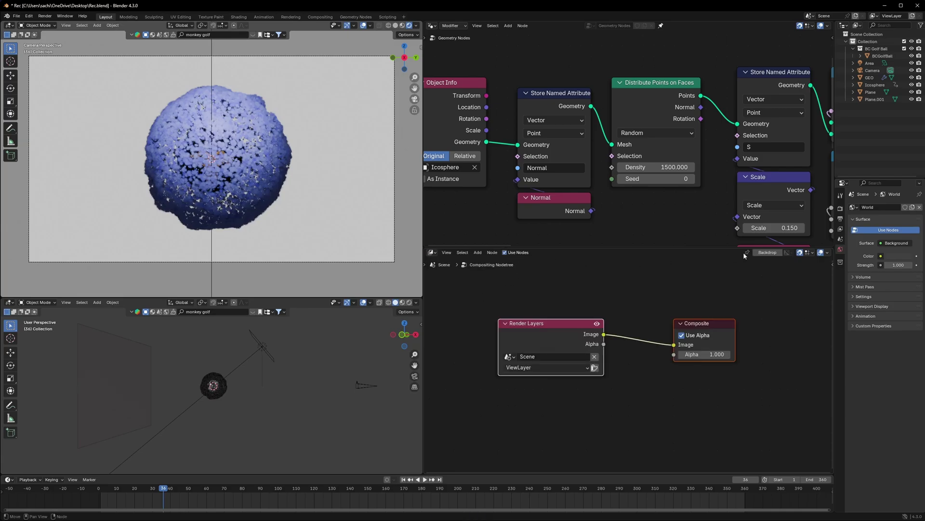
left_click(595, 367)
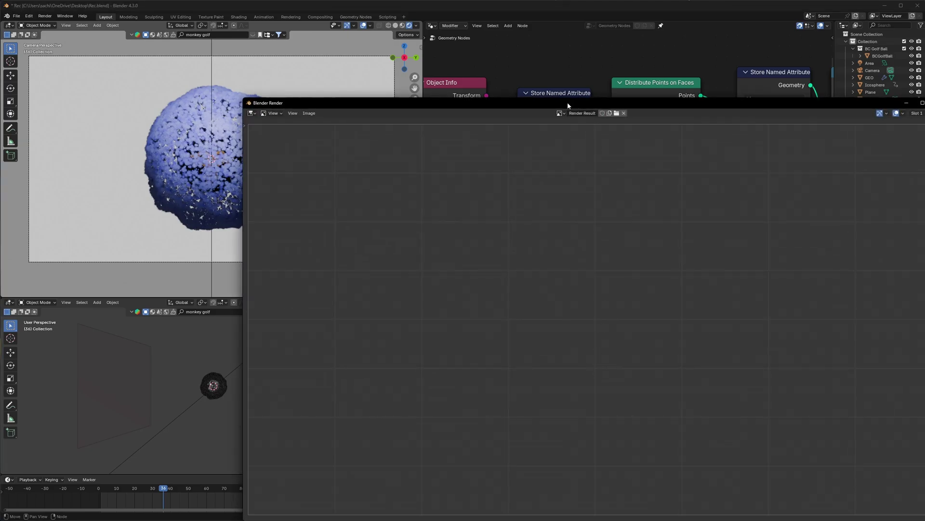
key("Escape")
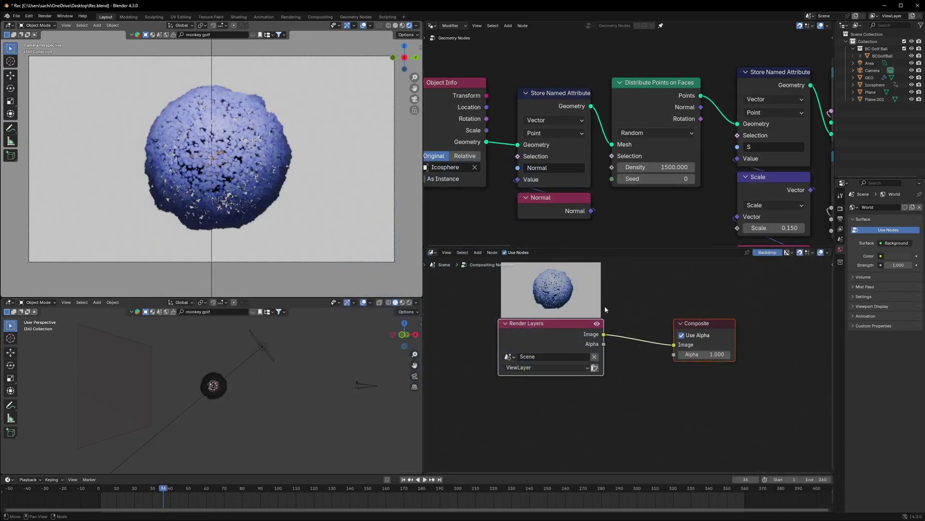
- Add a Viewer node fed by the Render Layers Image, place it below Composite, and shrink the backdrop to show the whole render
left_click(556, 332, "ctrl+shift")
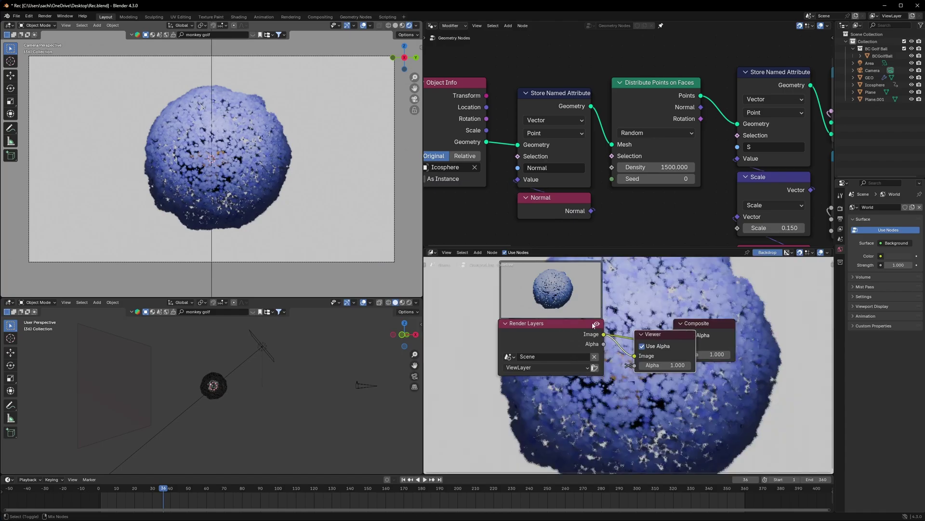
left_click_drag(671, 338, 719, 380)
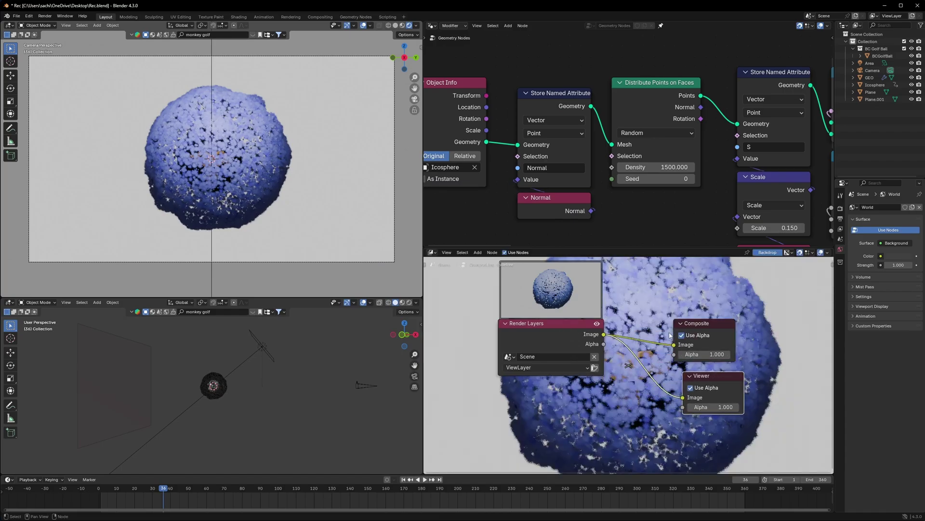
key("v")
key("v")
key("v")
key("v")
left_click(640, 312)
middle_click_drag(639, 311, 515, 310)
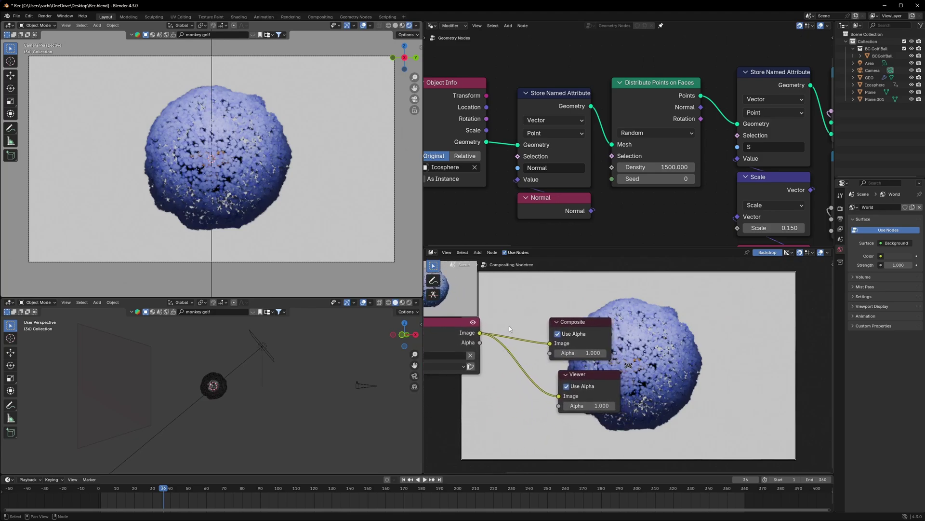
- Insert a Kuwahara filter node after Render Layers, feeding both Composite and Viewer, and align the Viewer beneath Composite
key("shift+a")
mouse_move(504, 383)
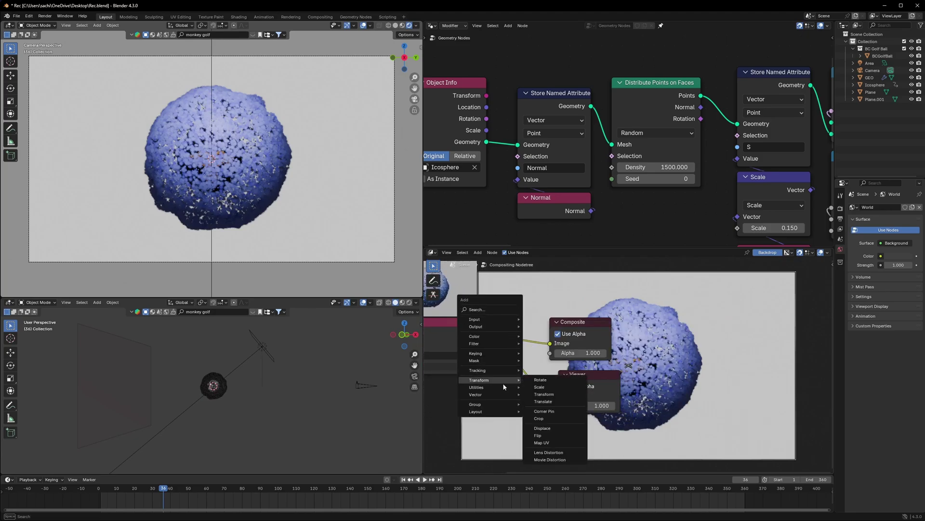
mouse_move(511, 343)
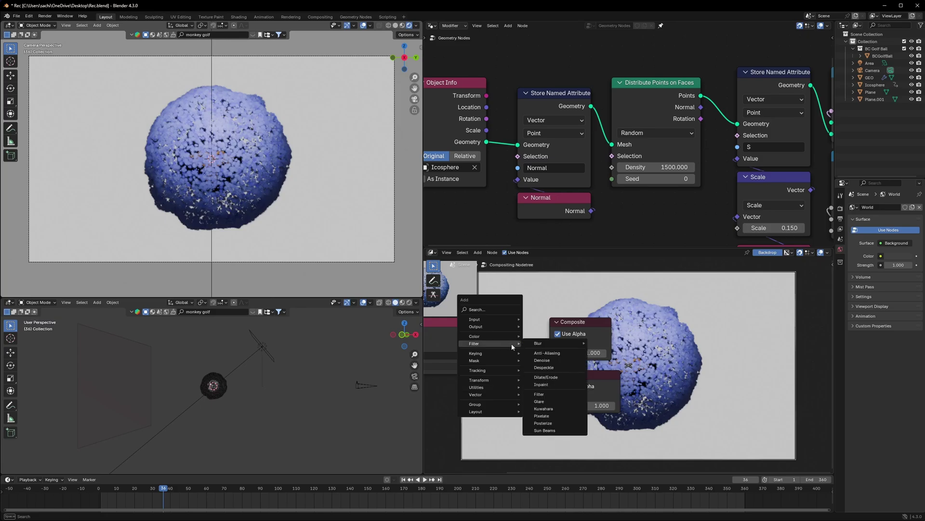
left_click(559, 409)
left_click(547, 352)
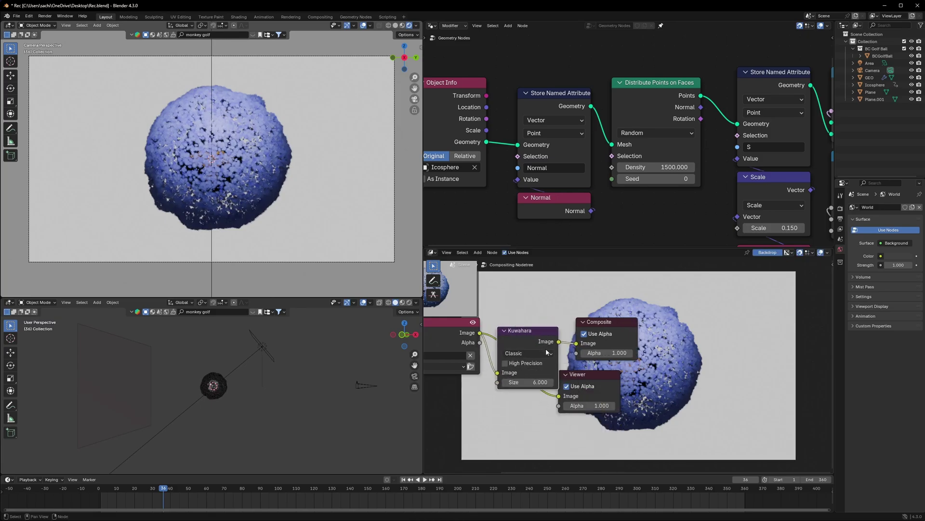
left_click_drag(583, 380, 601, 371)
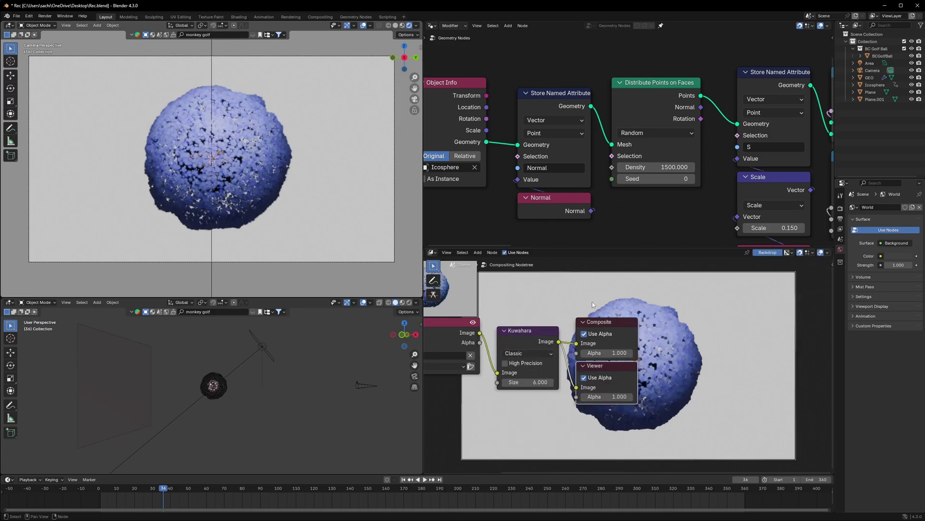
- Set the Kuwahara node's Size to 4 and save the file
left_click(533, 382)
type("3")
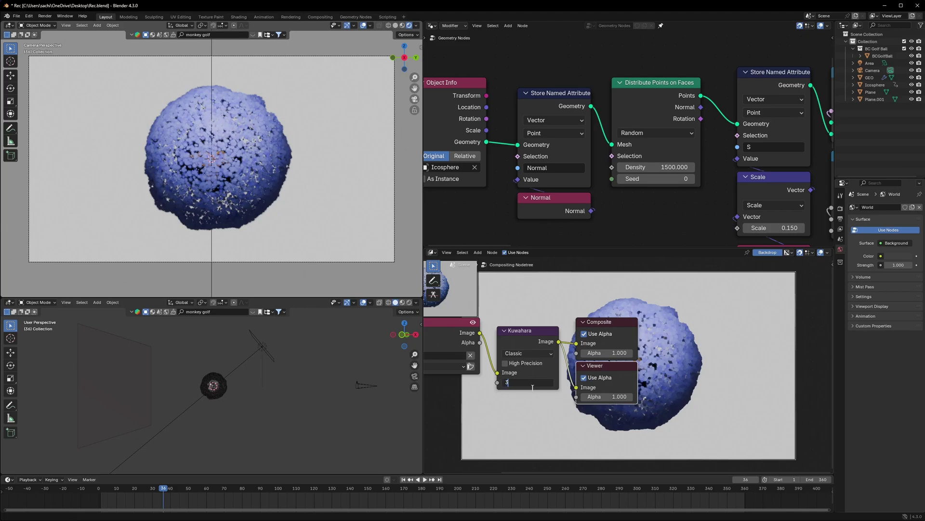
key("Return")
key("ctrl+s")
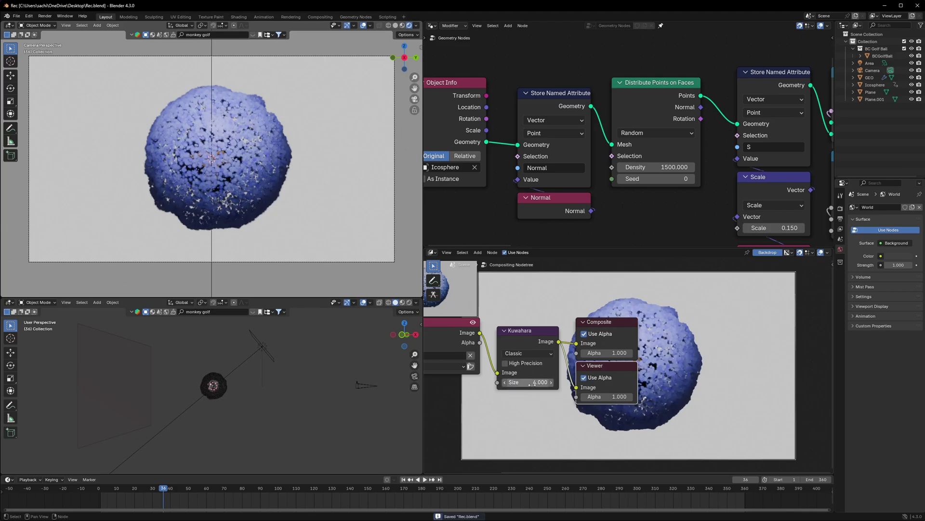
left_click(530, 343)
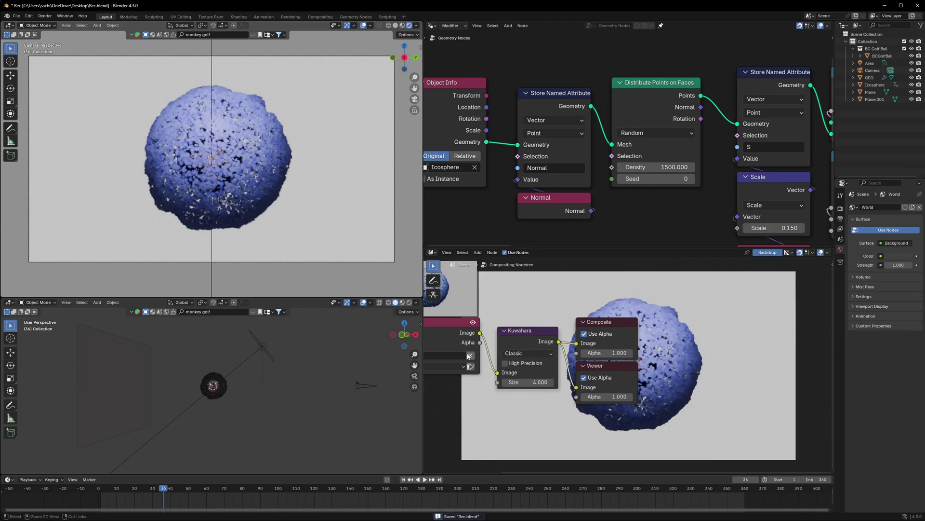
key("ctrl+s")
- Set the camera viewport's Compositor display to Always and play the animation to preview the Kuwahara effect
left_click(417, 27)
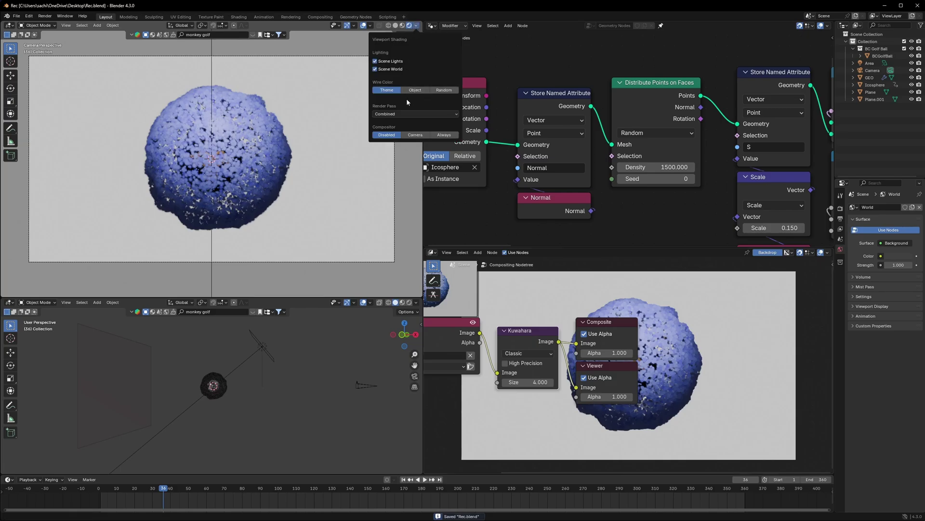
left_click(444, 134)
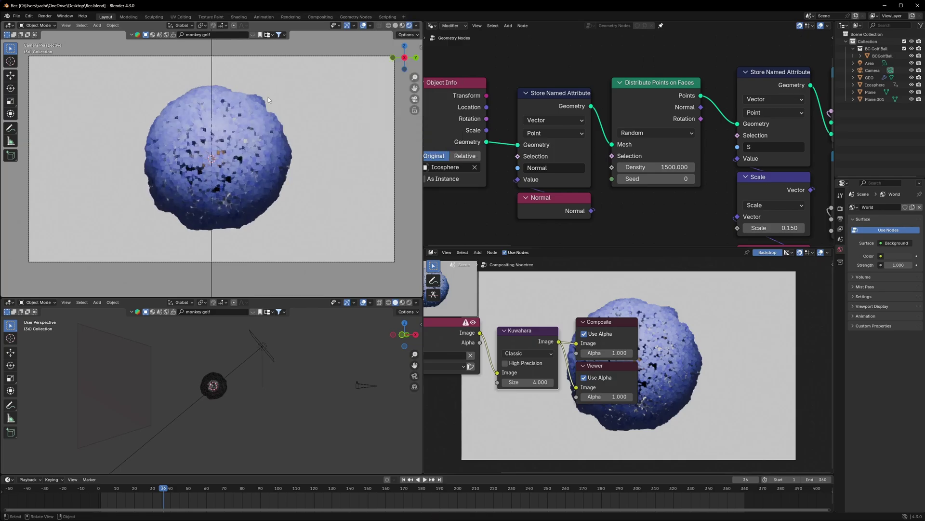
key("space")
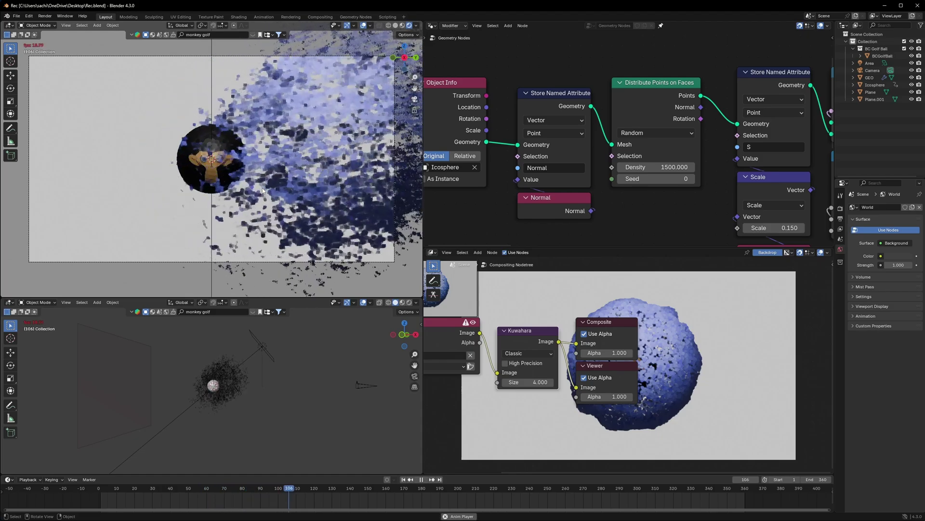
key("space")
- Mute the Kuwahara node and save the file
key("m")
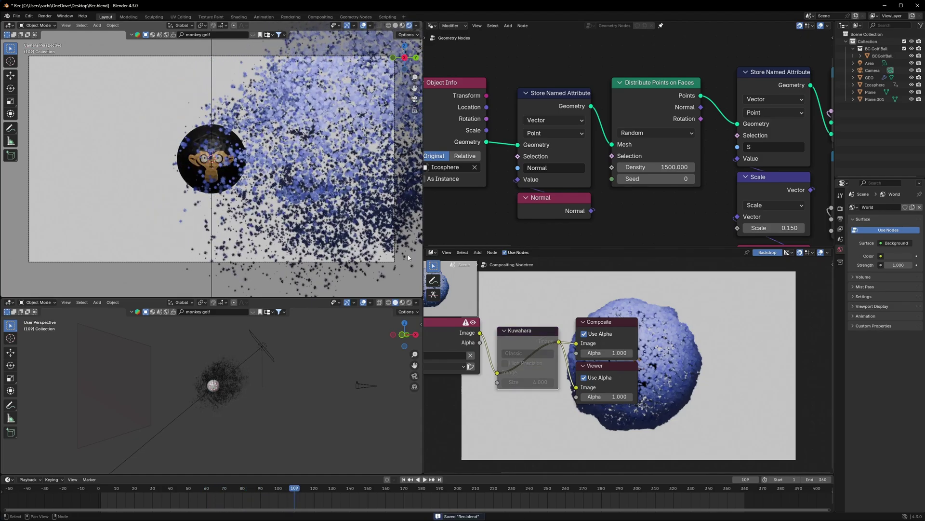
key("ctrl+s")
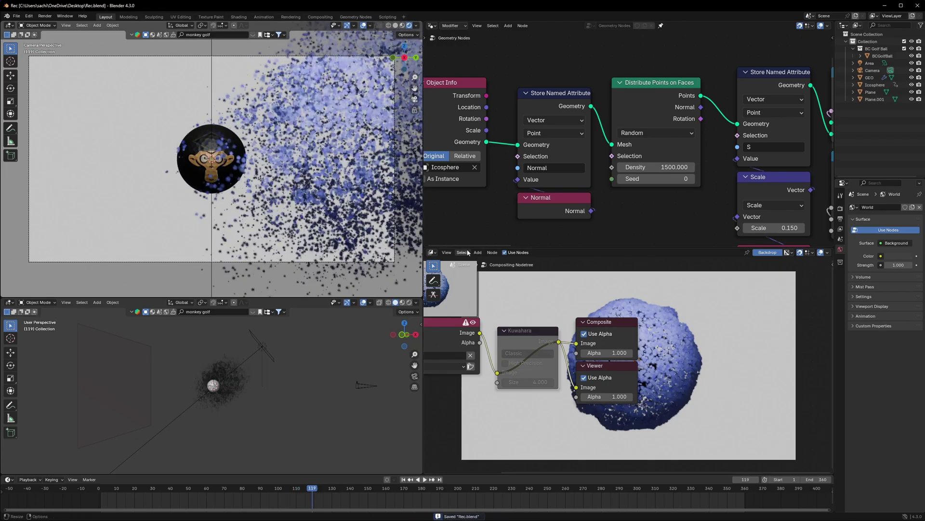
- Switch the Compositor area to the Shader Editor and select the Icosphere to show its PUFF material nodes
left_click(340, 170)
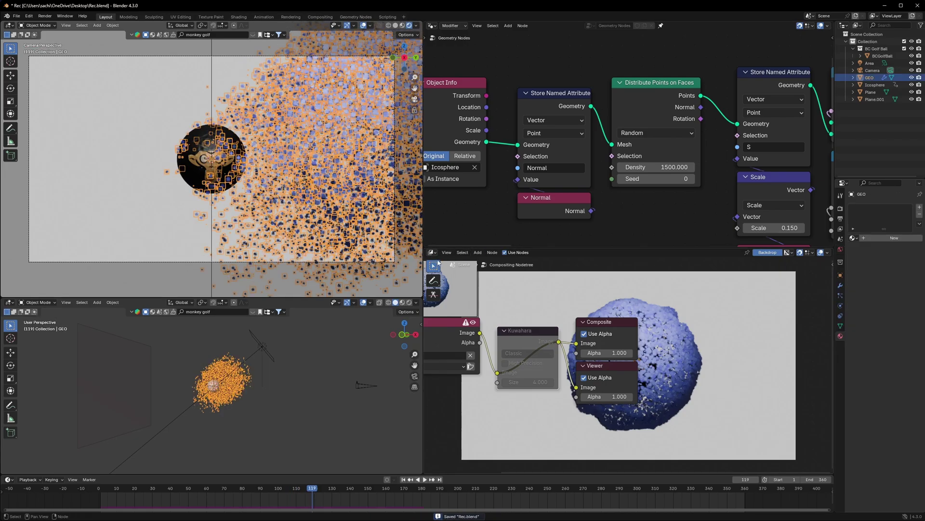
left_click(432, 252)
left_click(451, 319)
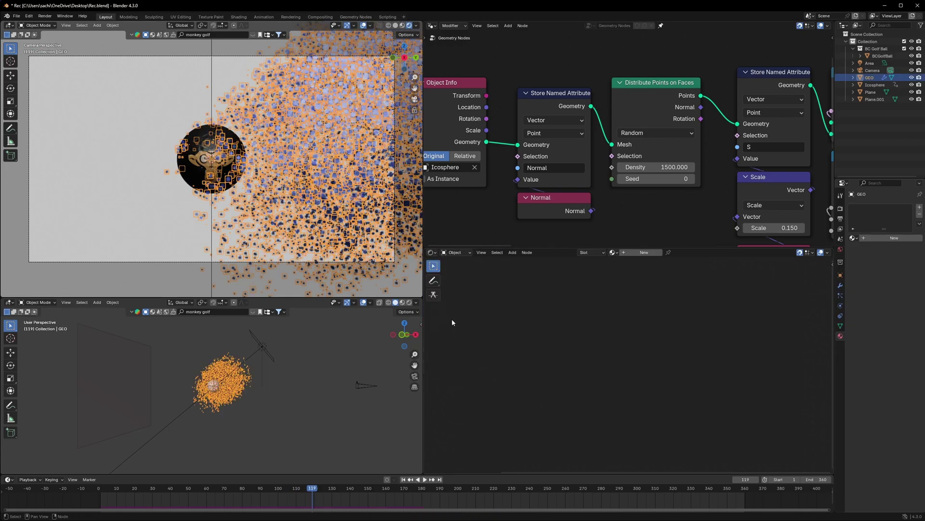
left_click(875, 85)
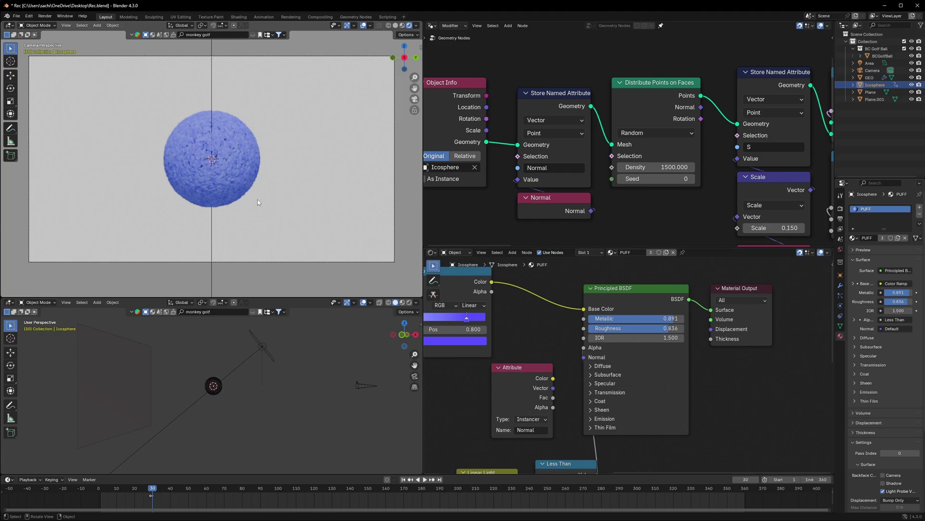
- Play the particle burst from frame 30 to preview its shading without the Normal link, and save the file
key("space")
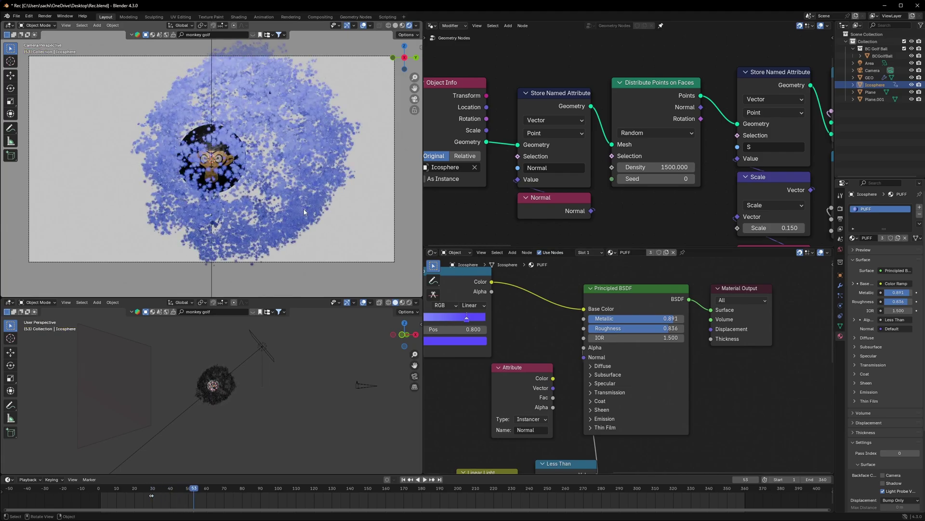
key("ctrl+s")
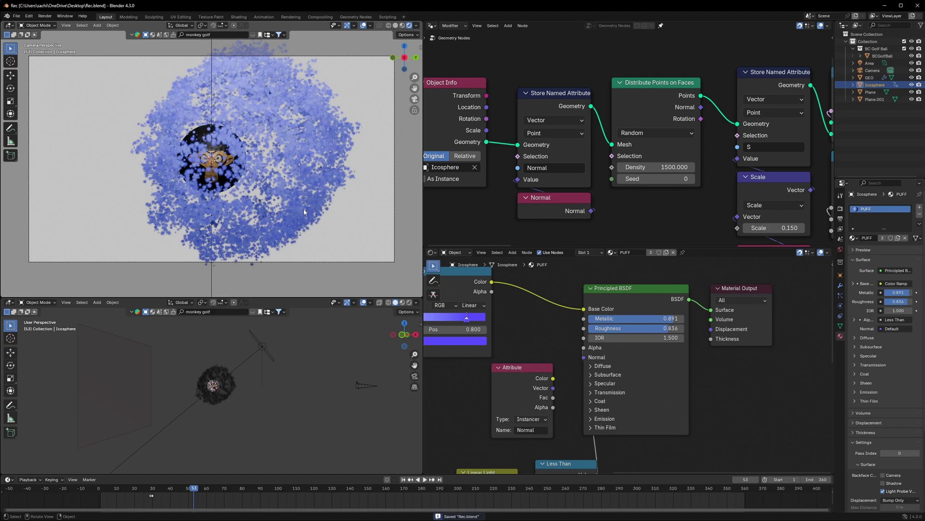